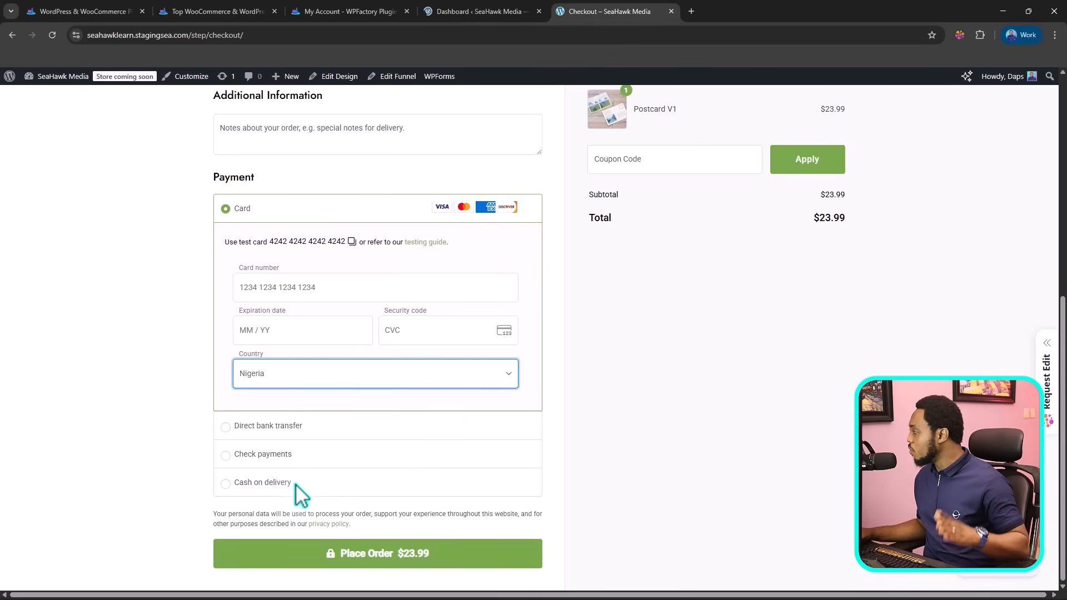
Step: Switch to the WordPress dashboard and review the list of installed plugins
left_click(472, 11)
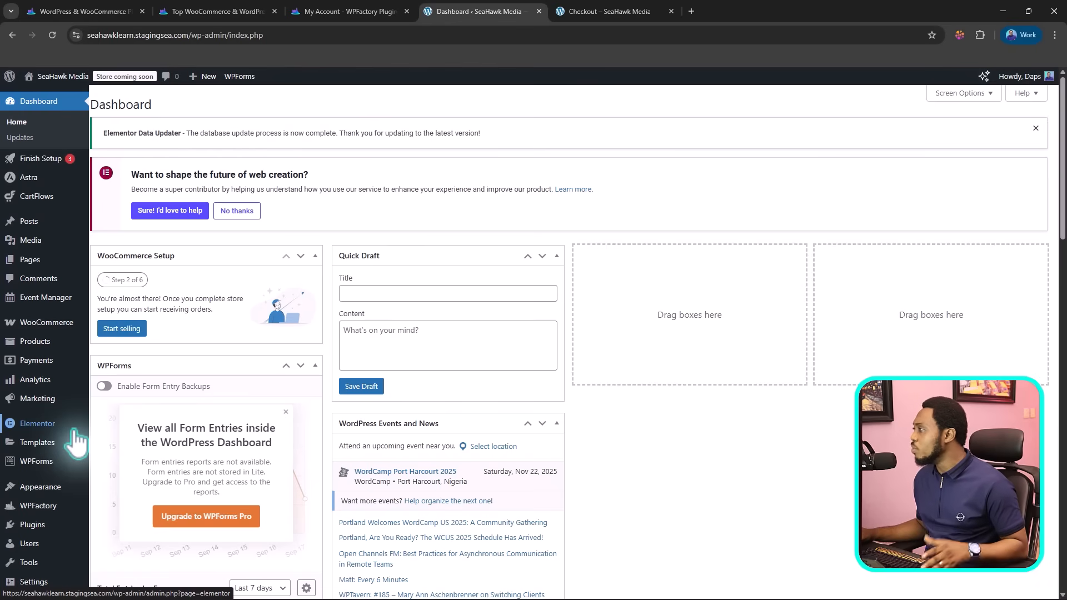
mouse_move(34, 528)
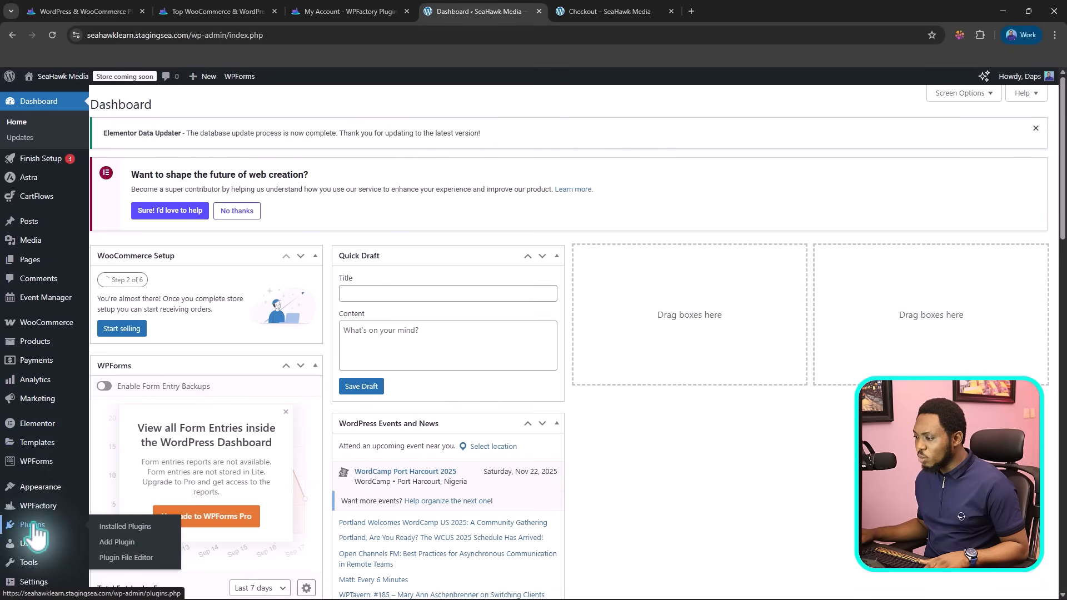
left_click(117, 539)
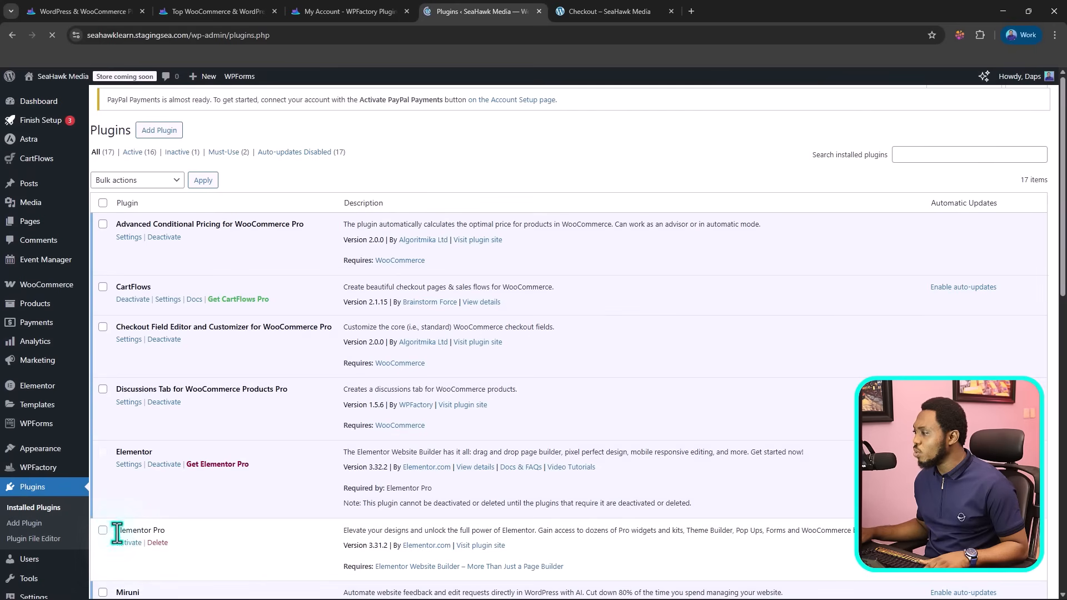
scroll(392, 216, "down", 3)
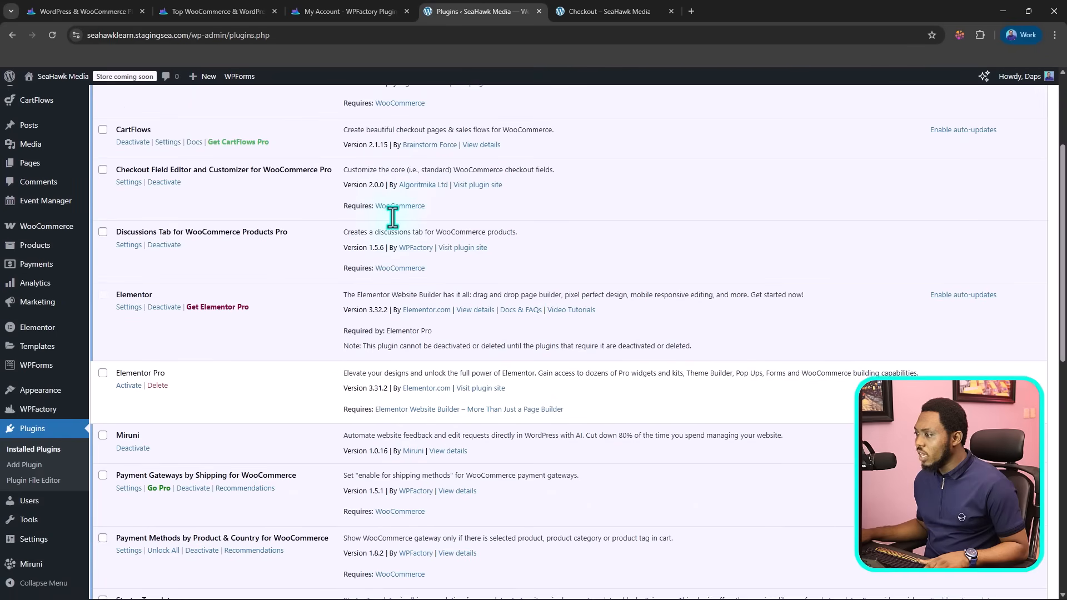
scroll(393, 217, "down", 4)
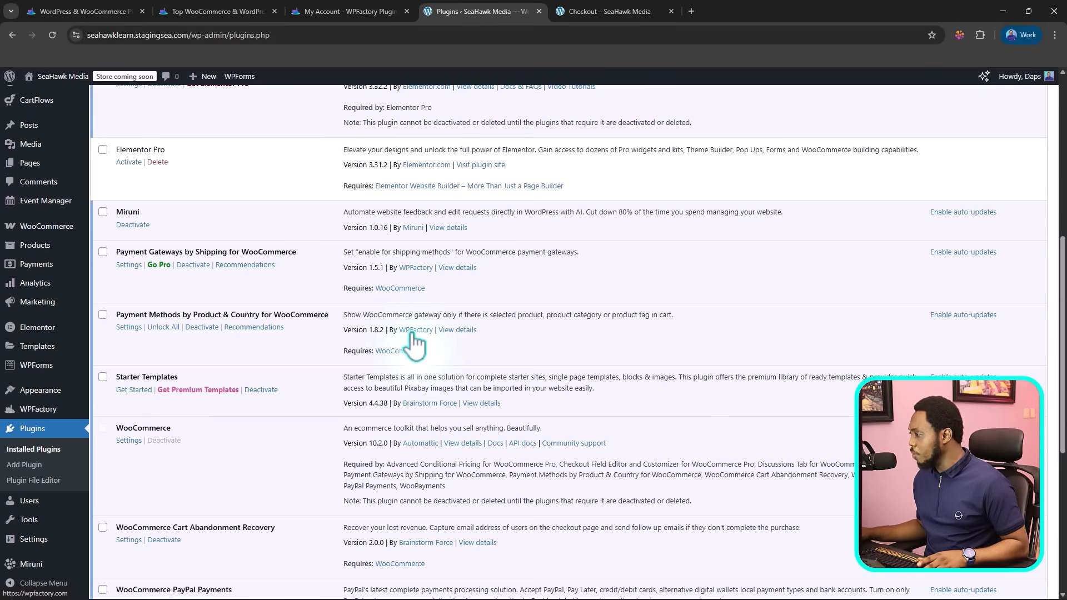
Step: Search the plugin directory for "wpfactory" to find plugins that can be added
left_click(24, 467)
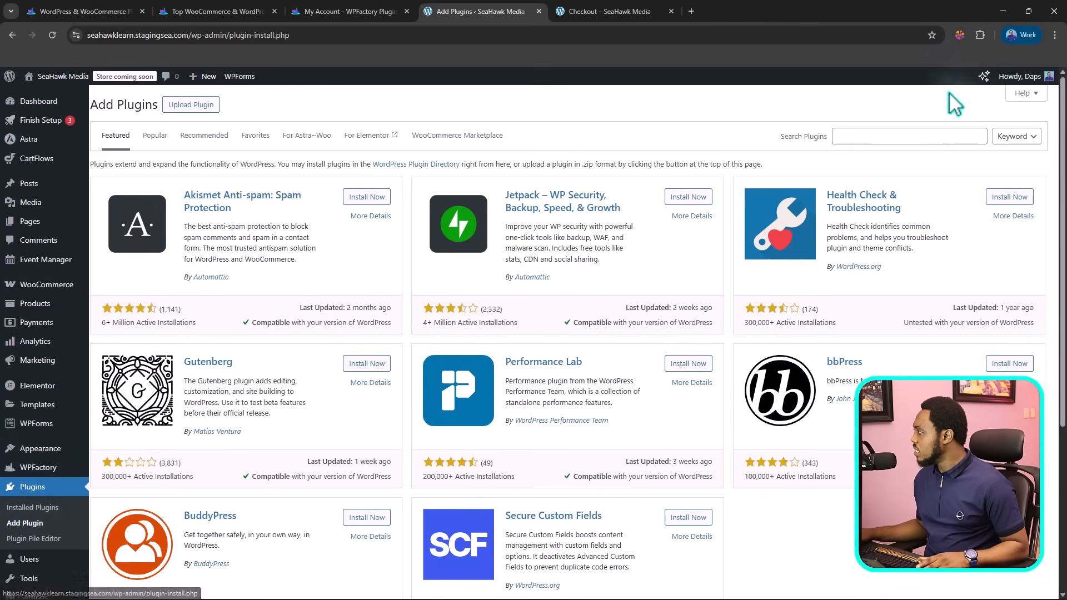
left_click(857, 137)
type("wpfactory")
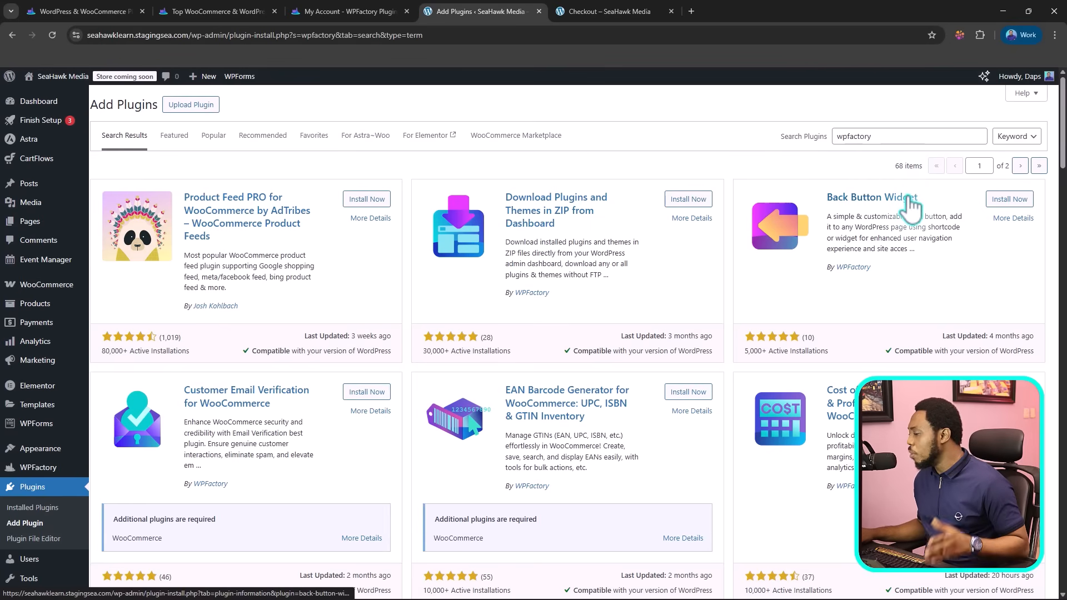
Step: Look through the WPFactory search results down to the Payment Gateways by Shipping for WooCommerce plugin
scroll(911, 211, "down", 2)
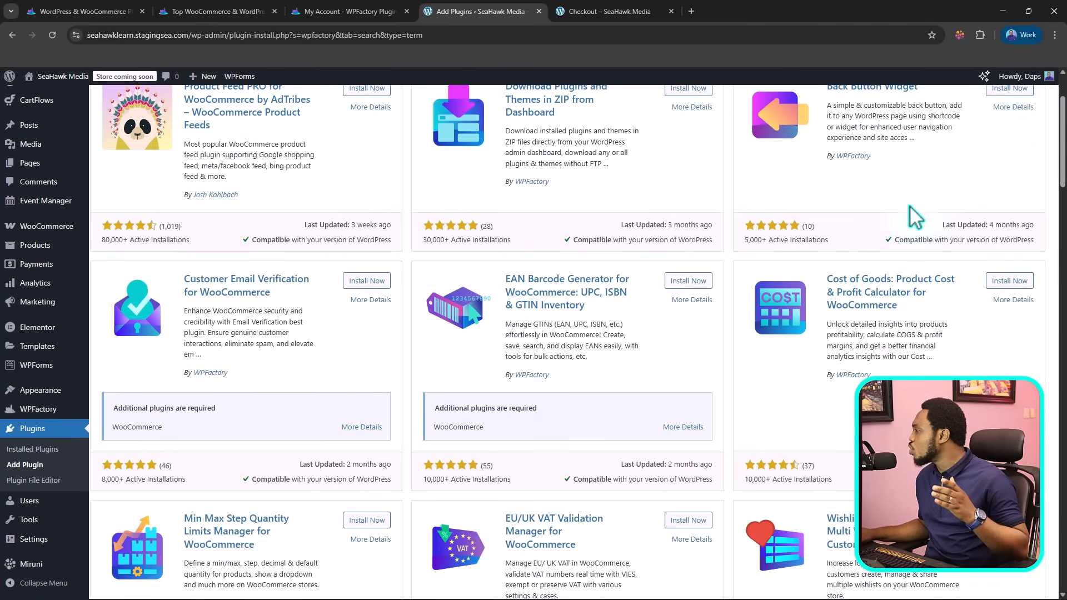
scroll(916, 218, "up", 2)
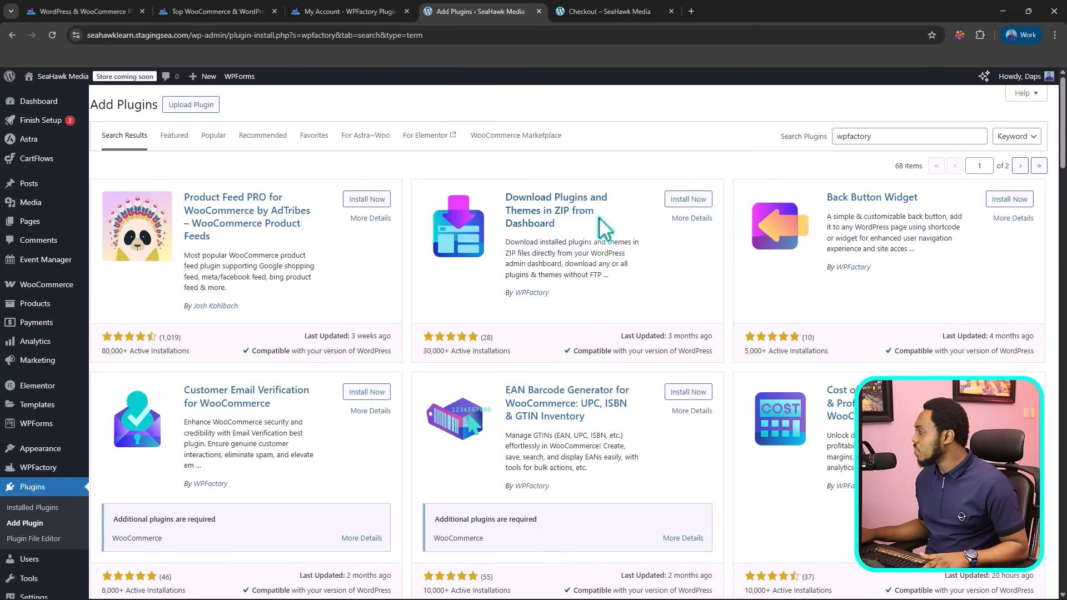
scroll(882, 228, "down", 3)
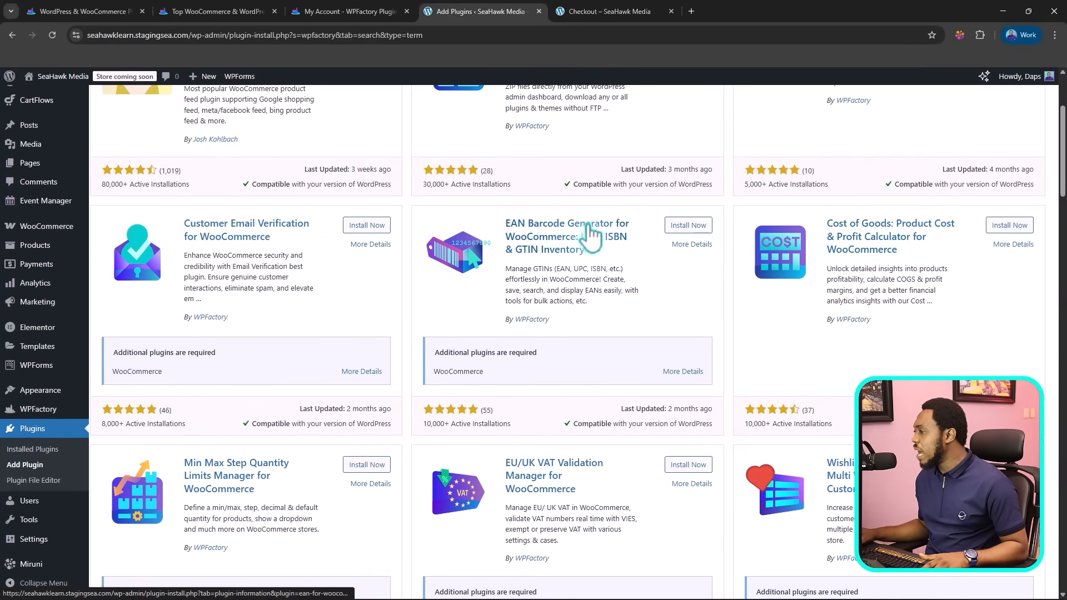
scroll(328, 241, "down", 3)
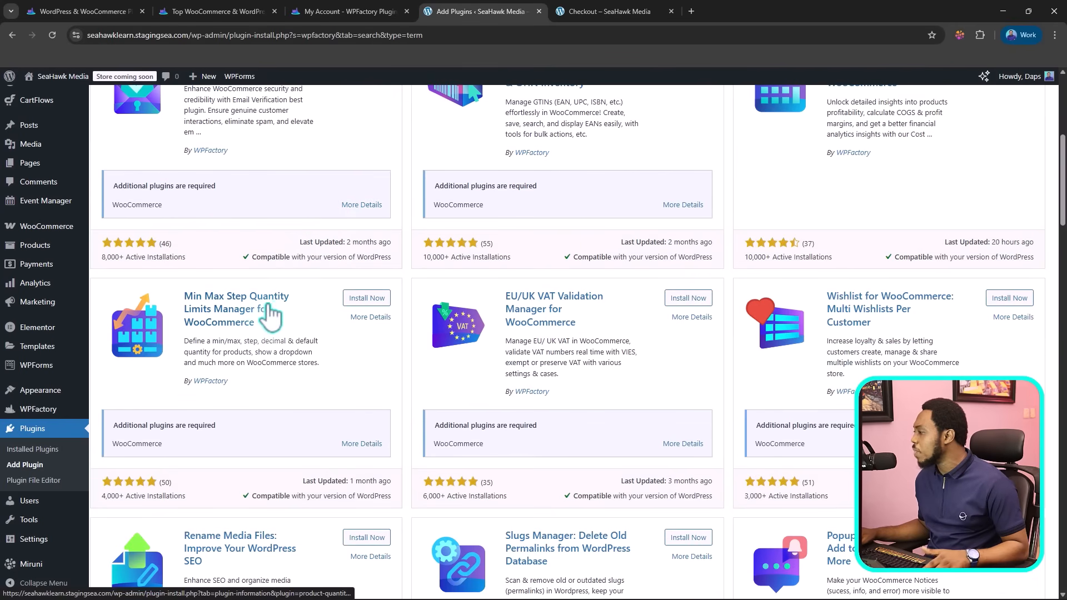
scroll(633, 318, "down", 6)
scroll(626, 306, "down", 10)
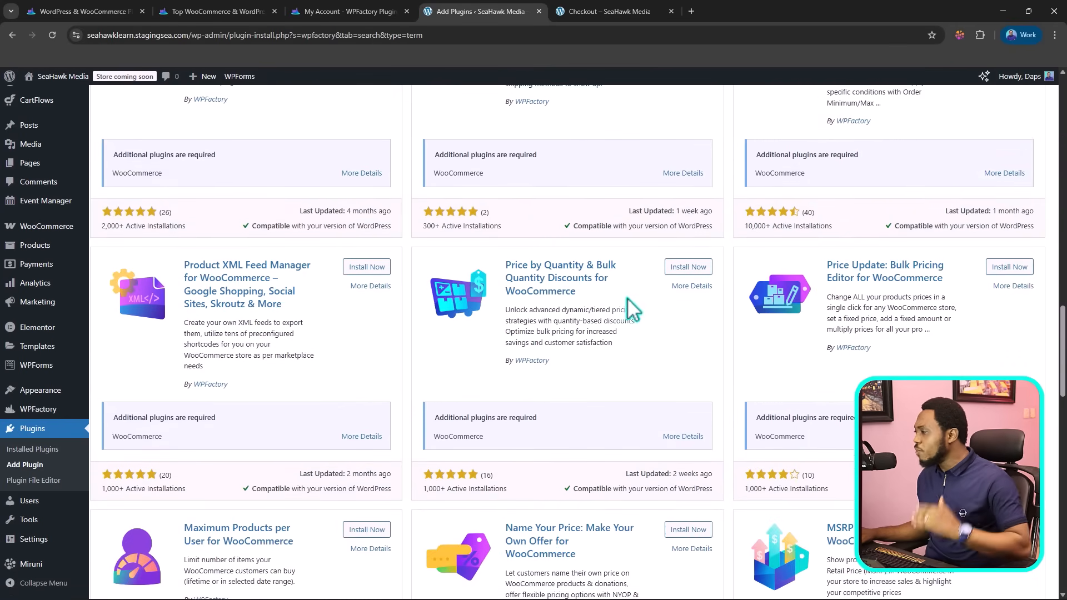
scroll(626, 295, "down", 5)
scroll(626, 294, "down", 9)
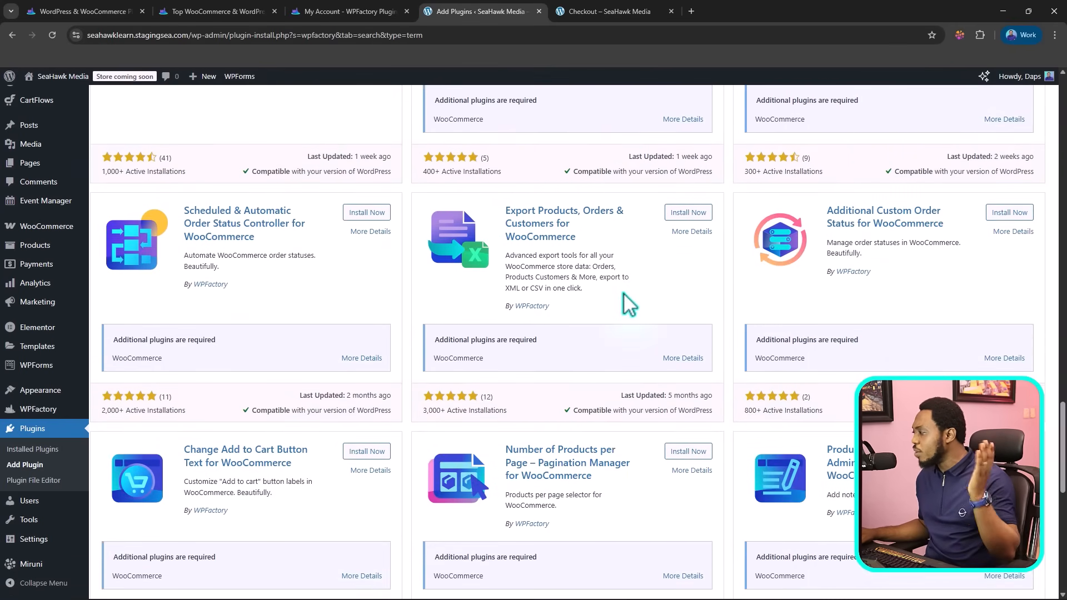
scroll(625, 300, "down", 5)
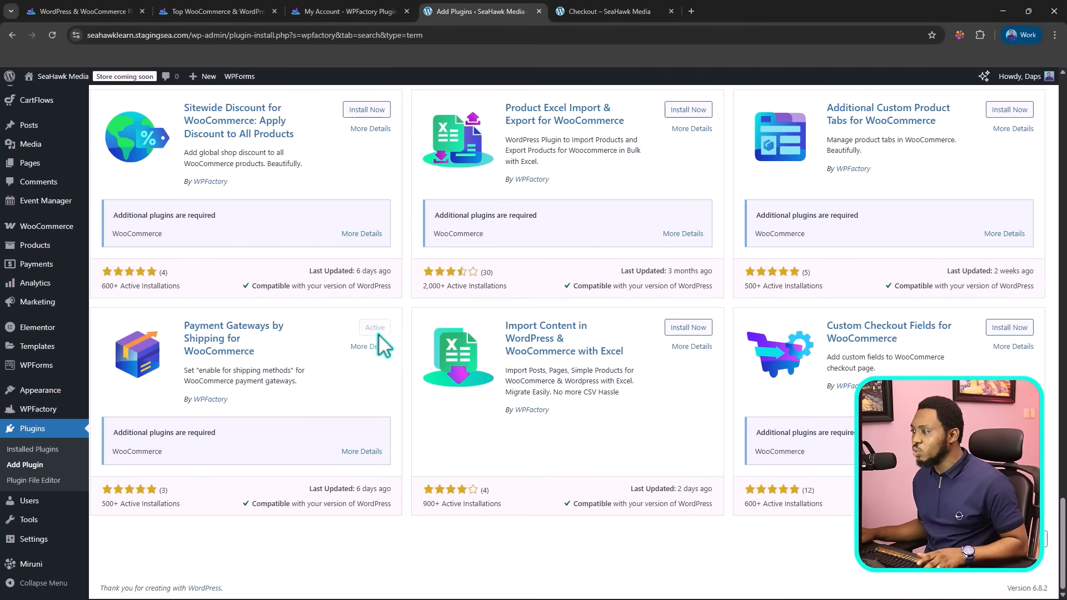
Step: Open the settings of the installed Payment Gateways by Shipping for WooCommerce plugin and enable the use of shipping instances
left_click(29, 449)
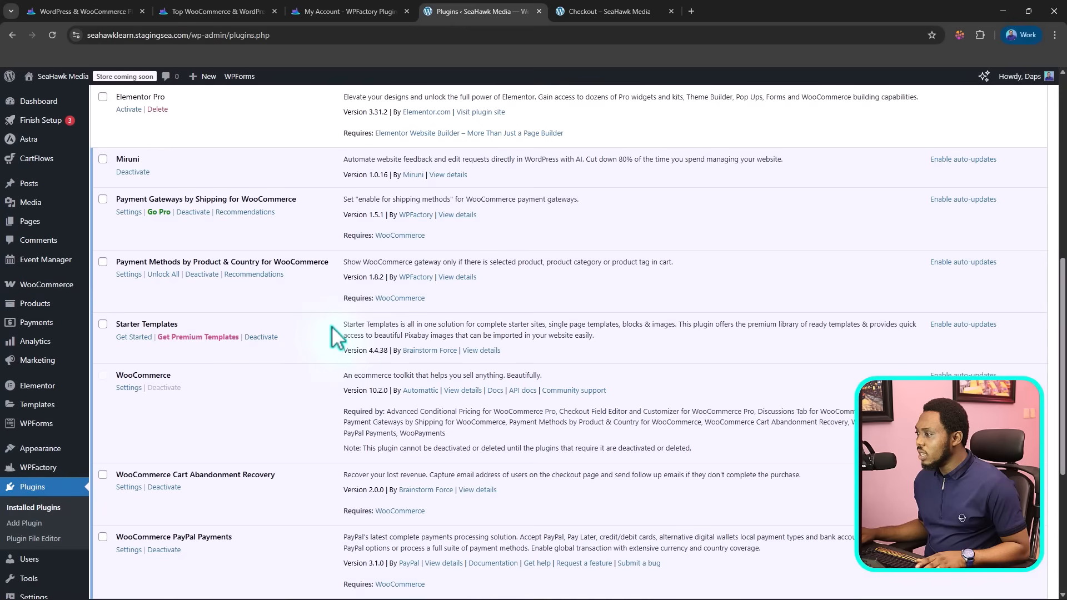
left_click(129, 213)
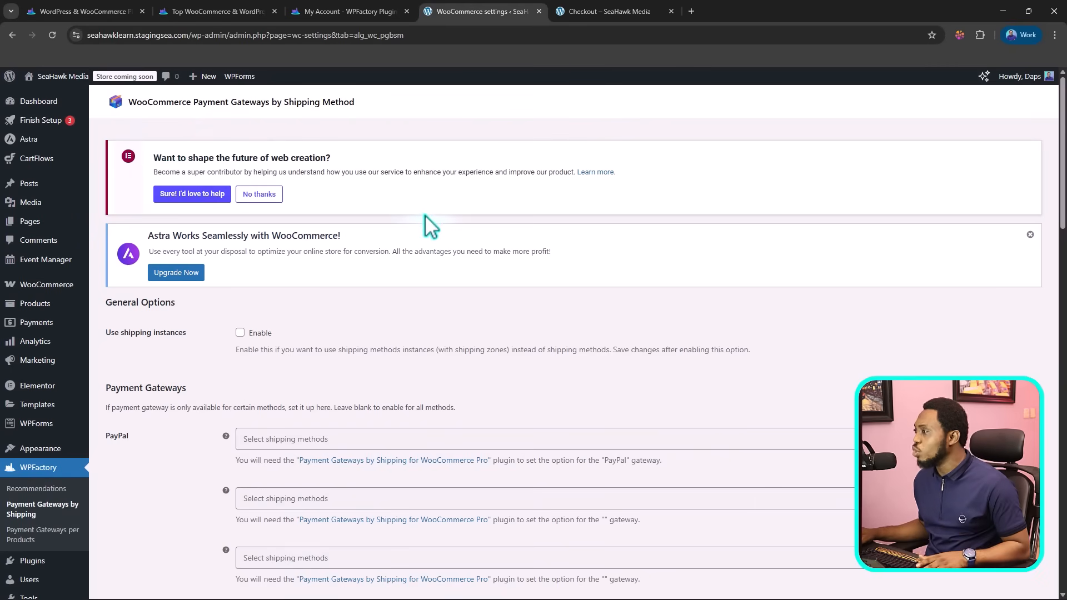
scroll(435, 222, "down", 3)
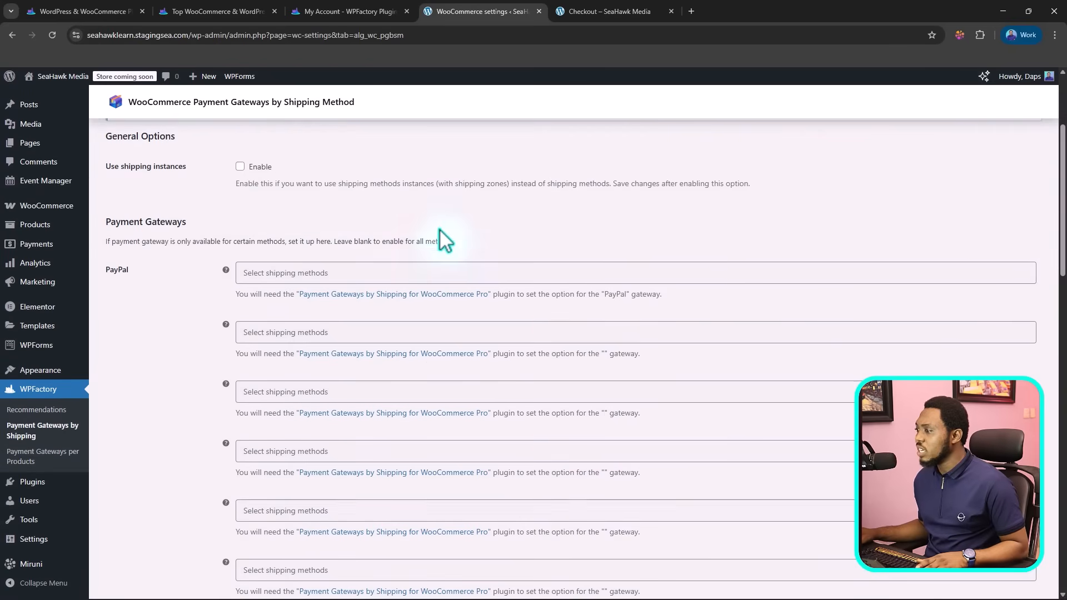
left_click(240, 166)
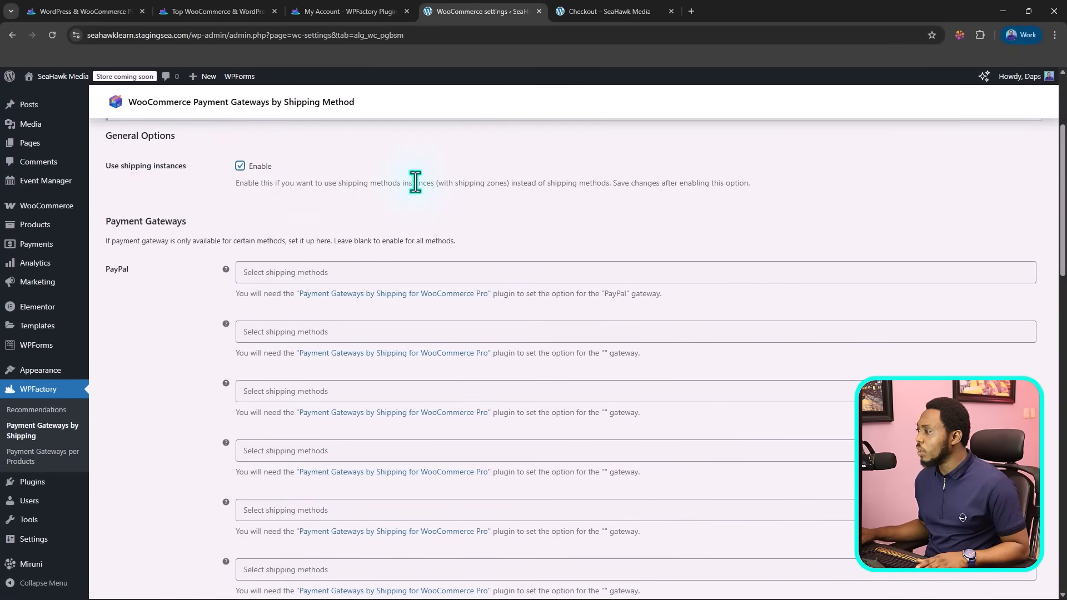
Step: Check the shipping method choices for Direct bank transfer and limit the Cash on delivery gateway to Local pickup
scroll(428, 183, "down", 2)
scroll(429, 181, "up", 1)
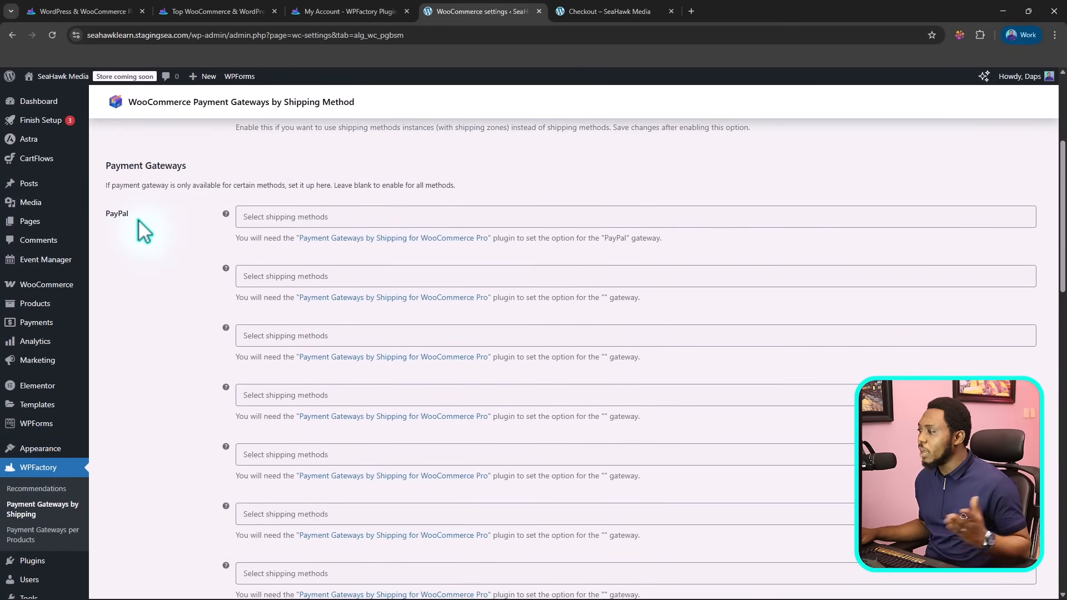
scroll(142, 230, "down", 1)
scroll(145, 229, "down", 8)
scroll(155, 232, "up", 2)
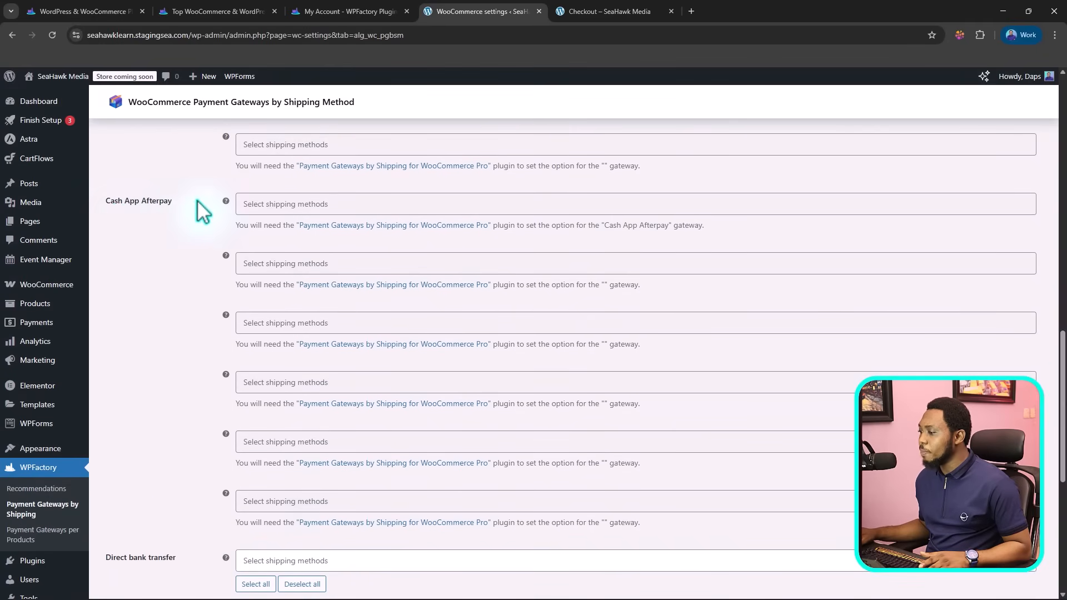
scroll(200, 210, "down", 5)
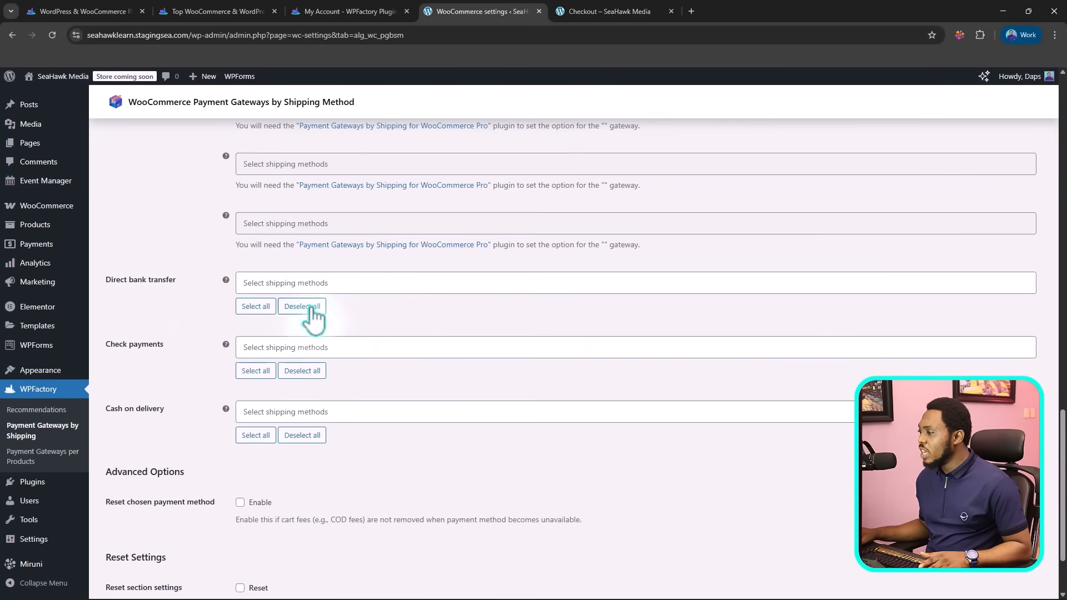
left_click(251, 284)
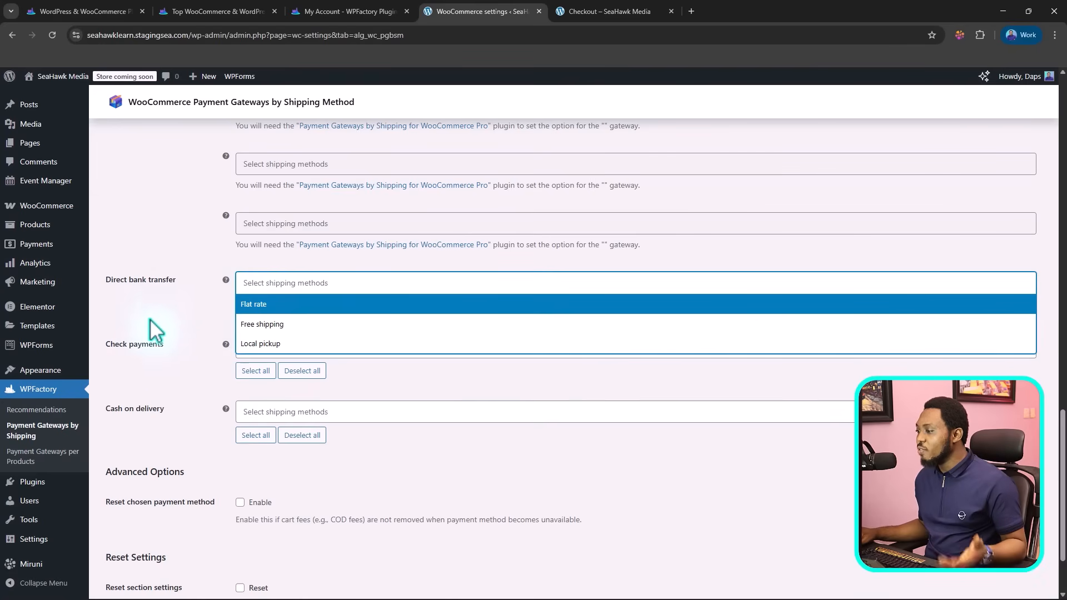
left_click(166, 418)
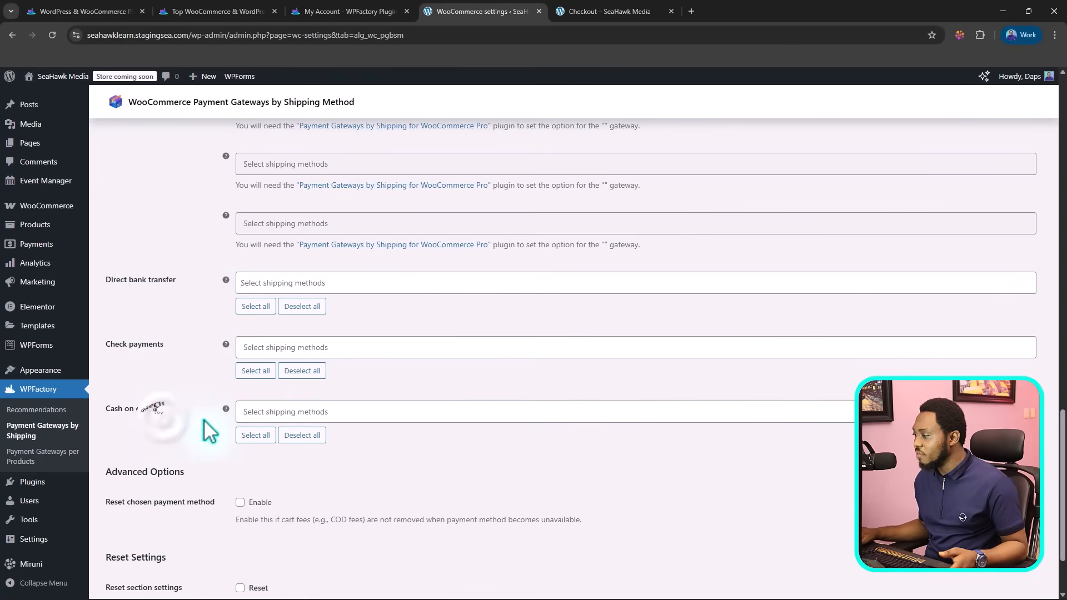
left_click(258, 411)
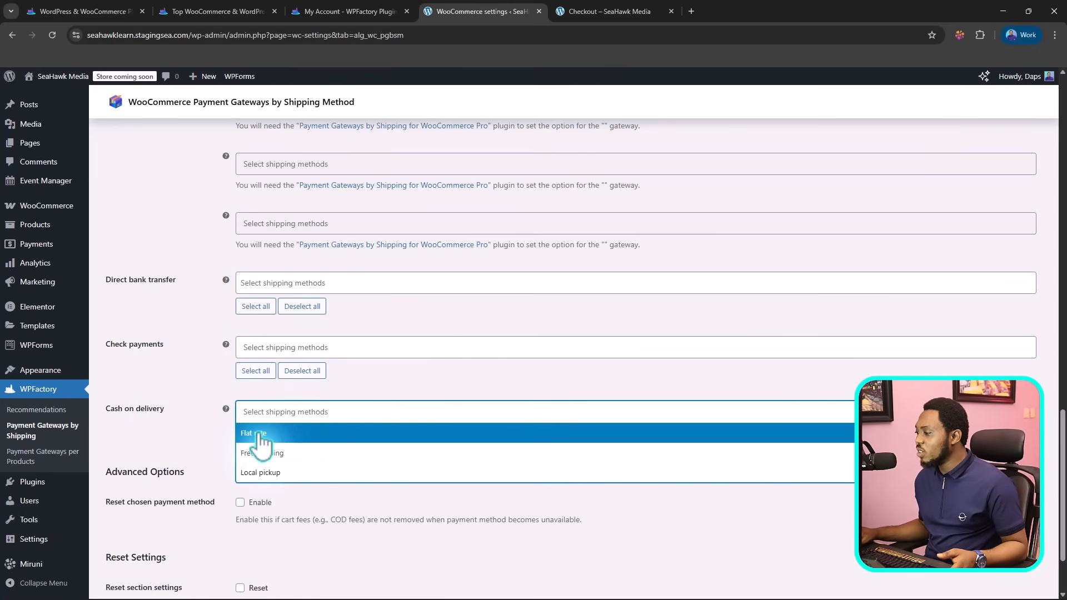
left_click(259, 469)
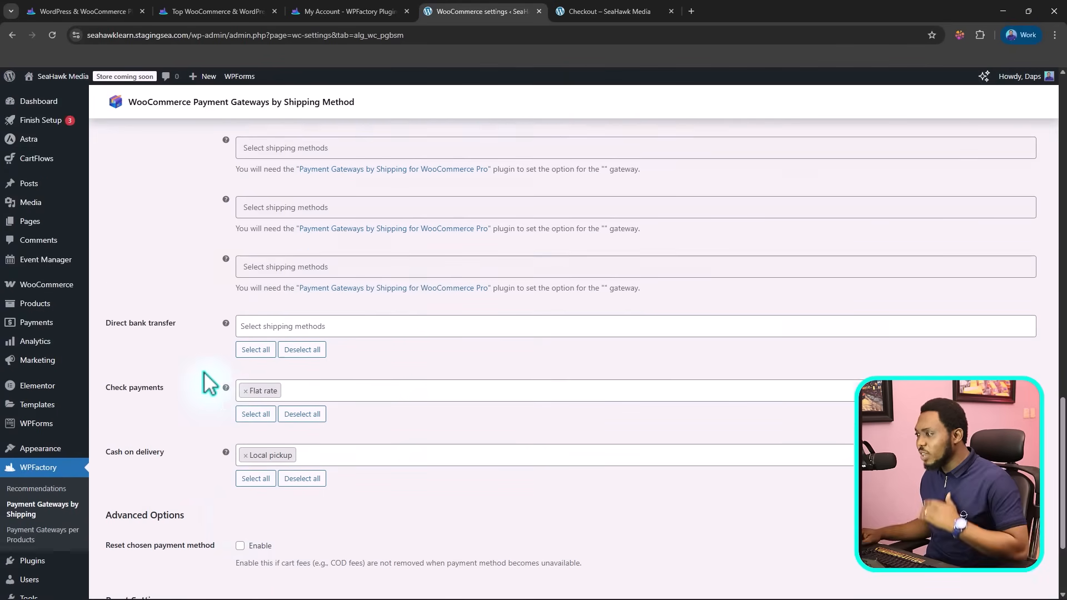
Step: Limit the Check payments gateway to Flat rate and save the plugin's settings
scroll(210, 388, "up", 4)
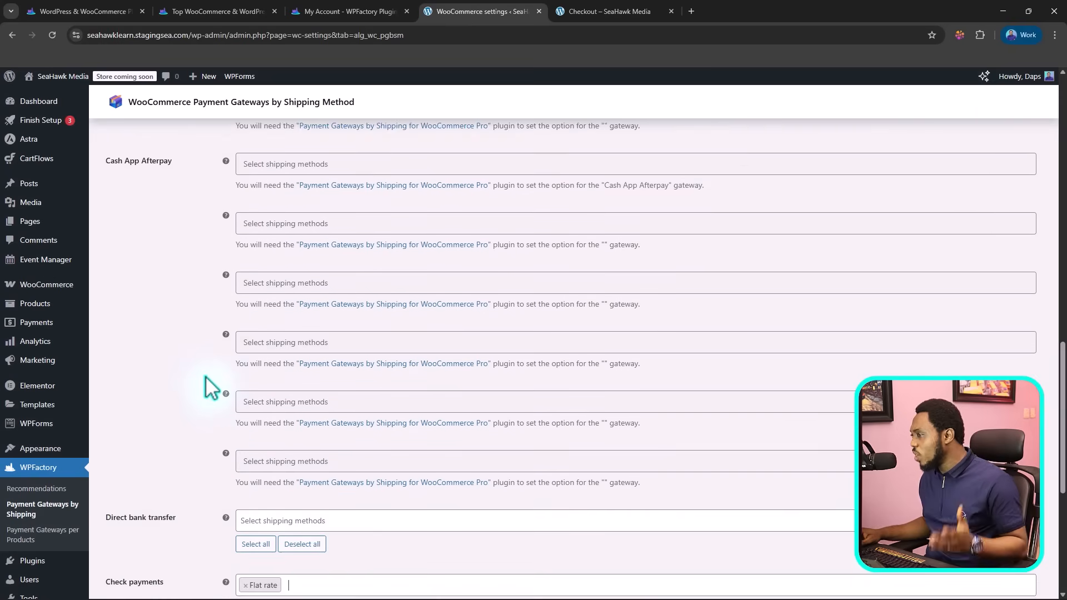
scroll(211, 389, "up", 8)
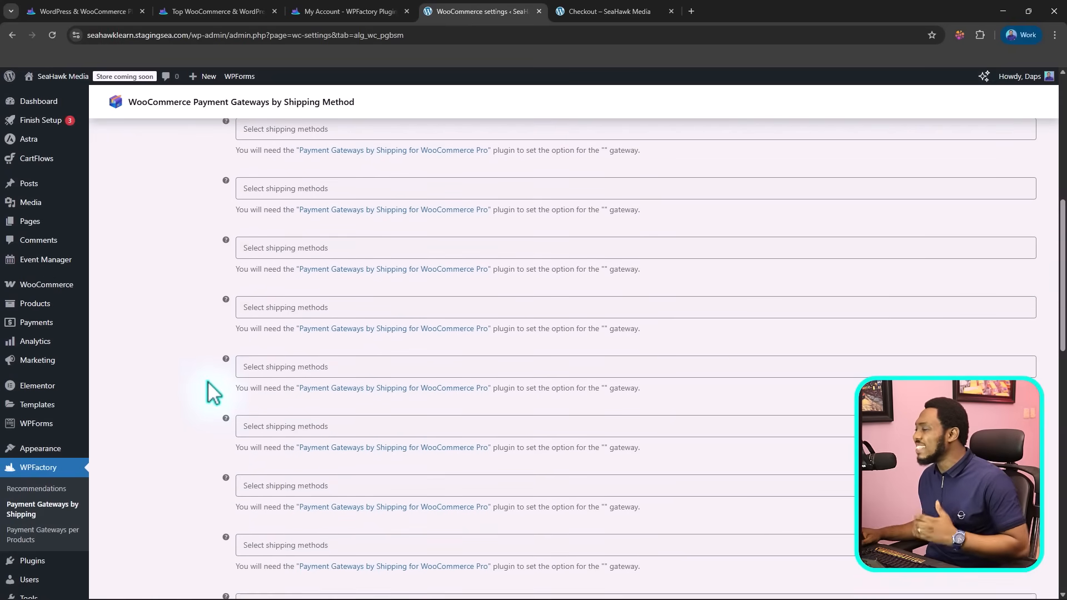
scroll(214, 392, "up", 4)
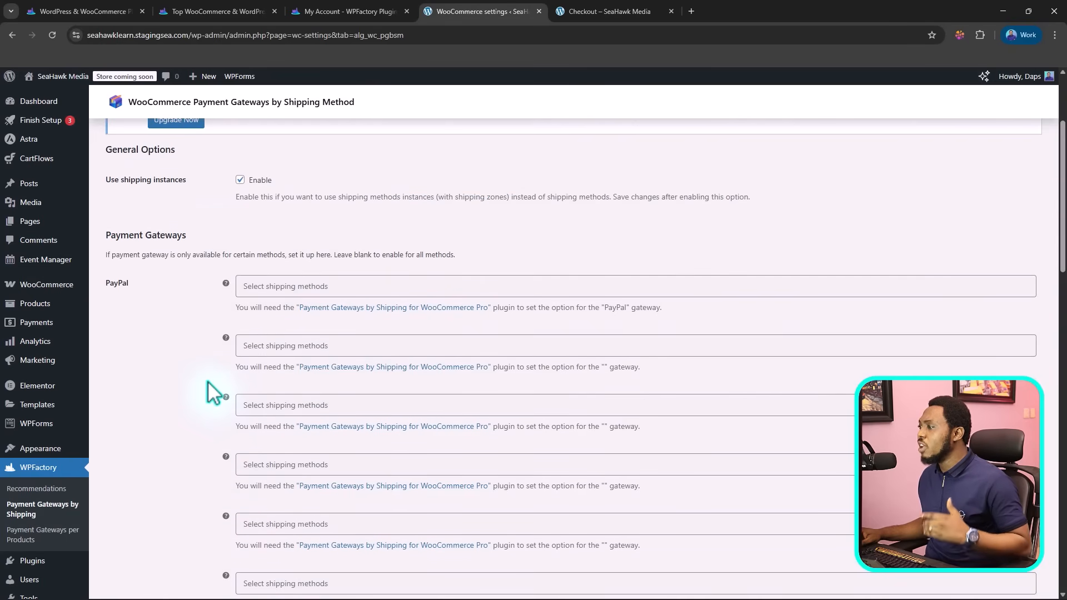
scroll(213, 393, "up", 3)
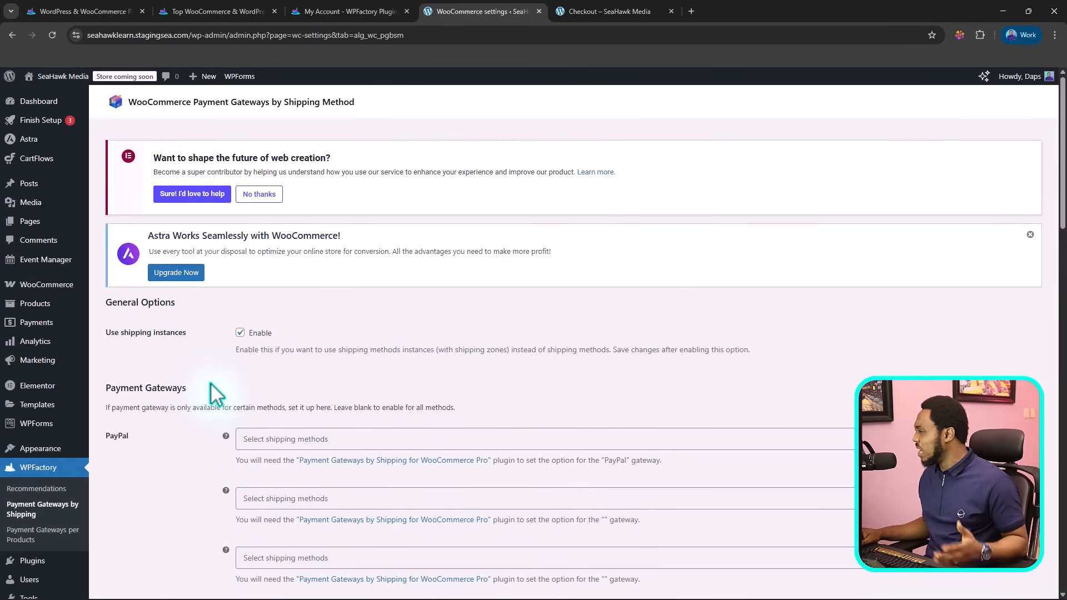
scroll(216, 394, "down", 15)
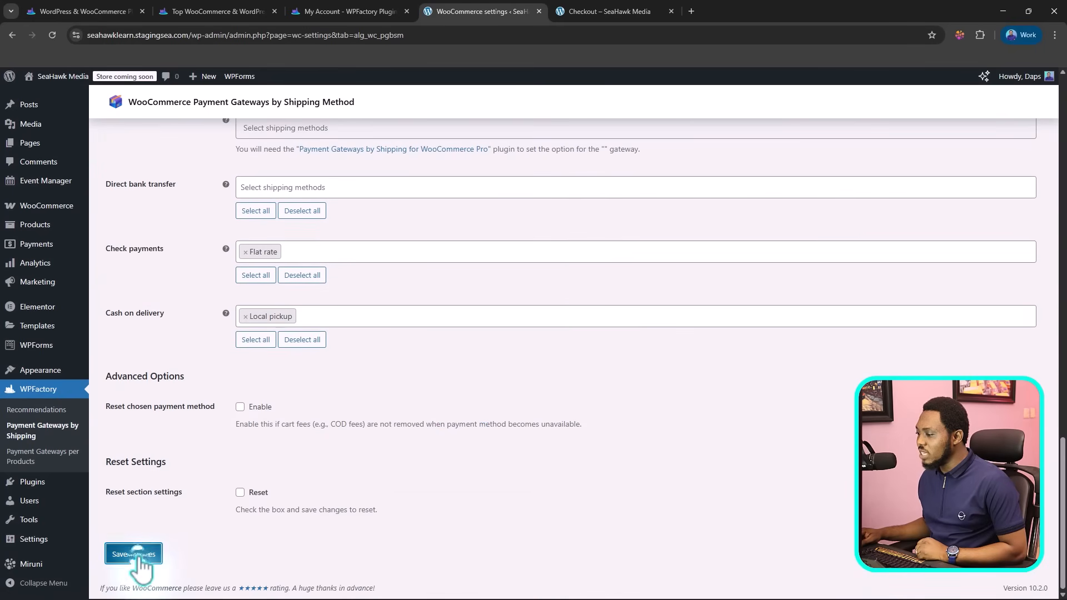
left_click(138, 554)
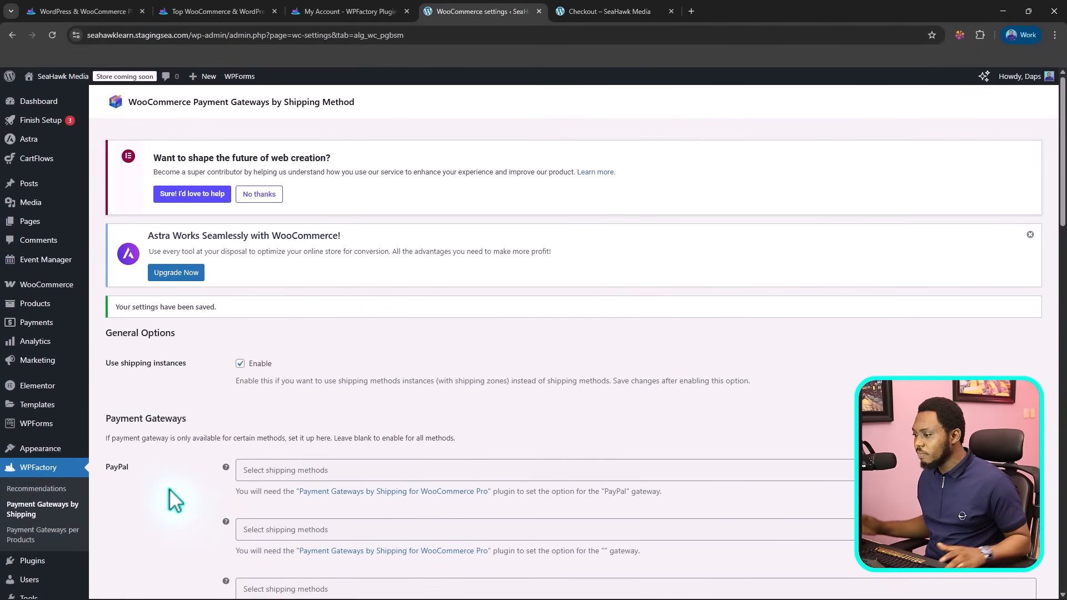
Step: Open the Payment Gateways per Products settings and review the options in its General section
scroll(155, 495, "down", 1)
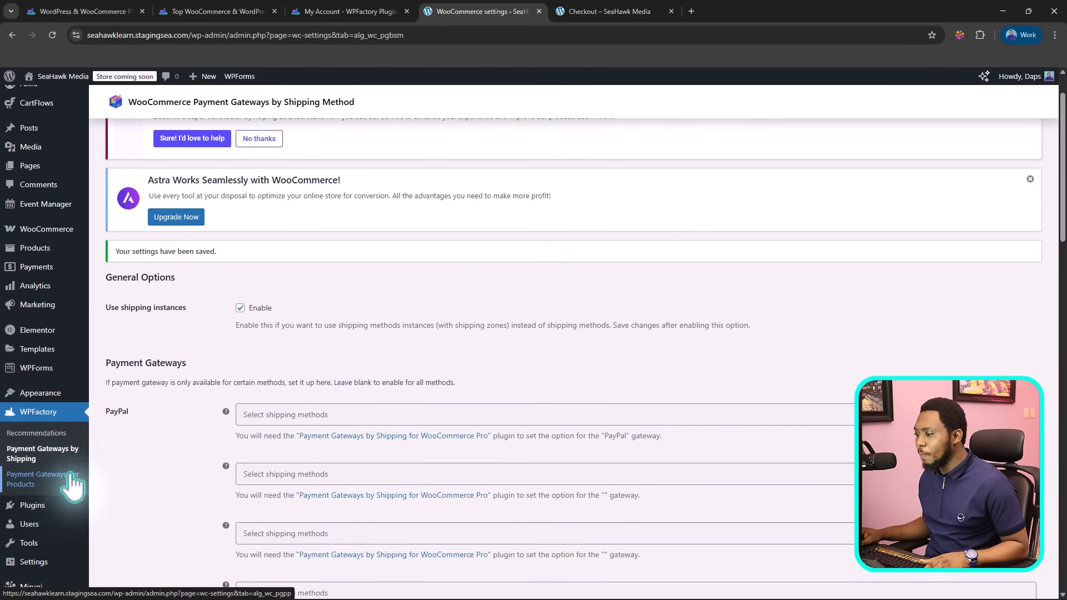
left_click(25, 479)
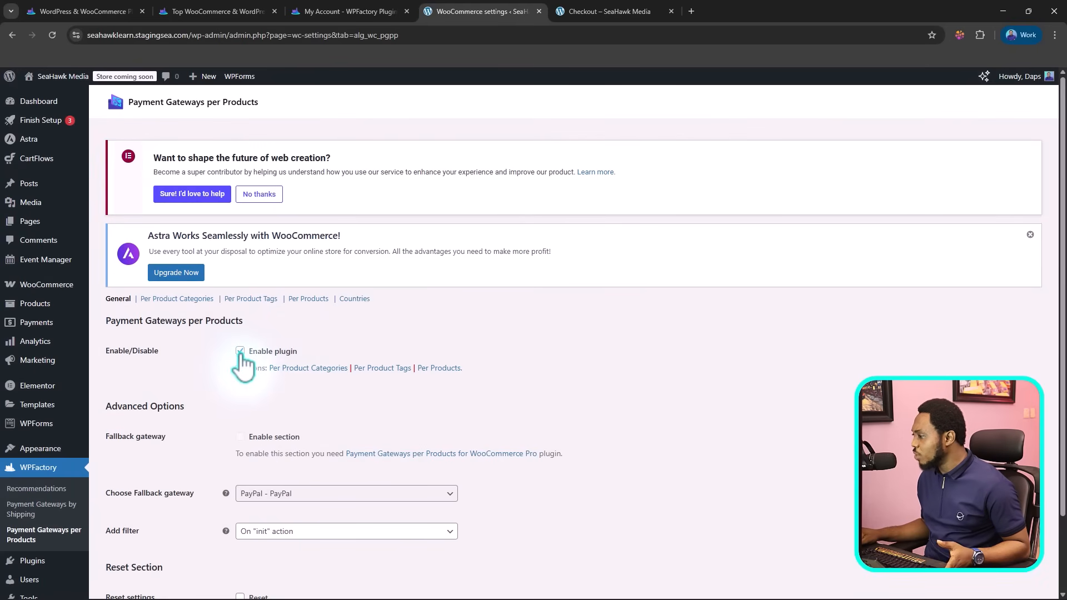
scroll(215, 333, "down", 2)
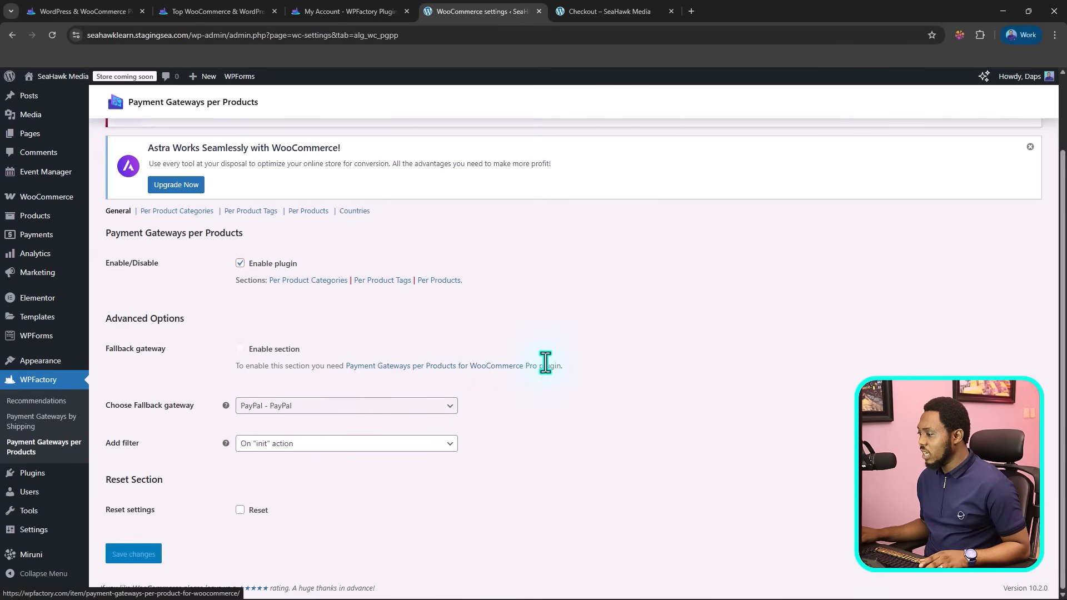
scroll(536, 384, "up", 2)
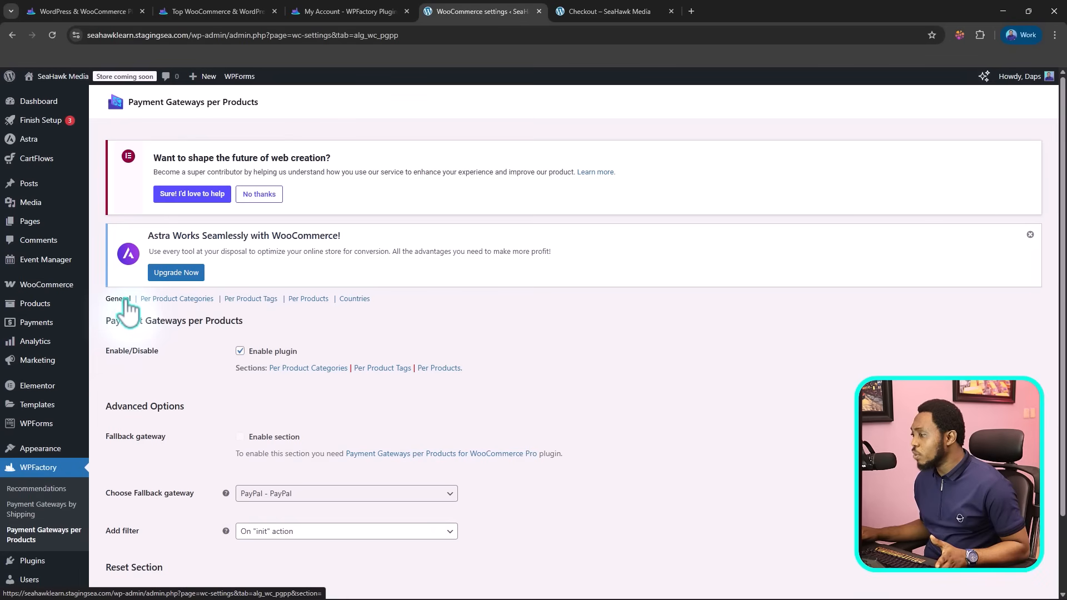
Step: Open the Per Product Categories section, include the Posters category for the PayPal gateway and check its Exclude choices
left_click(172, 300)
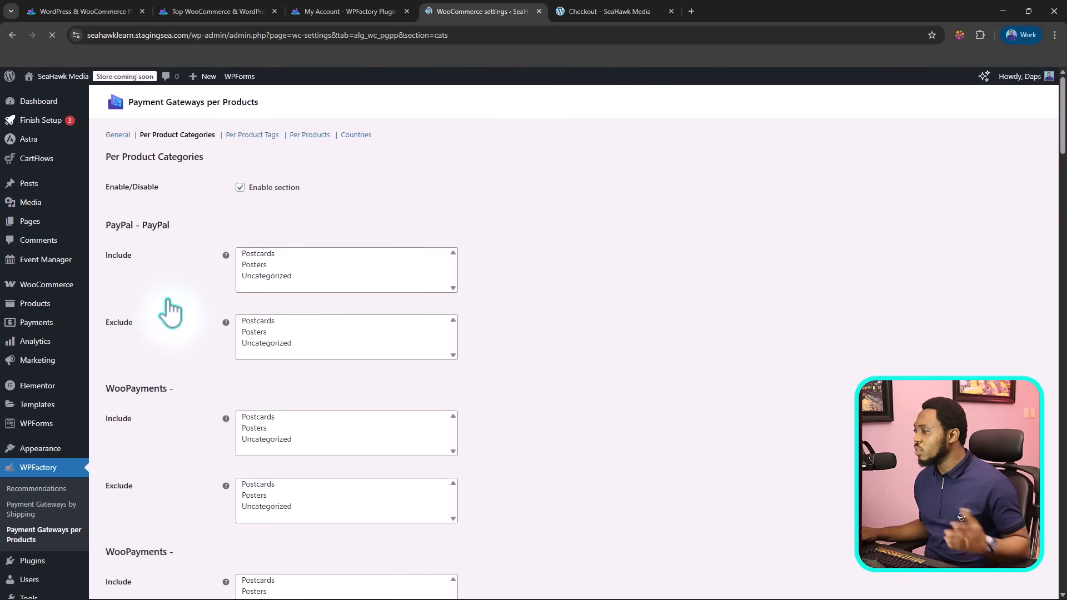
scroll(325, 309, "down", 2)
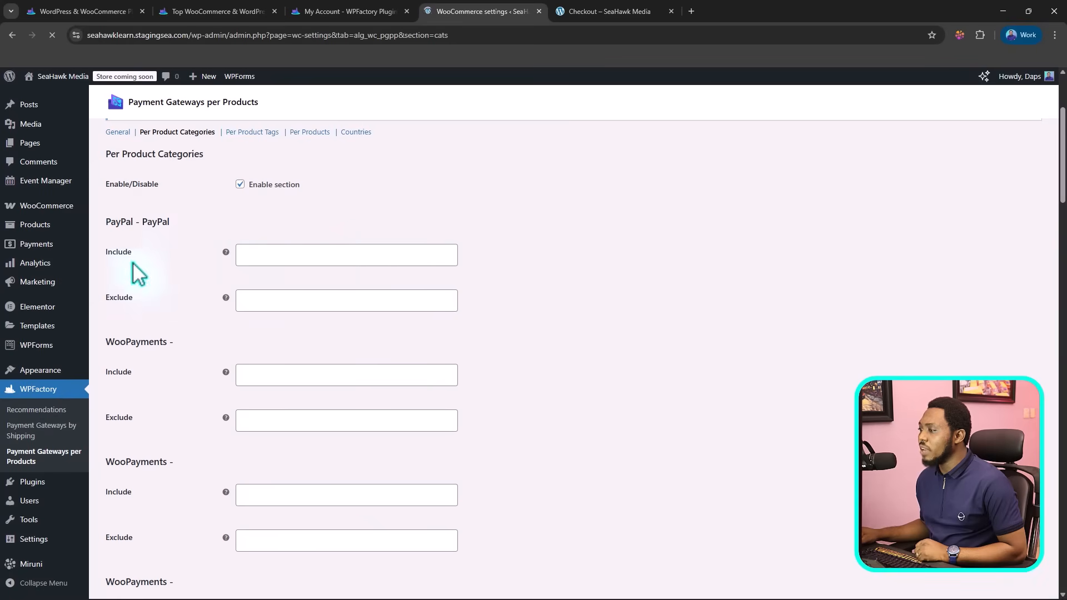
left_click(250, 257)
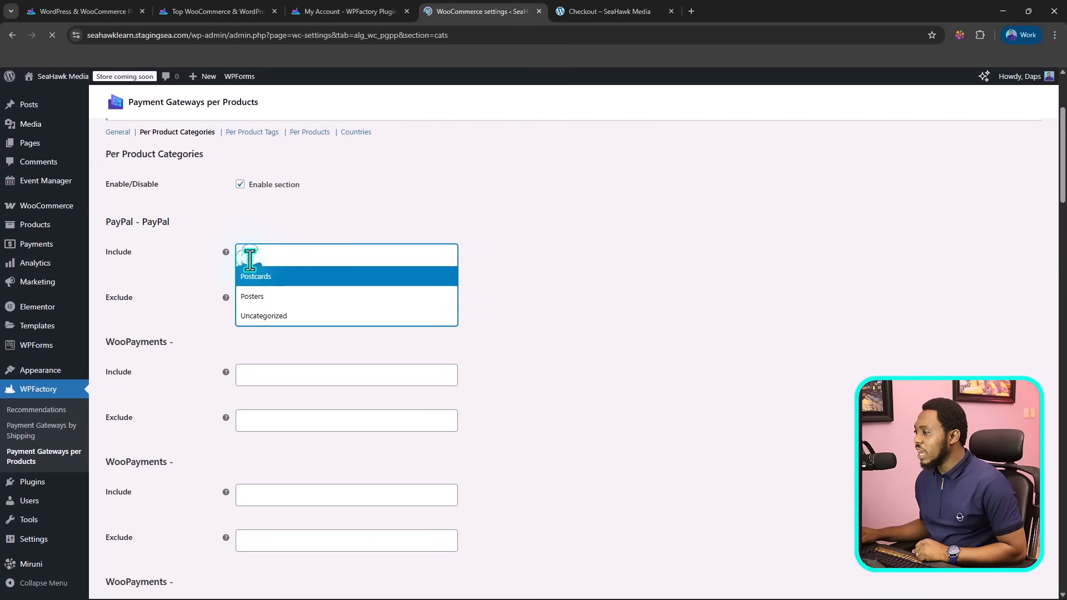
left_click(276, 300)
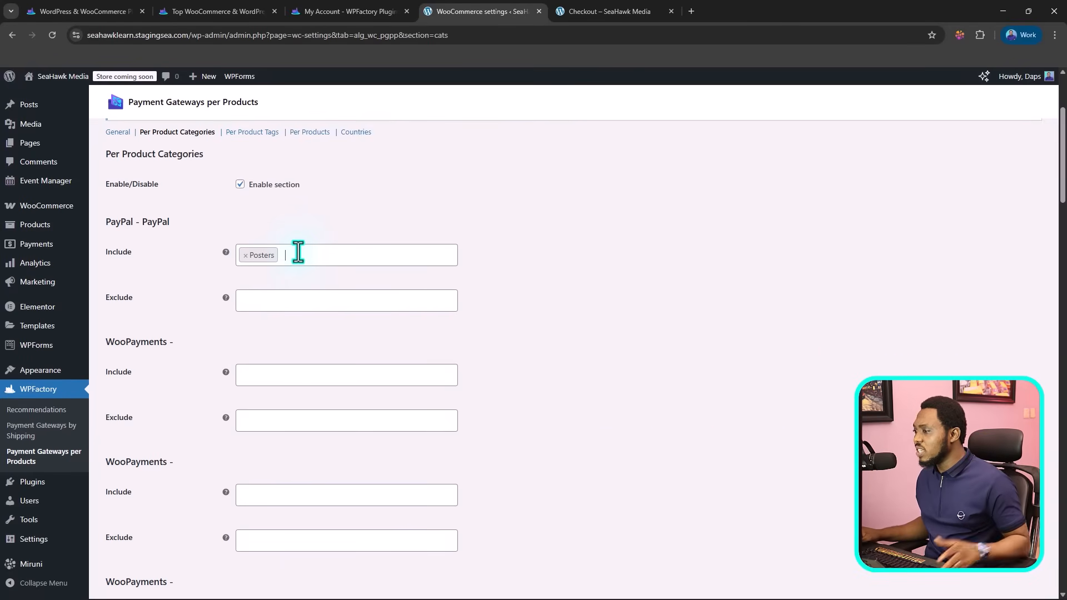
left_click(256, 302)
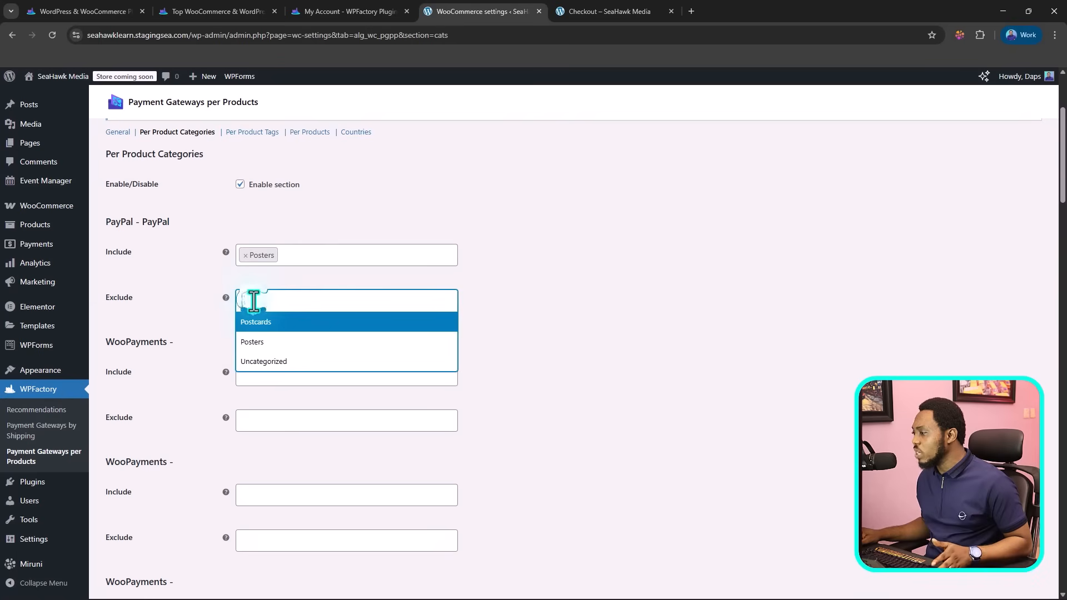
left_click(502, 310)
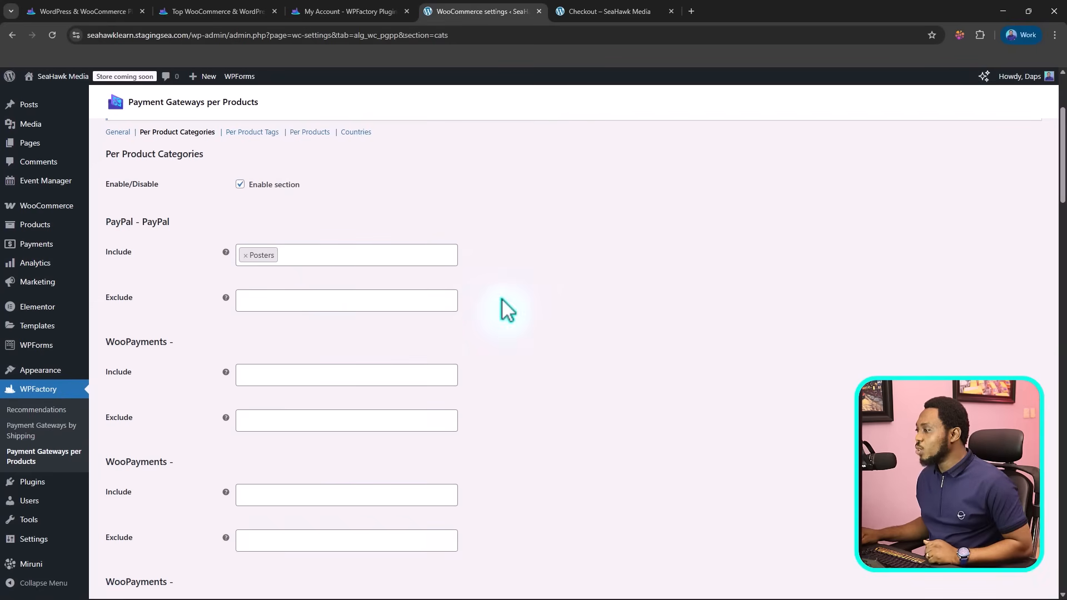
Step: Review the remaining gateways' category rules and check the Include choices for Check payments
scroll(273, 295, "down", 3)
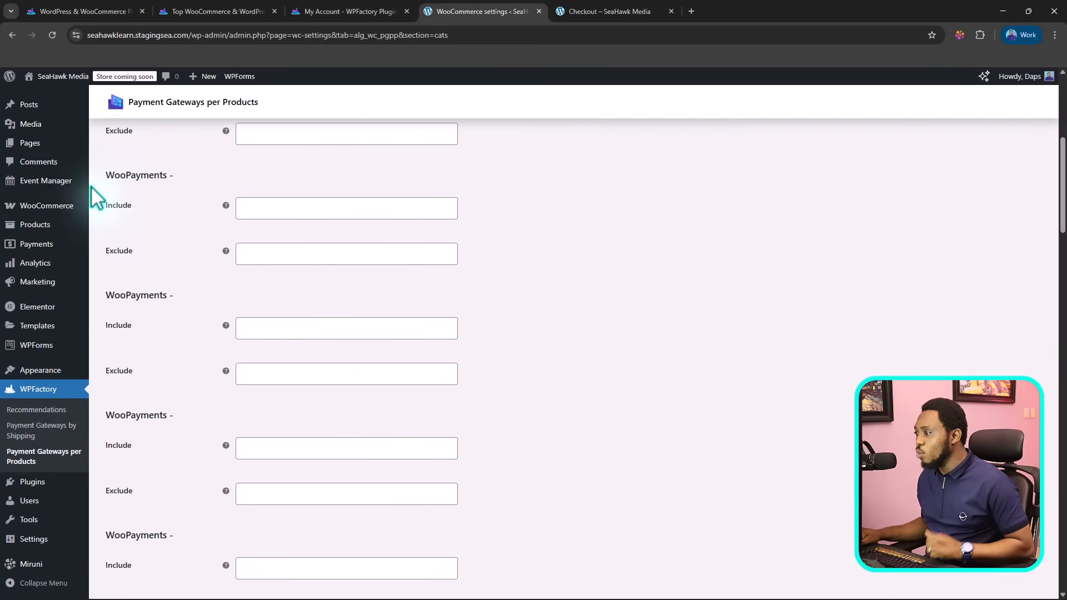
scroll(239, 267, "down", 5)
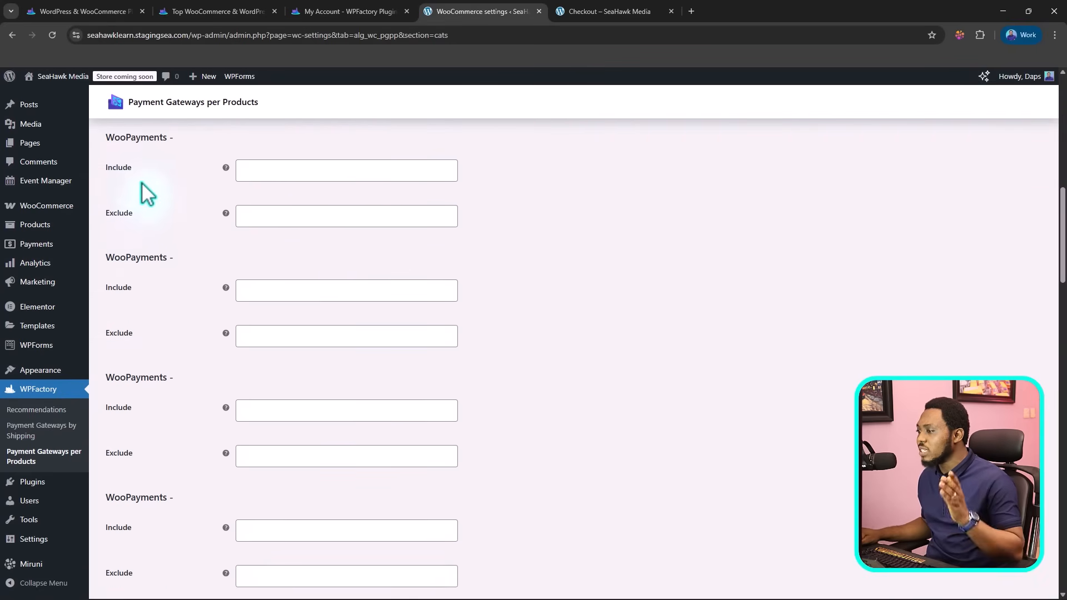
scroll(147, 206, "down", 5)
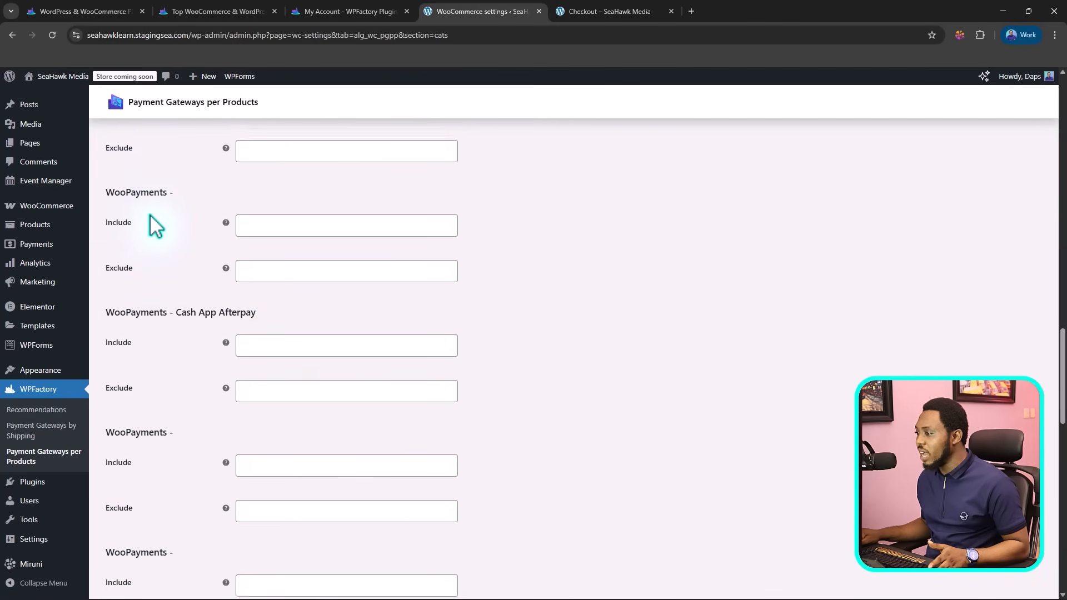
scroll(154, 225, "down", 10)
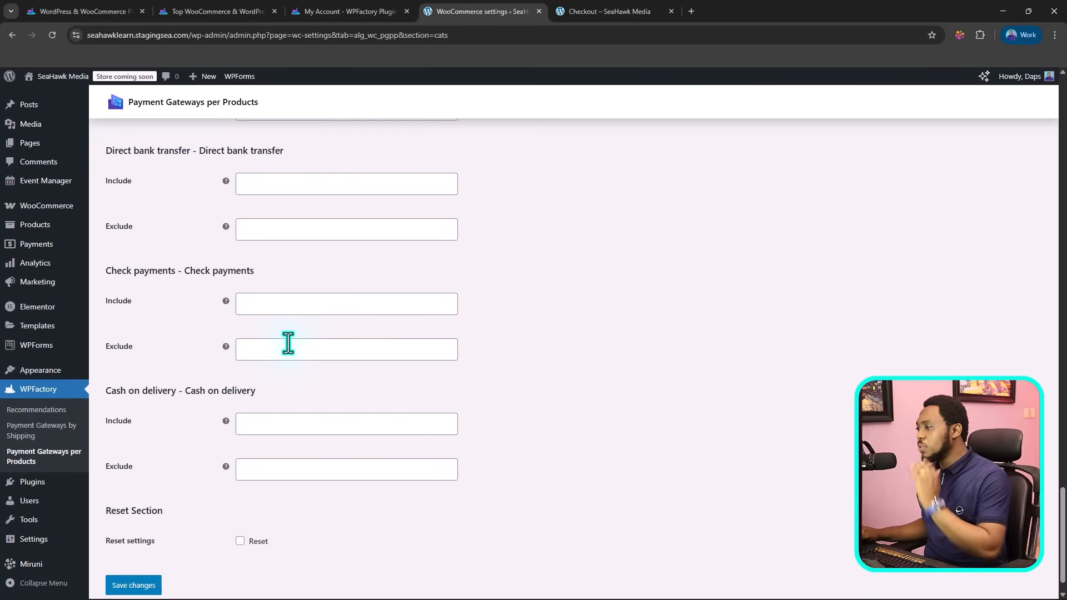
left_click(253, 304)
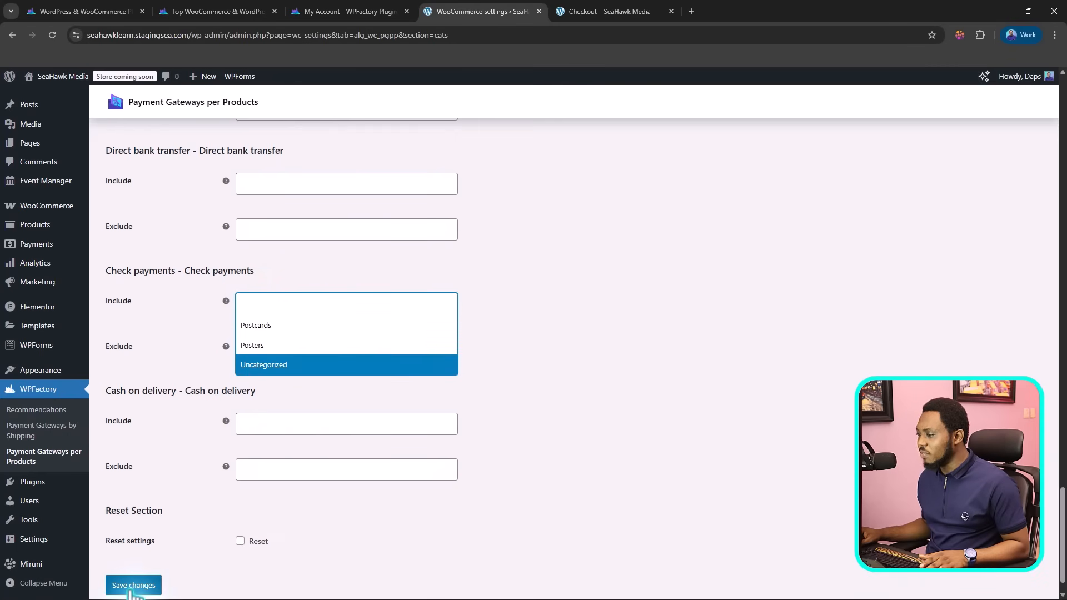
scroll(356, 500, "up", 10)
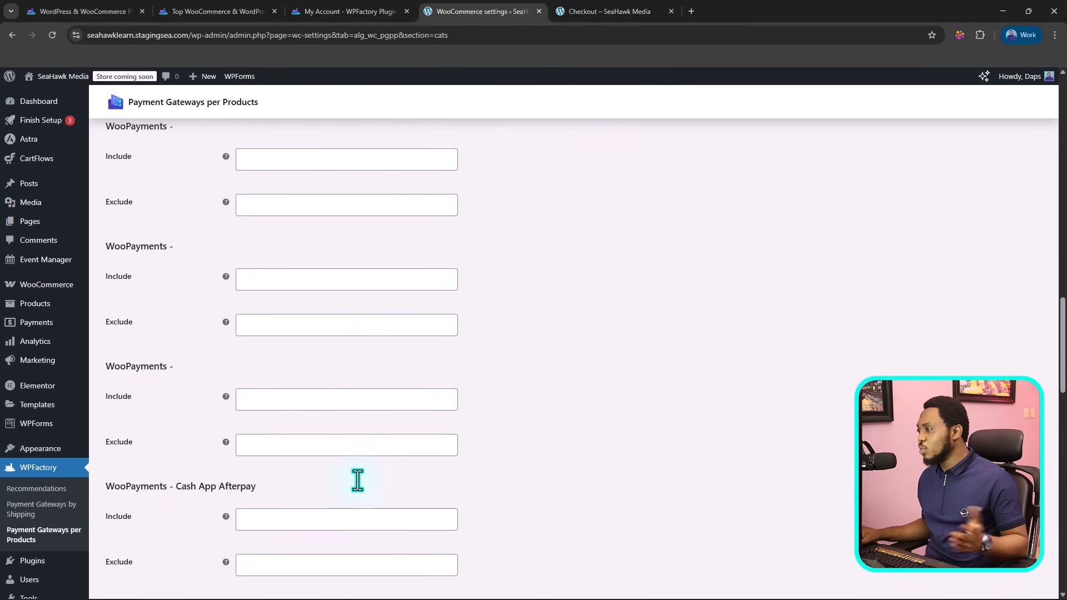
scroll(364, 489, "up", 10)
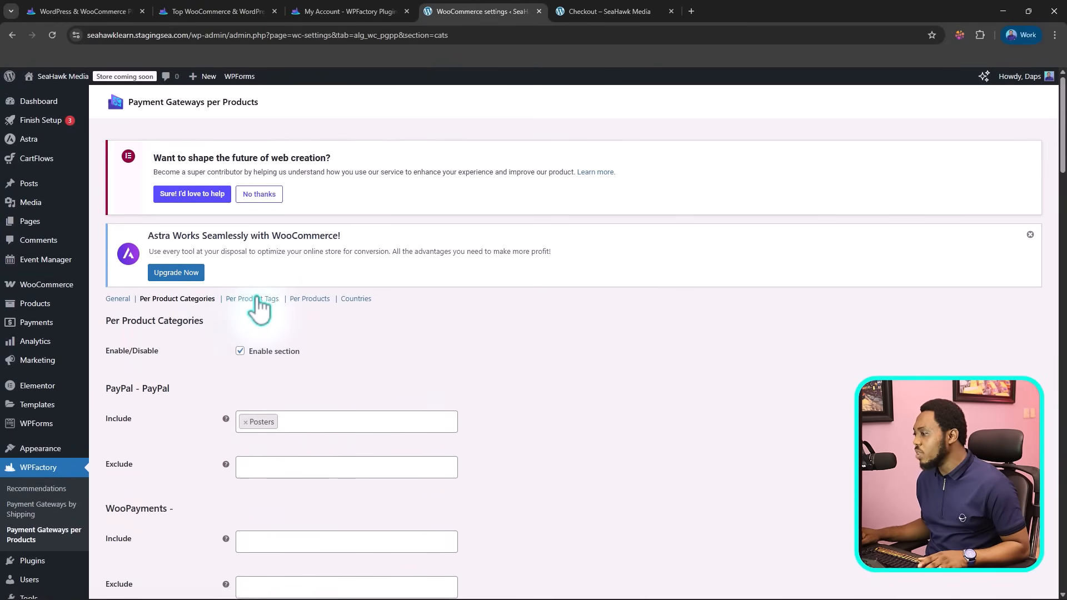
Step: Leave the category rules unsaved, open the Per Product Tags section and include the Billboards tag for the PayPal gateway
left_click(252, 300)
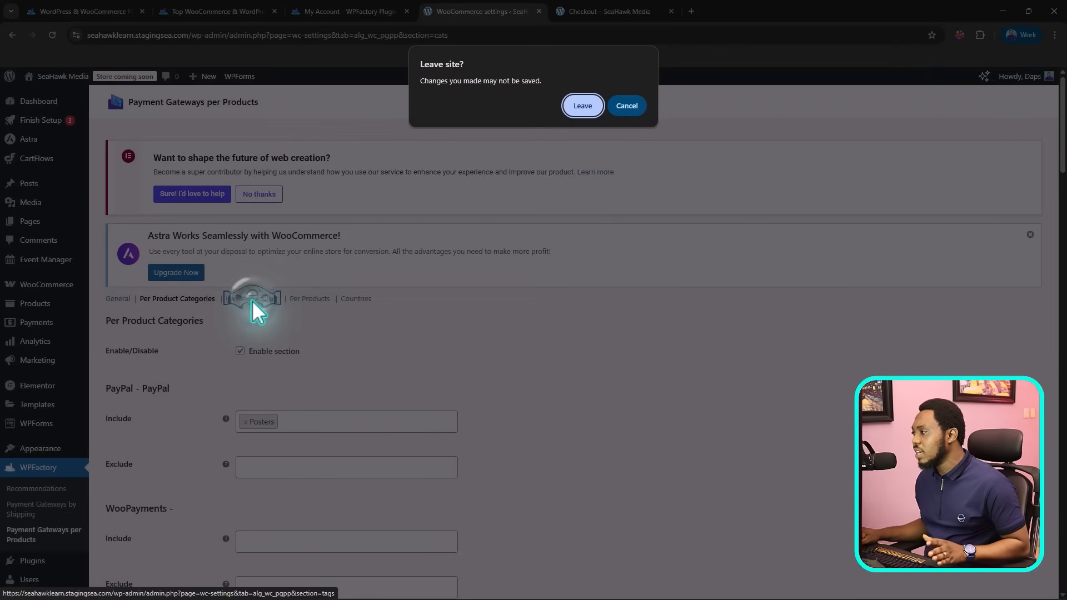
left_click(582, 106)
scroll(471, 281, "down", 1)
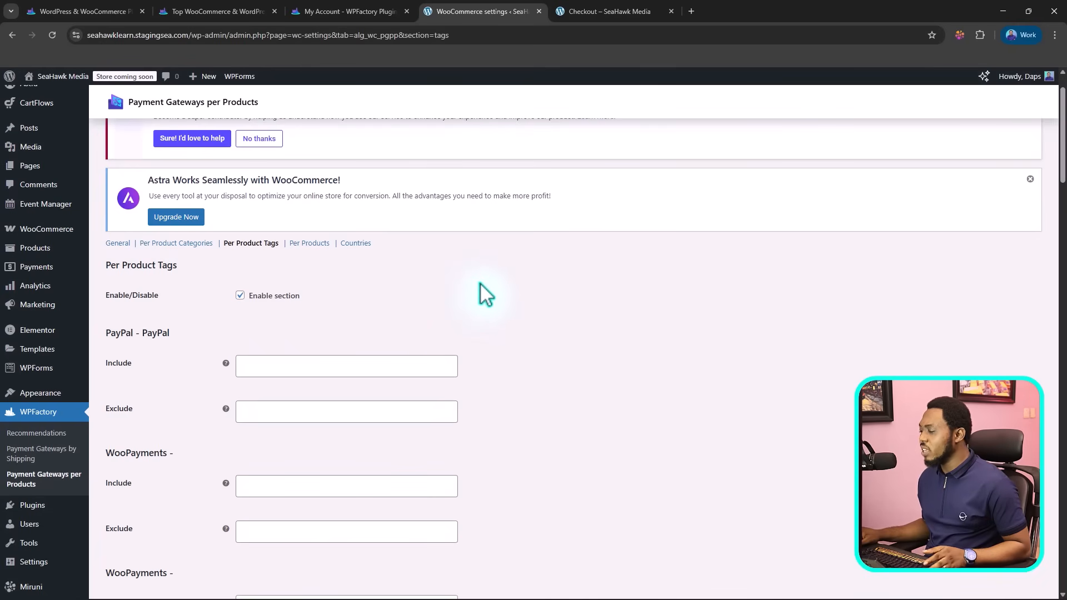
scroll(372, 305, "down", 3)
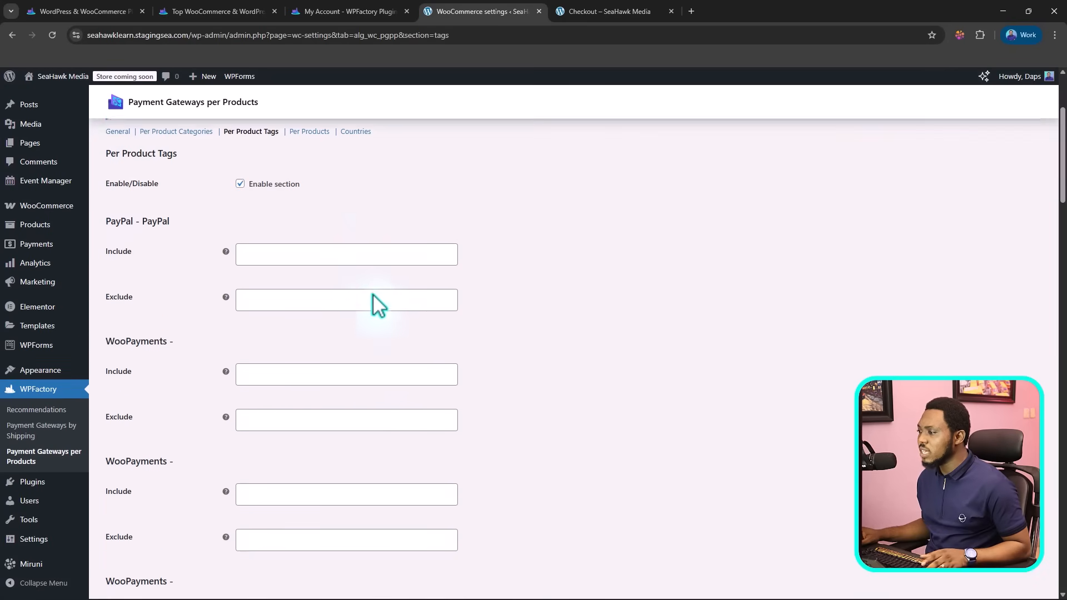
scroll(372, 305, "up", 1)
left_click(261, 260)
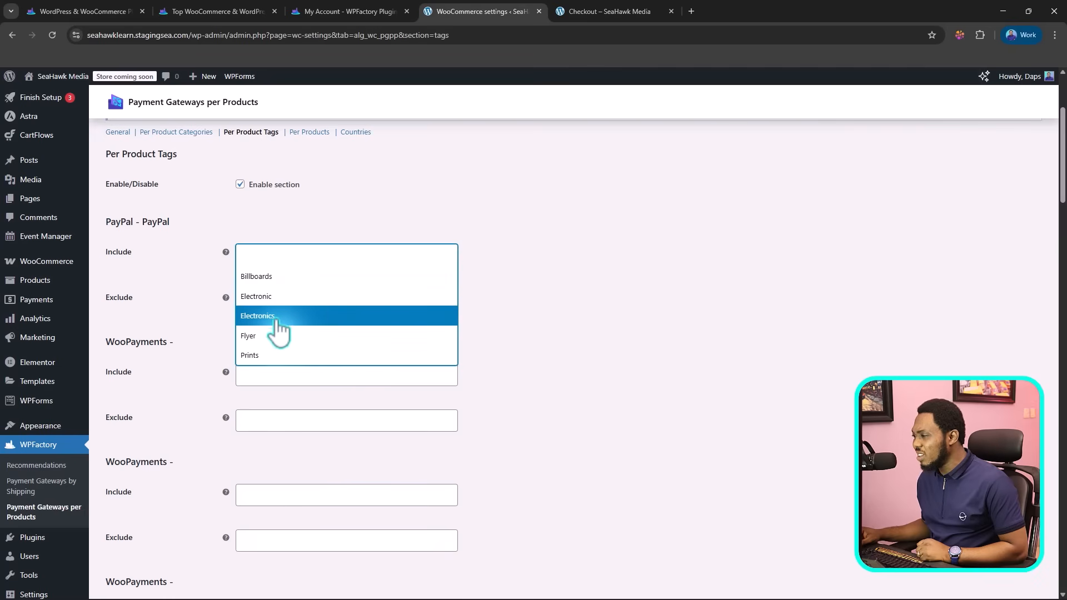
left_click(266, 277)
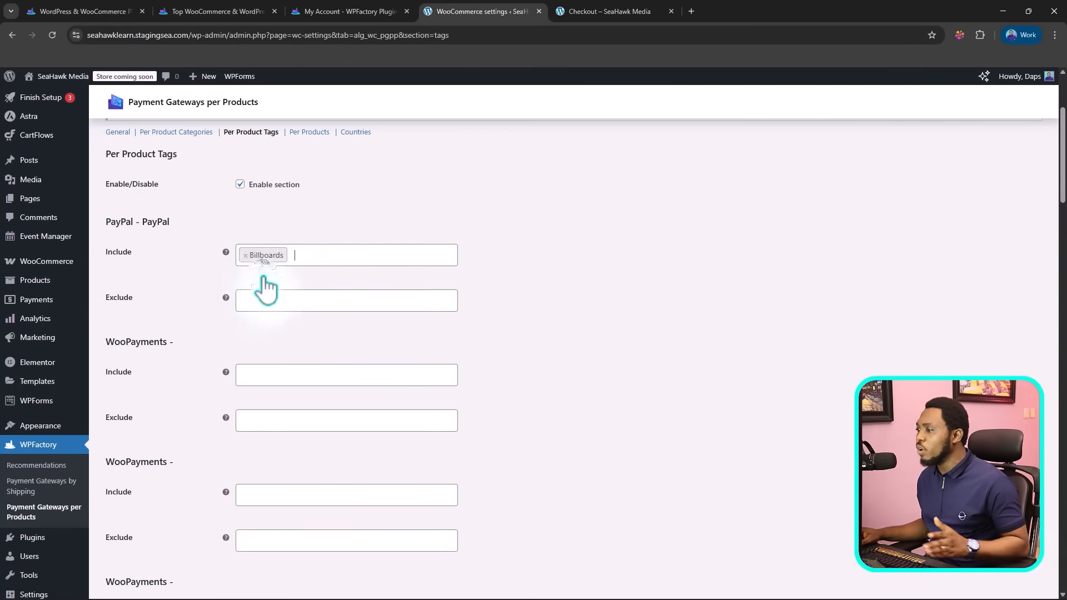
Step: For the first WooPayments gateway below PayPal, include the Flyer tag and exclude the Prints tag, and save the tag rules
scroll(284, 131, "down", 3)
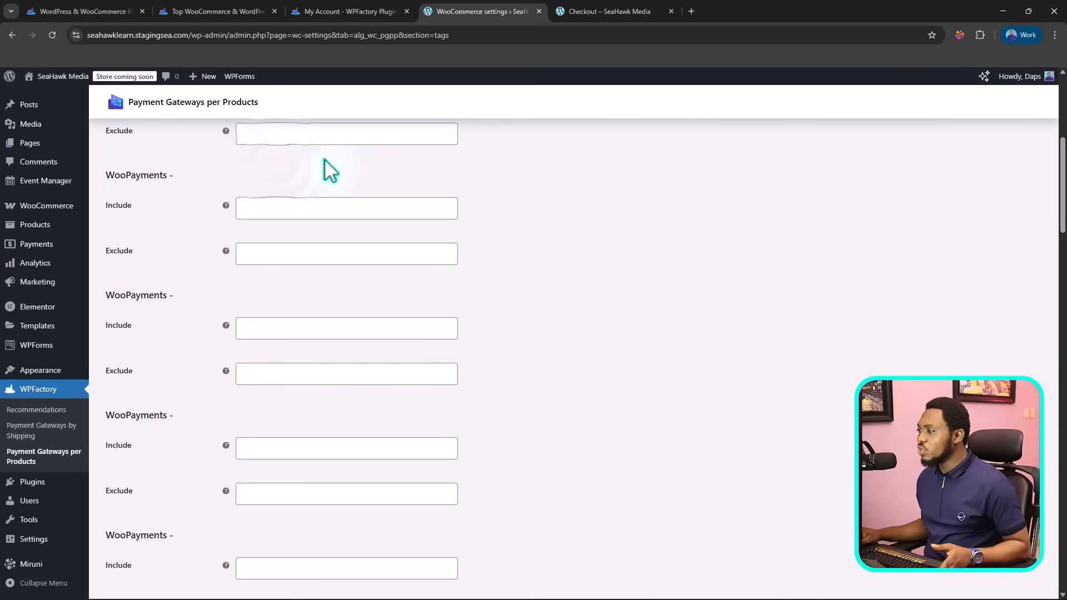
left_click(252, 209)
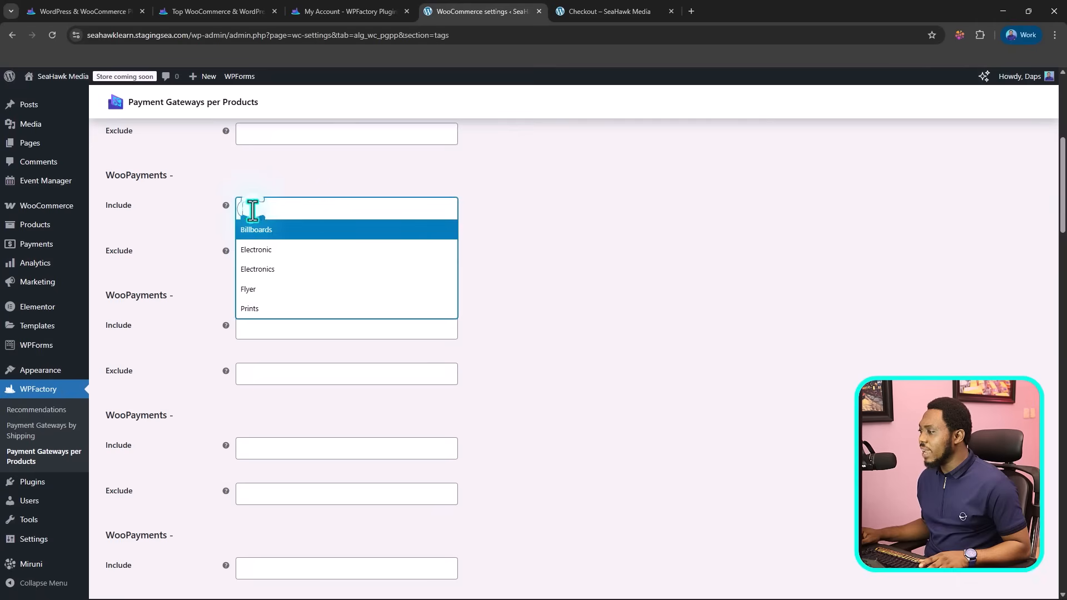
left_click(268, 290)
scroll(346, 238, "down", 2)
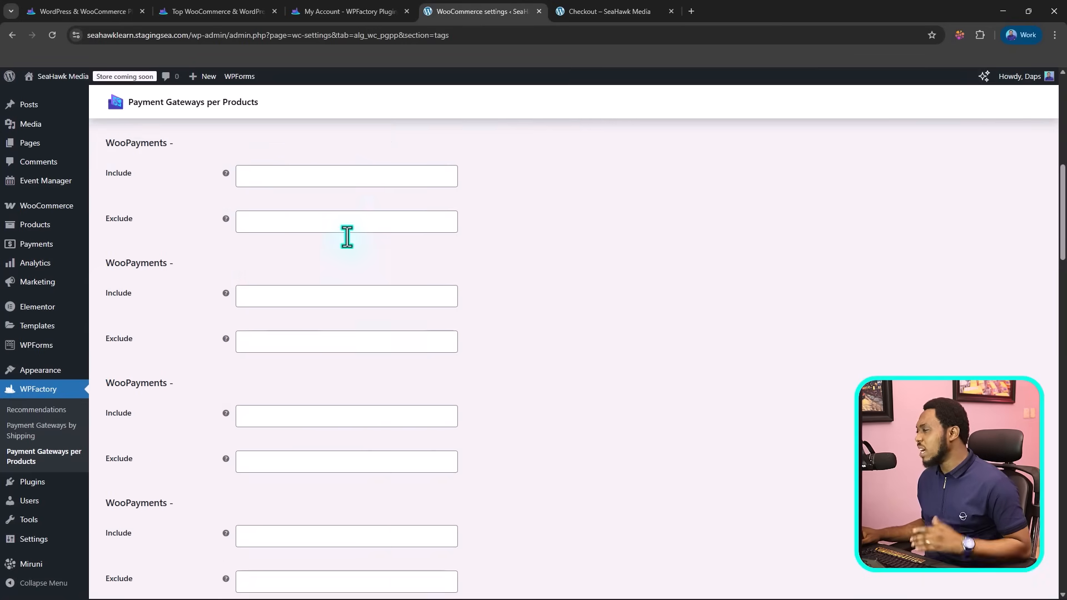
scroll(346, 238, "up", 2)
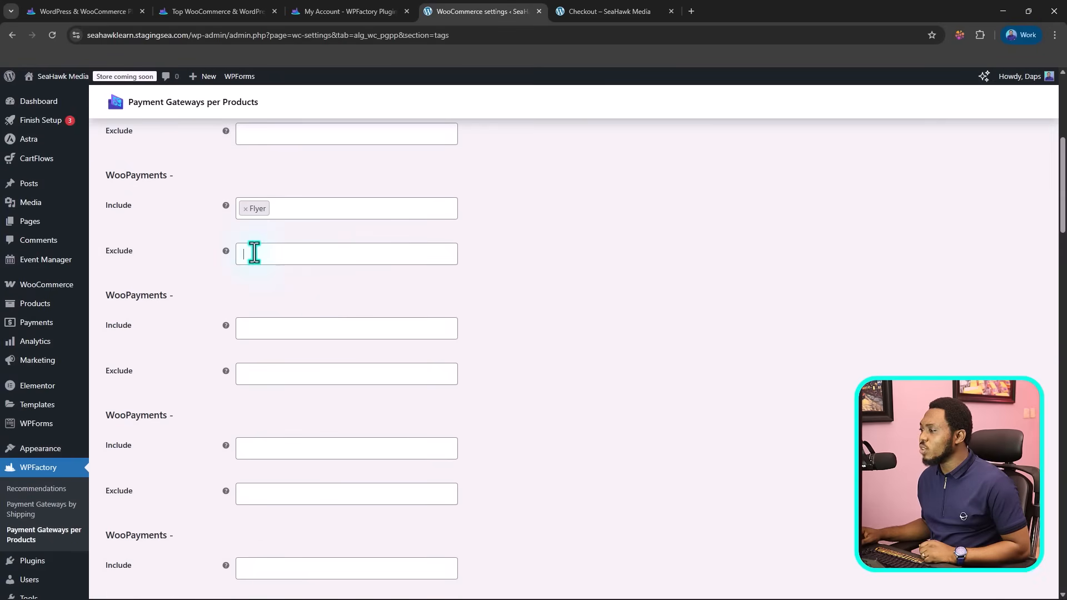
left_click(253, 253)
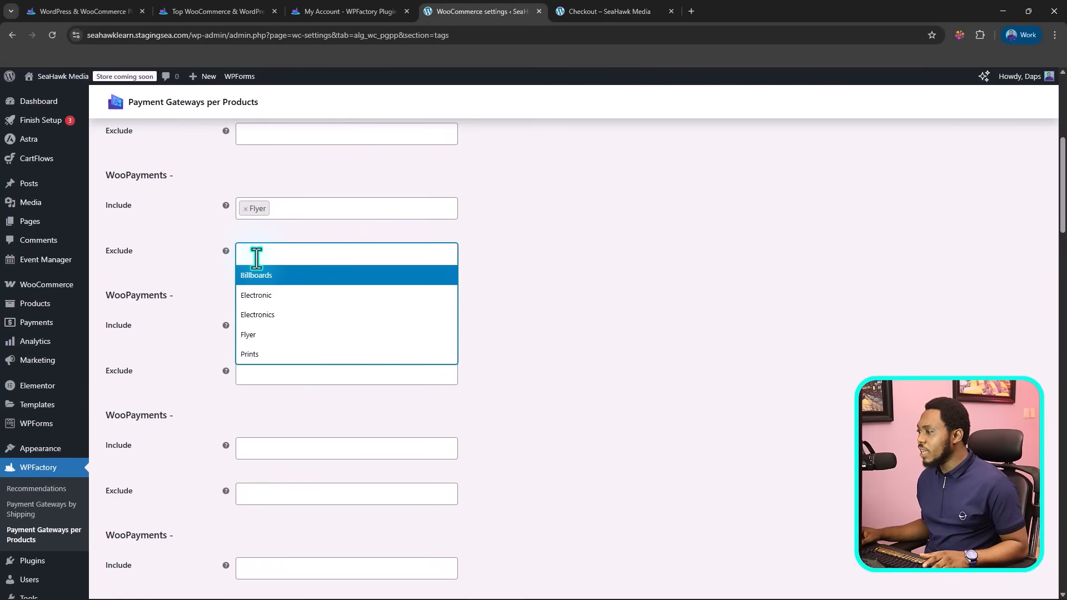
left_click(276, 356)
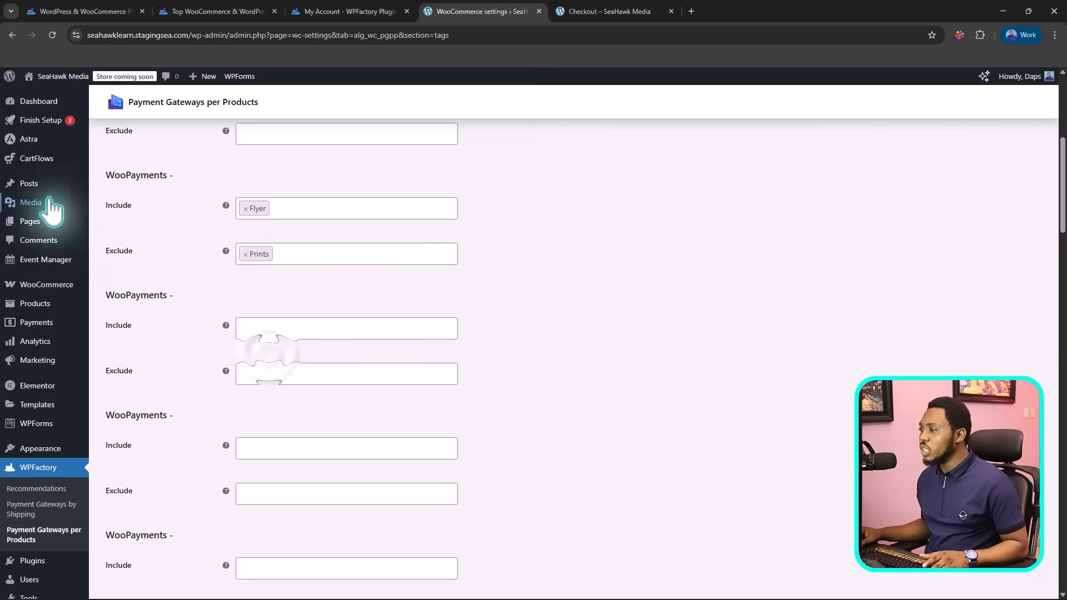
scroll(478, 250, "down", 2)
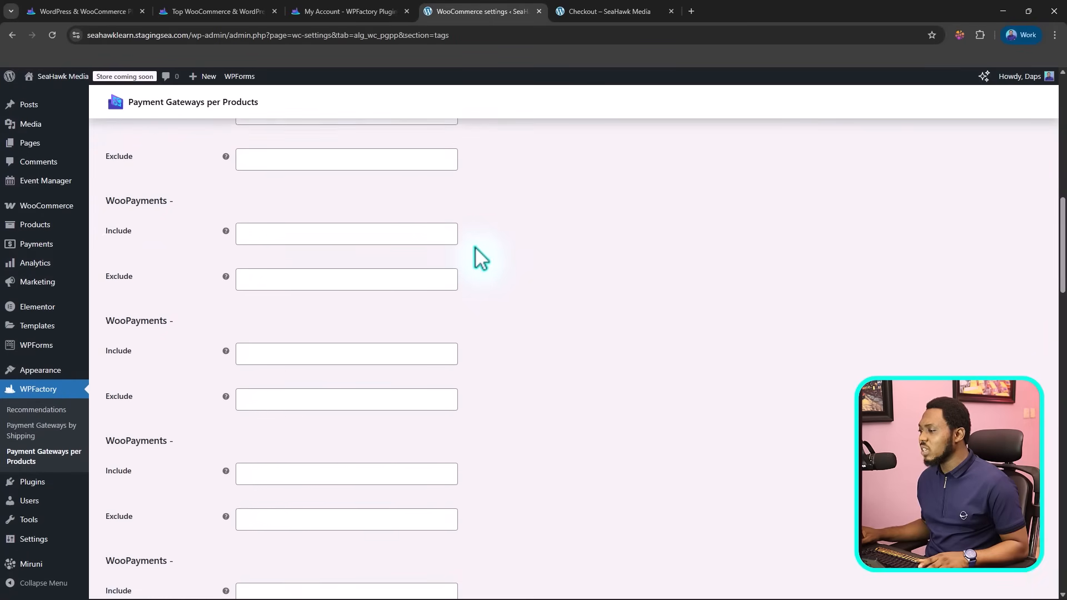
scroll(478, 255, "down", 10)
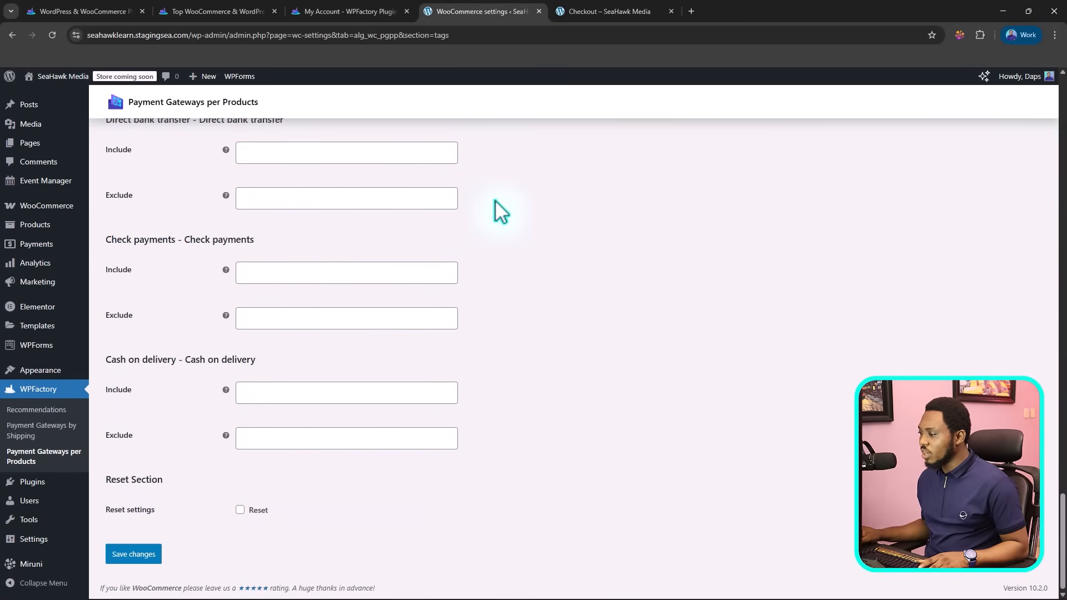
left_click(138, 554)
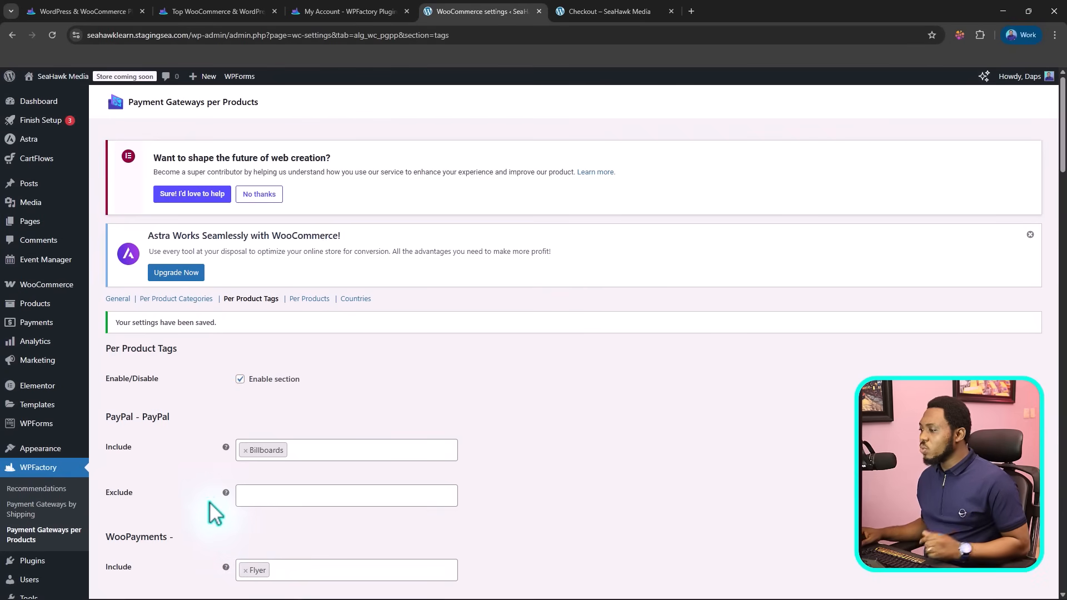
Step: Look over the Per Products section and the Countries section of the Payment Gateways per Products settings
scroll(217, 403, "down", 1)
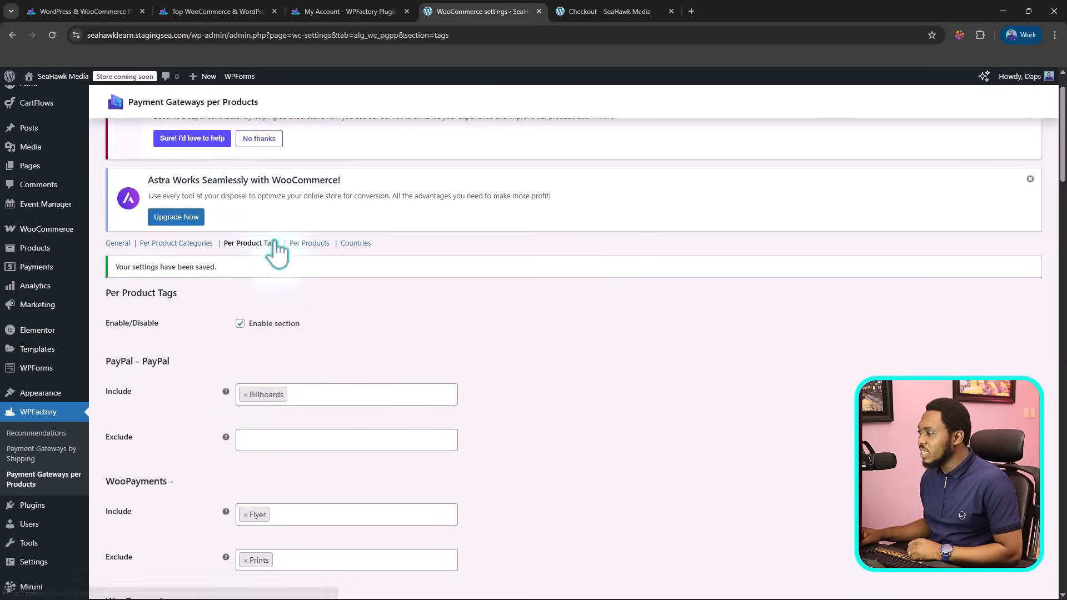
left_click(307, 244)
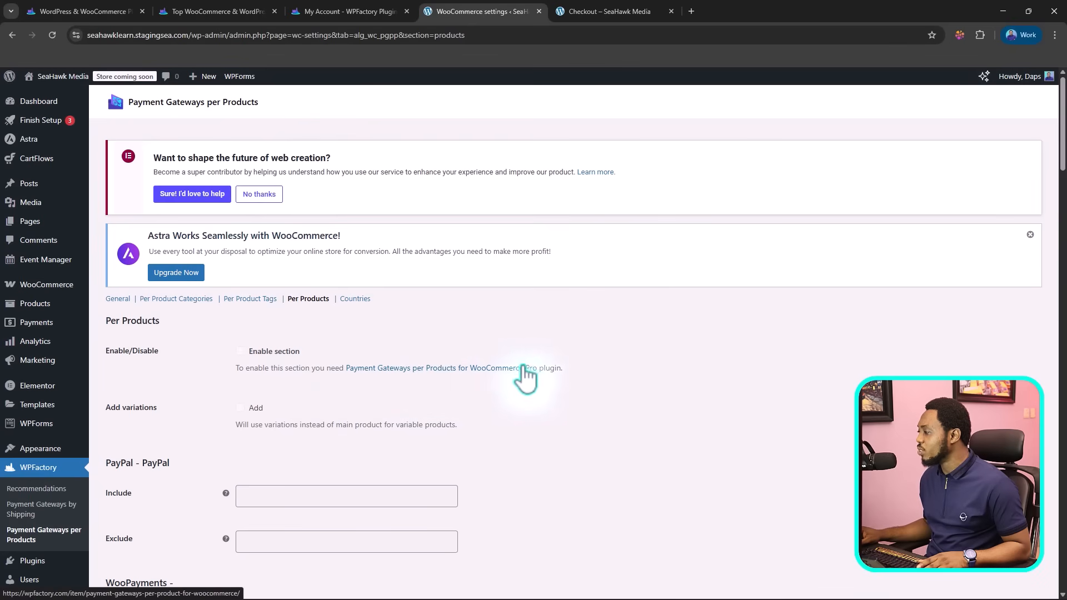
left_click(361, 300)
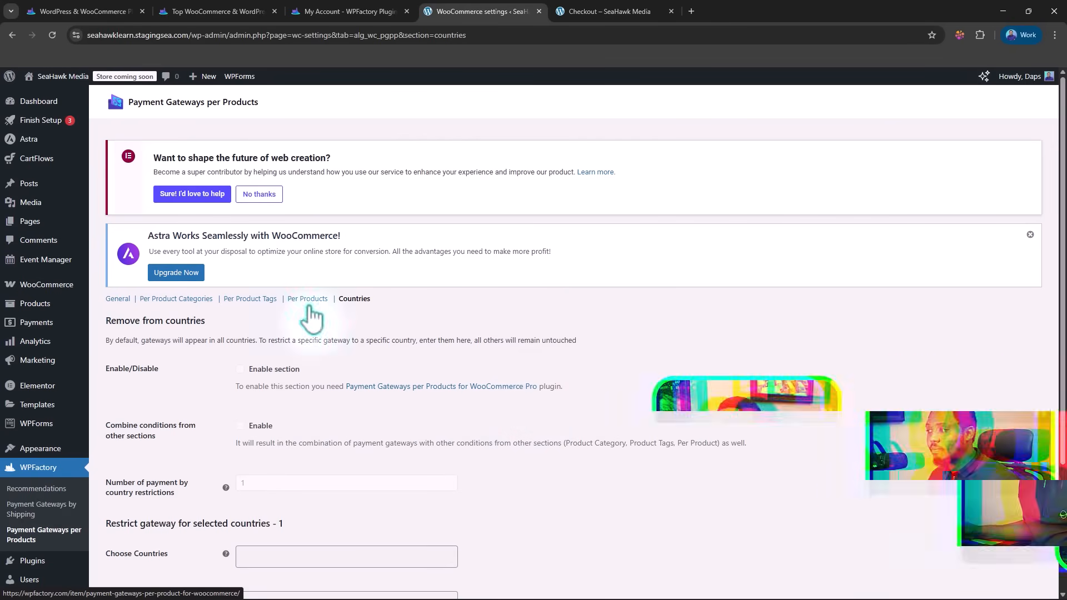
Step: Switch to the WPFactory homepage and examine its plugin count and the featured plugin collections
left_click(64, 13)
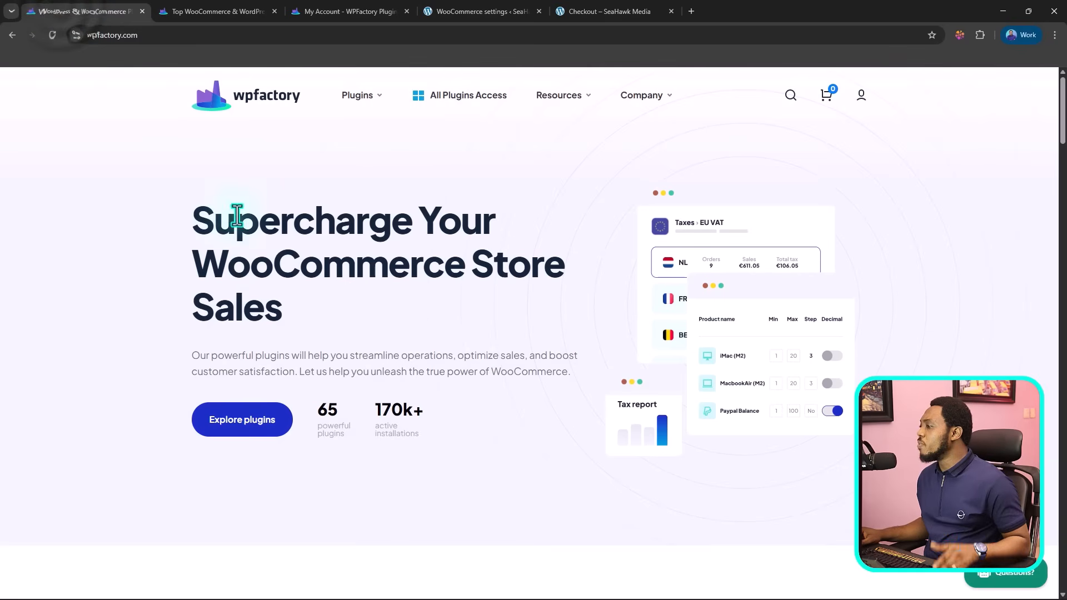
scroll(244, 223, "down", 2)
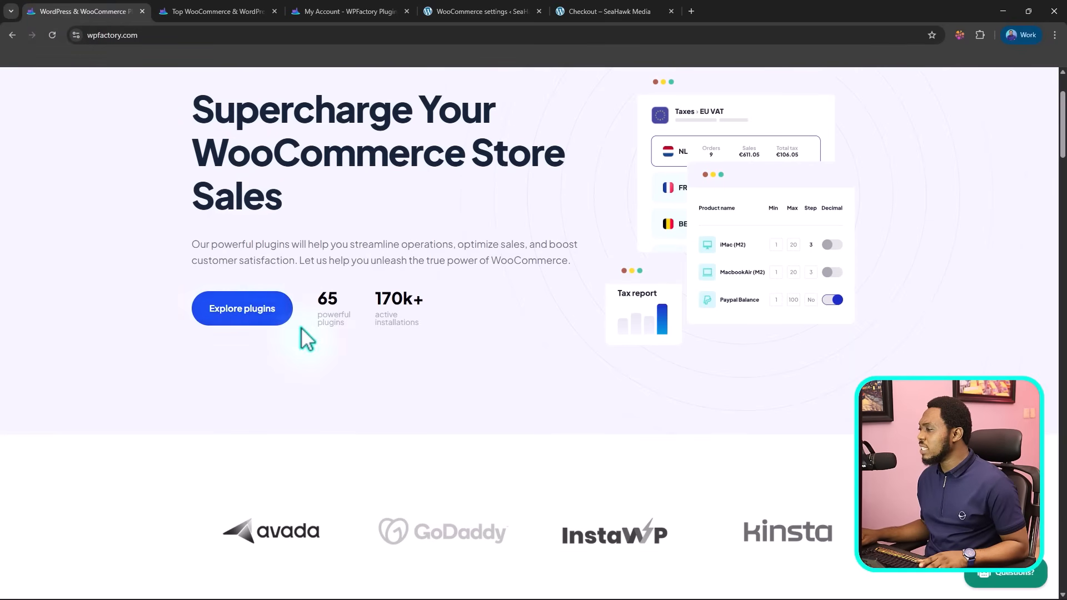
left_click_drag(315, 303, 350, 327)
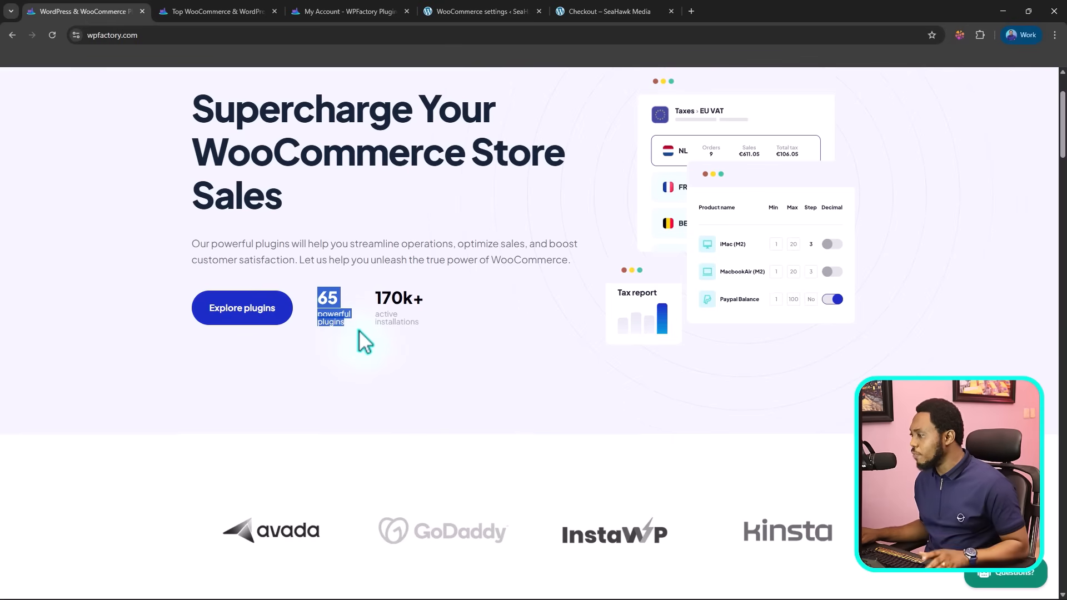
scroll(358, 338, "down", 15)
scroll(361, 336, "down", 6)
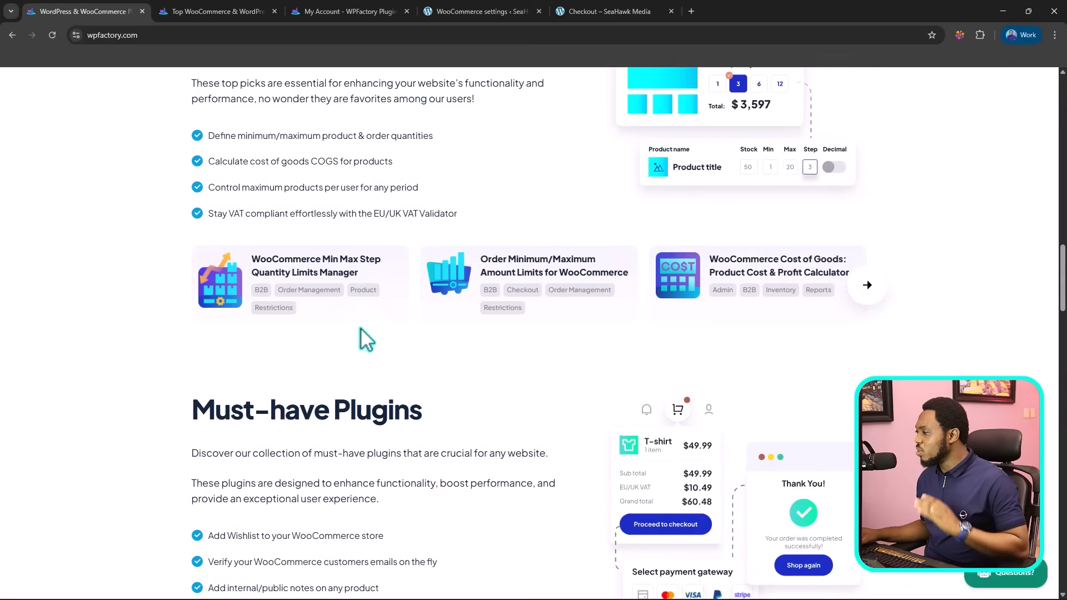
scroll(361, 336, "down", 6)
scroll(361, 333, "down", 5)
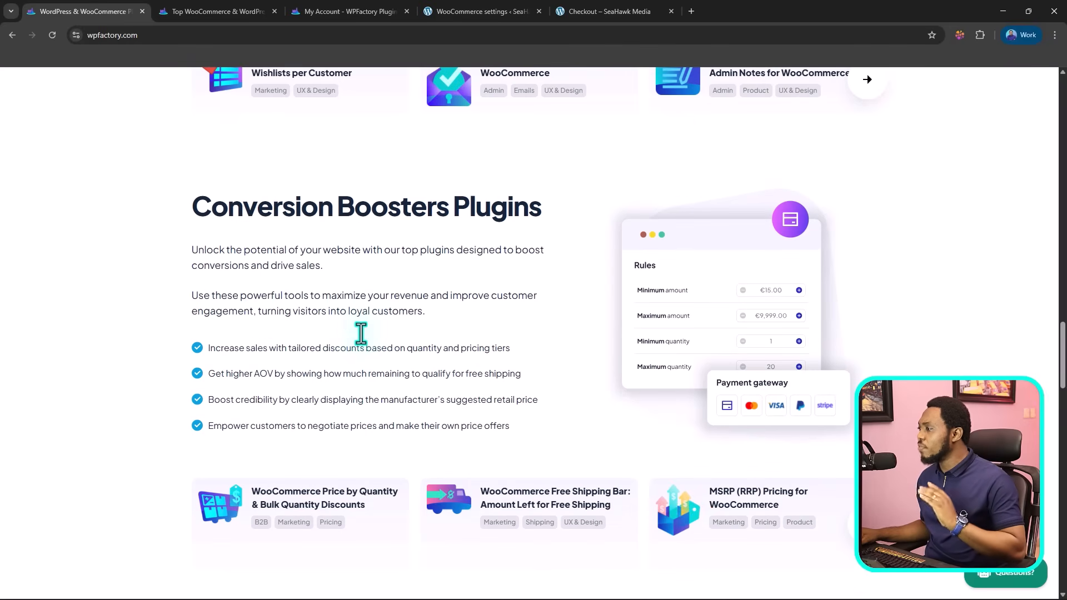
Step: Switch to WPFactory's Top WooCommerce & WordPress Plugins catalogue and examine its result count and the plugins listed on page 3
left_click(206, 10)
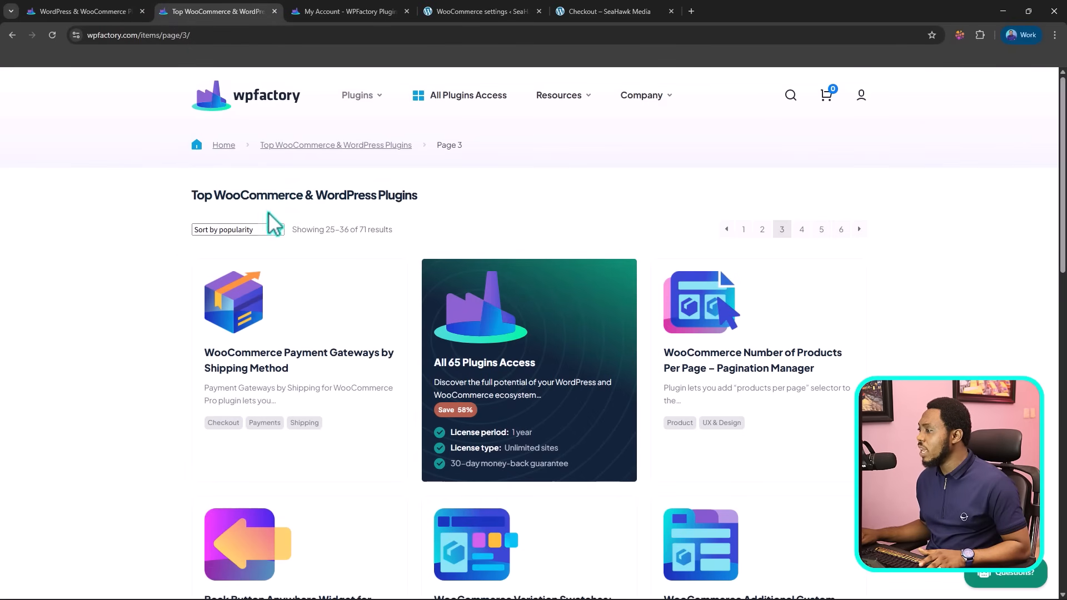
left_click_drag(361, 227, 404, 229)
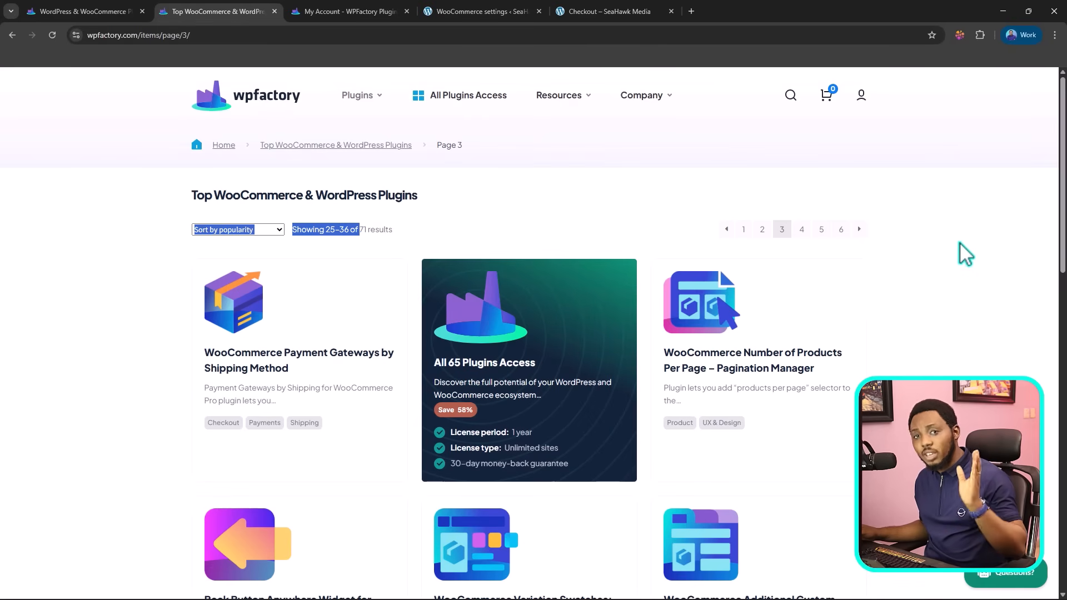
scroll(960, 248, "down", 20)
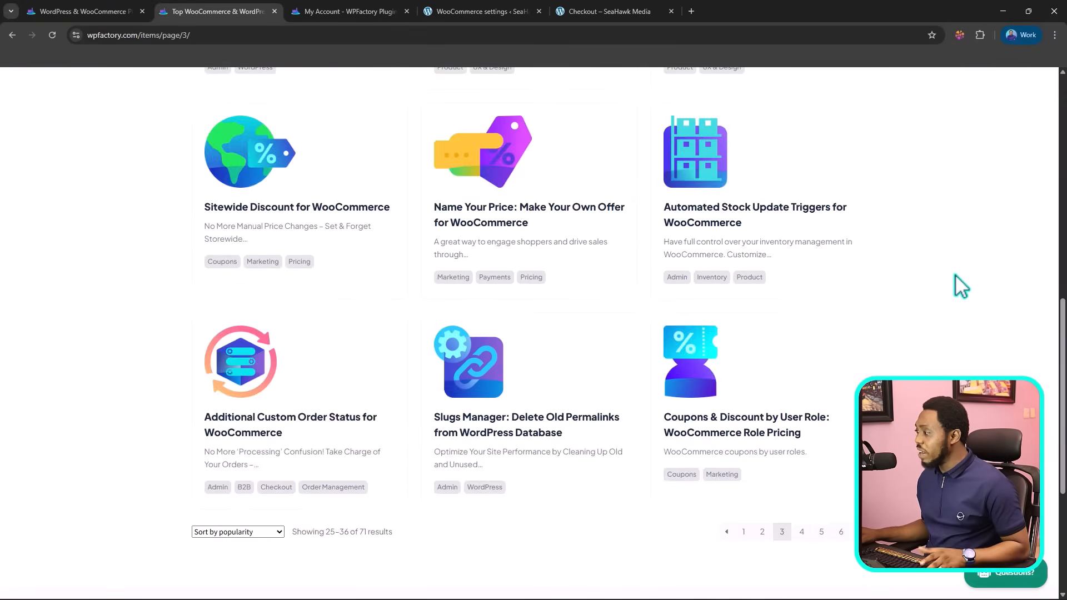
scroll(955, 275, "up", 2)
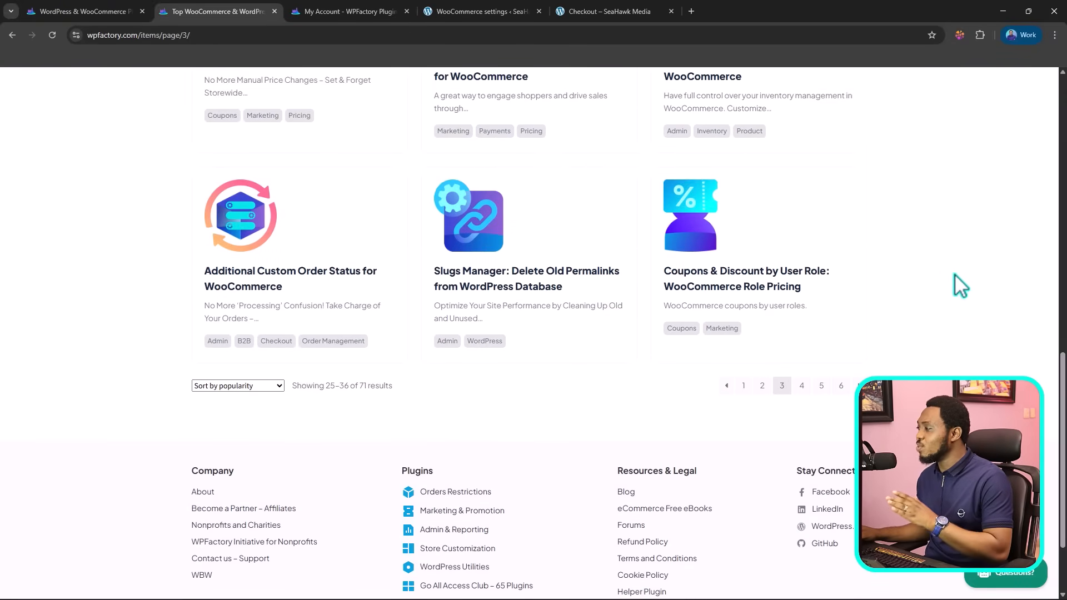
scroll(960, 287, "up", 15)
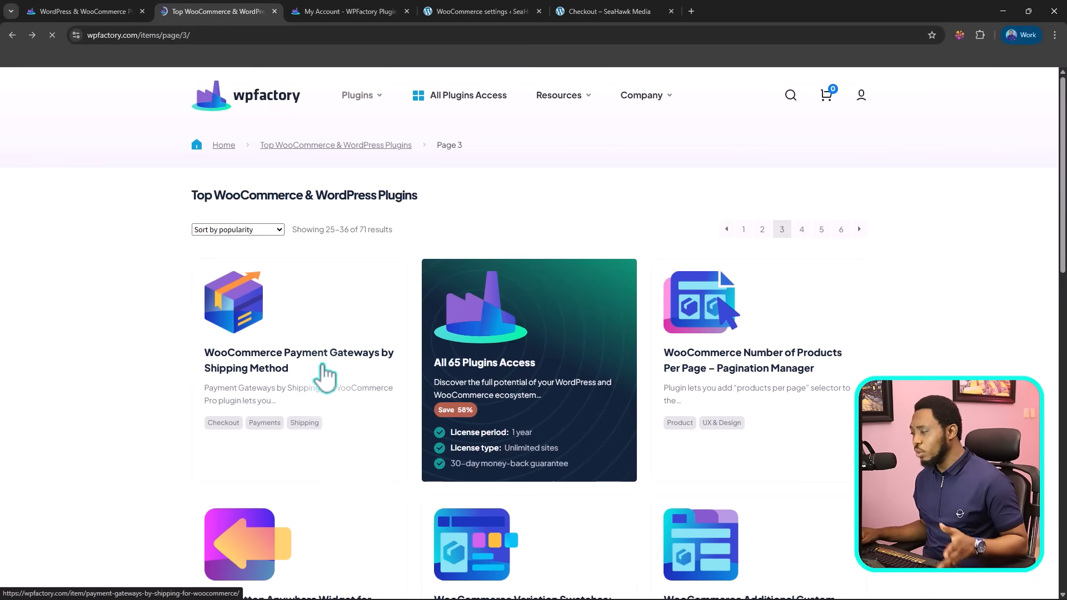
Step: Open the WooCommerce Payment Gateways by Shipping Method product page in a new tab and compare the single plugin and 4 plugins bundle licence options
right_click(281, 356)
left_click(317, 364)
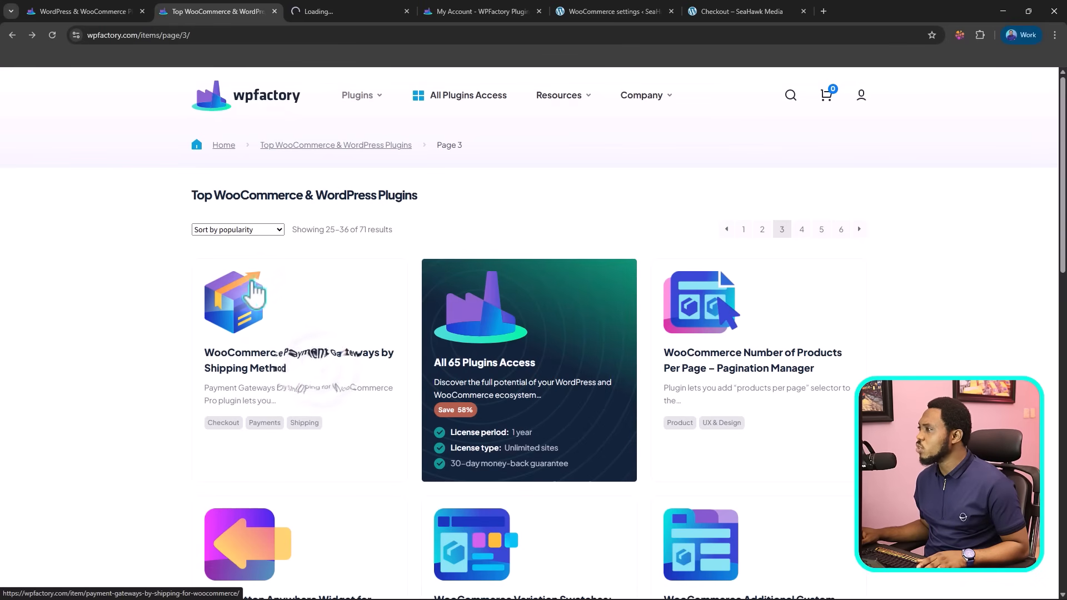
key("ctrl+Tab")
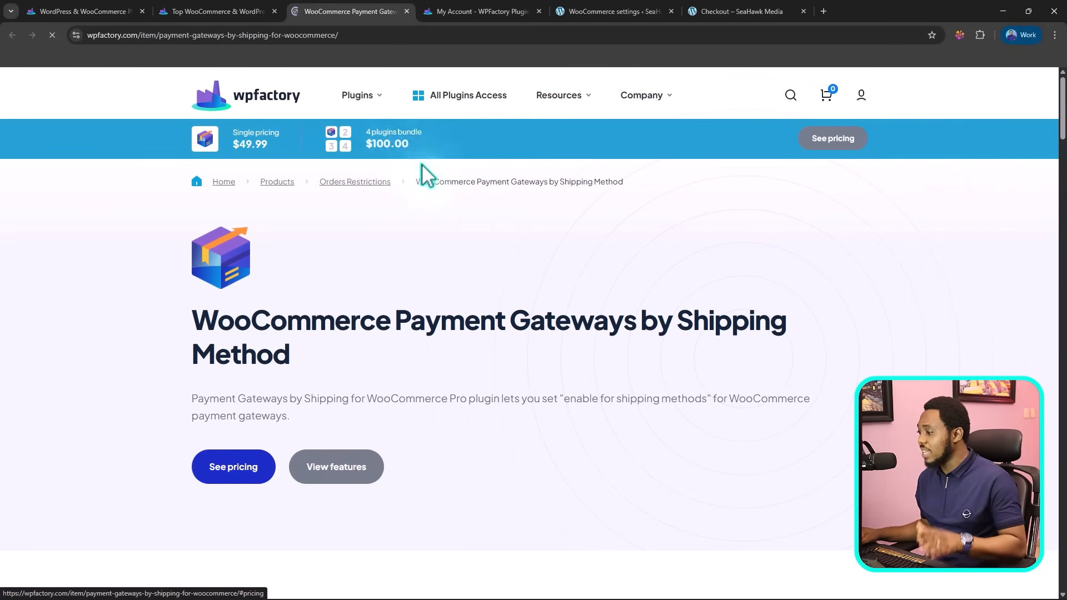
left_click(248, 461)
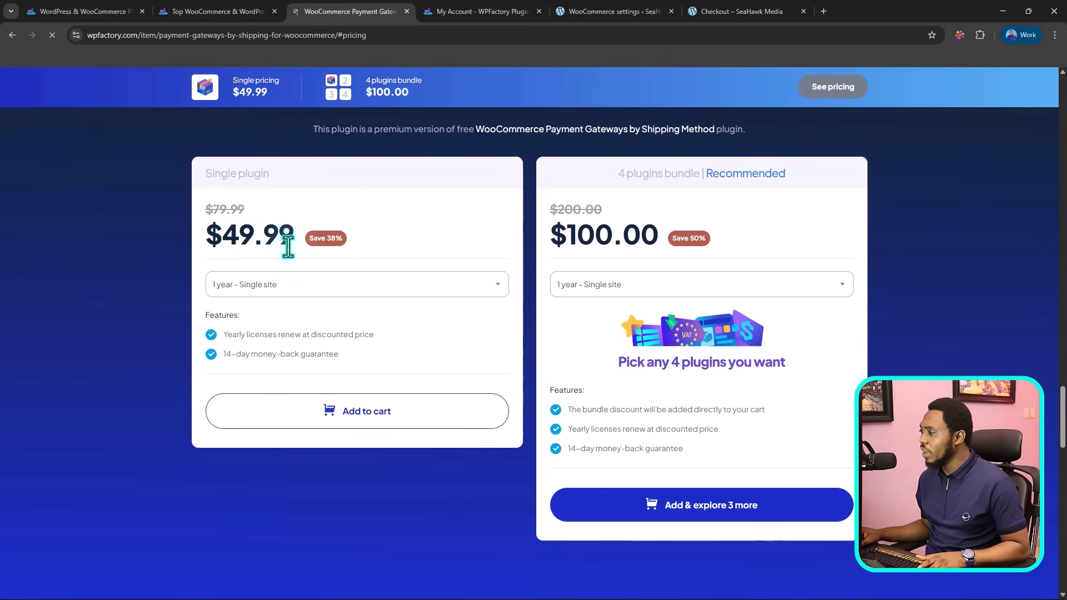
left_click(300, 292)
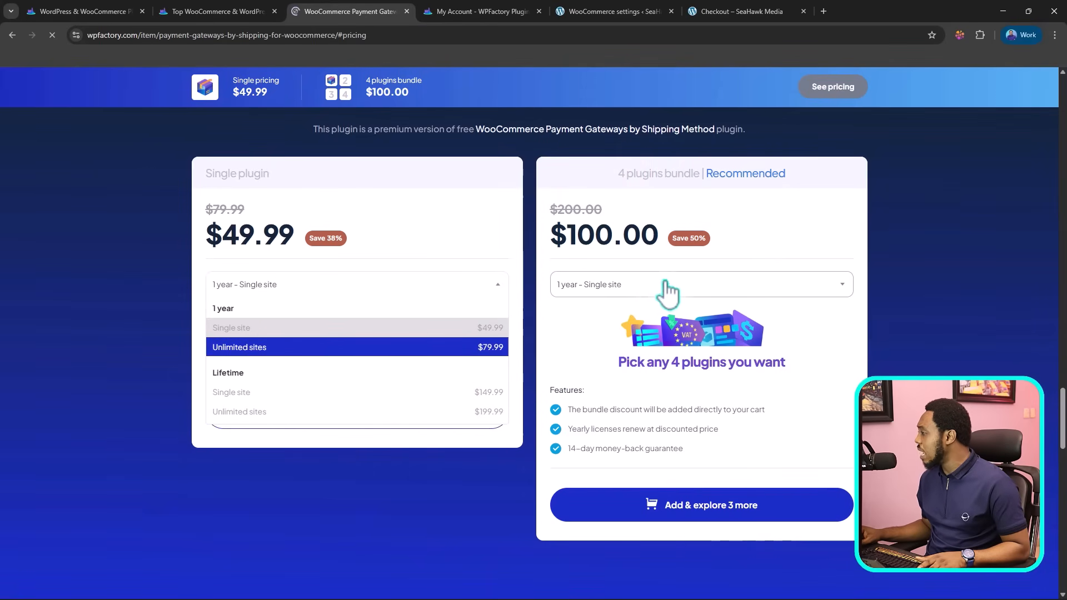
left_click(744, 297)
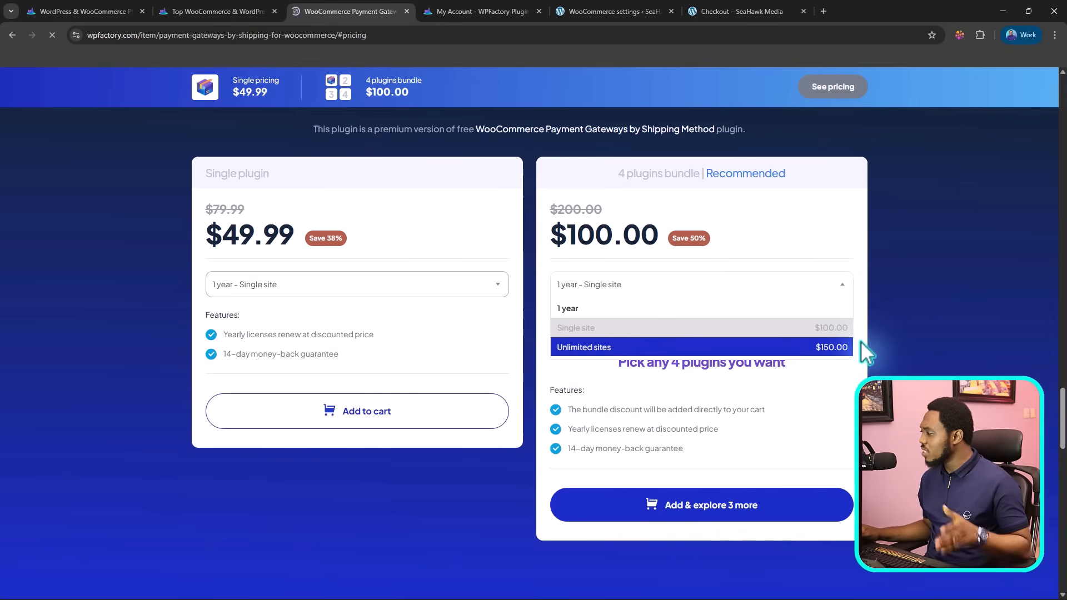
Step: Look back over the version details and feature sections on the Payment Gateways by Shipping Method product page
scroll(861, 341, "up", 7)
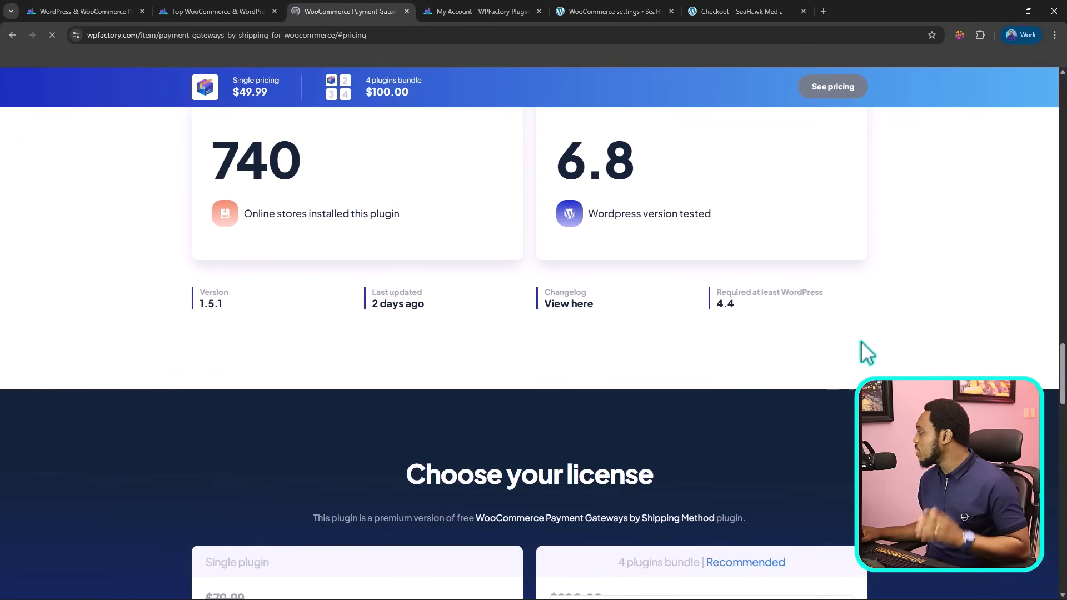
middle_click(1058, 382)
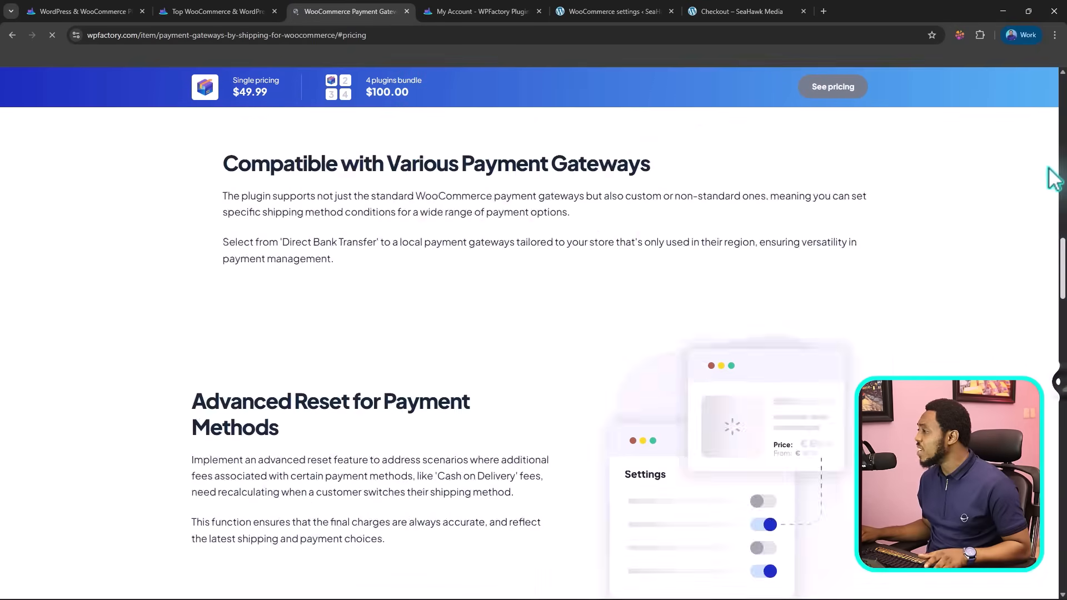
scroll(1049, 169, "up", 20)
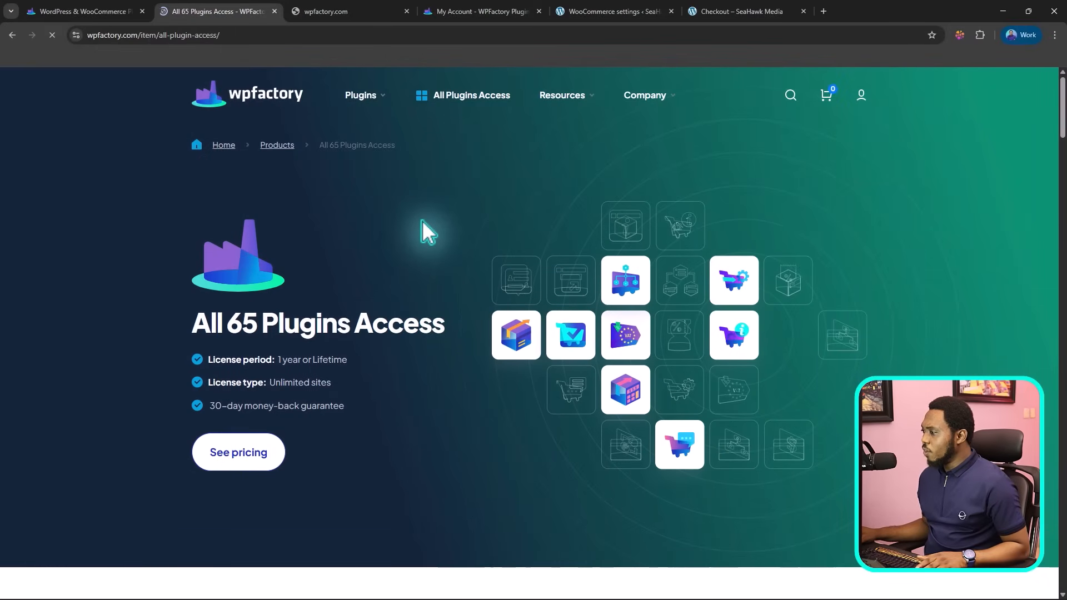
Step: Go to the licence pricing on the All 65 Plugins Access page and choose the Lifetime - Unlimited sites option
scroll(422, 220, "down", 5)
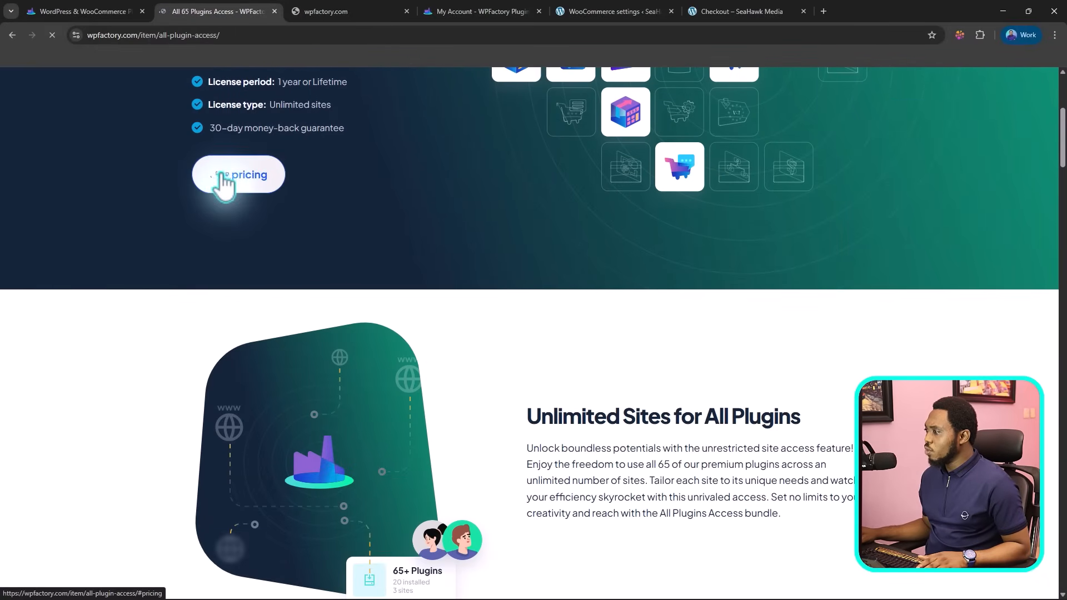
left_click(221, 176)
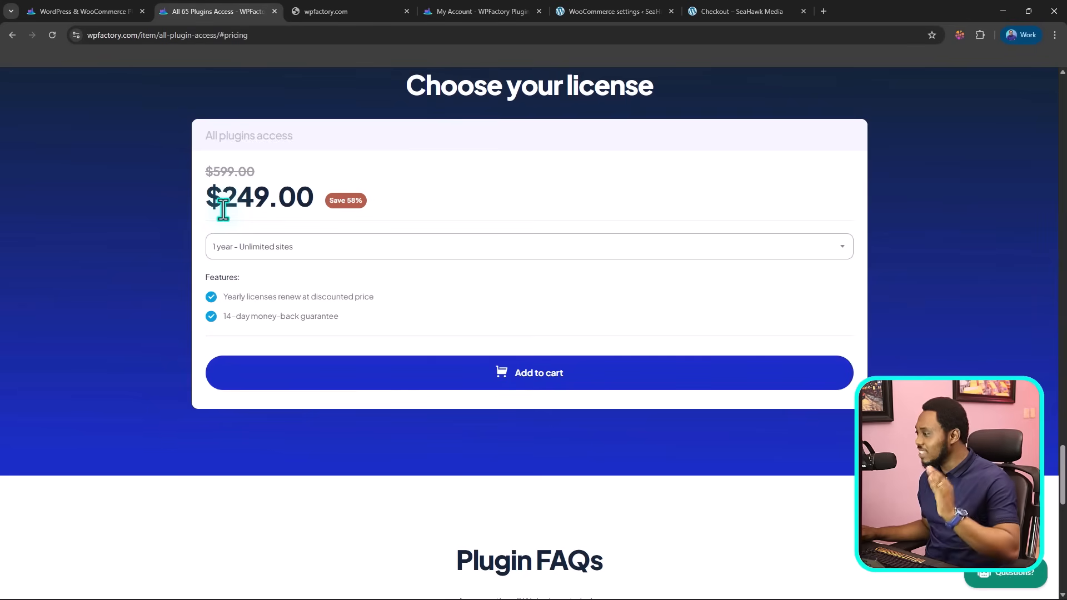
left_click(283, 252)
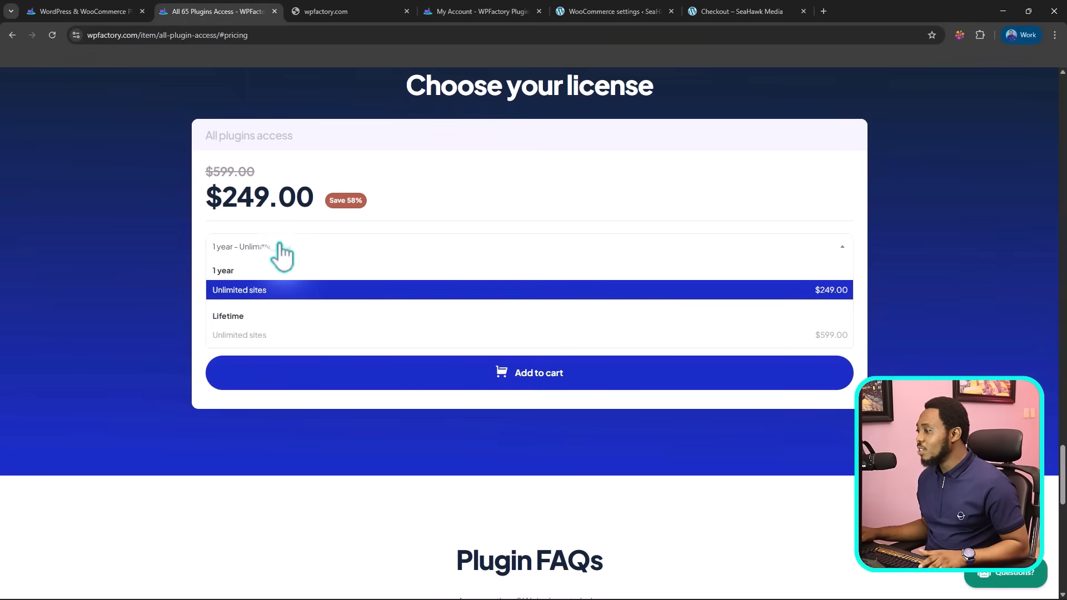
left_click(244, 336)
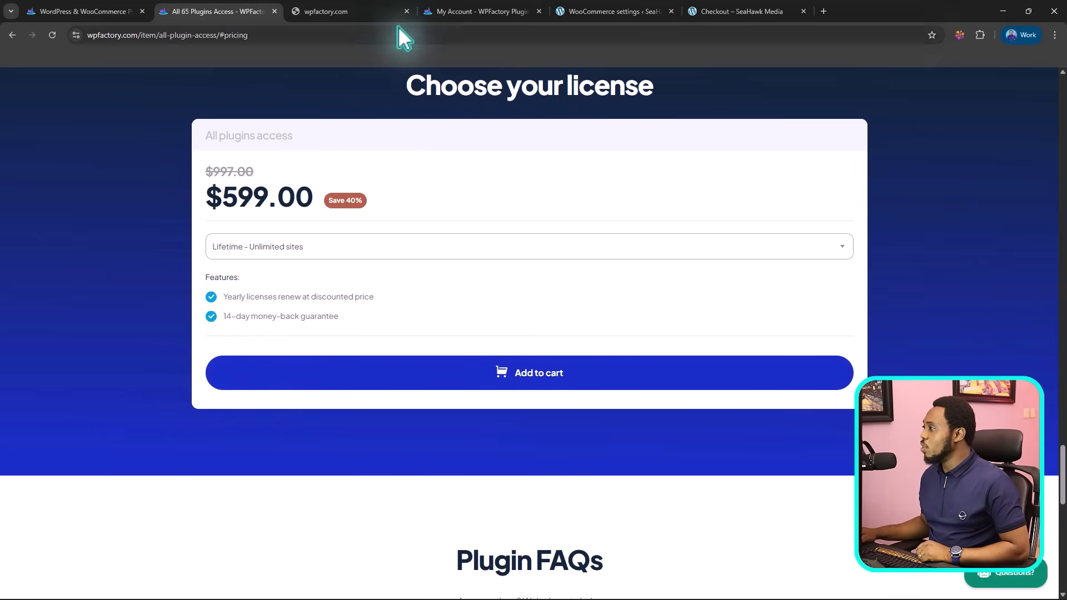
Step: Switch to the WPFactory account's Downloads page and look through the premium plugin zip files, including the payment gateway ones
left_click(465, 12)
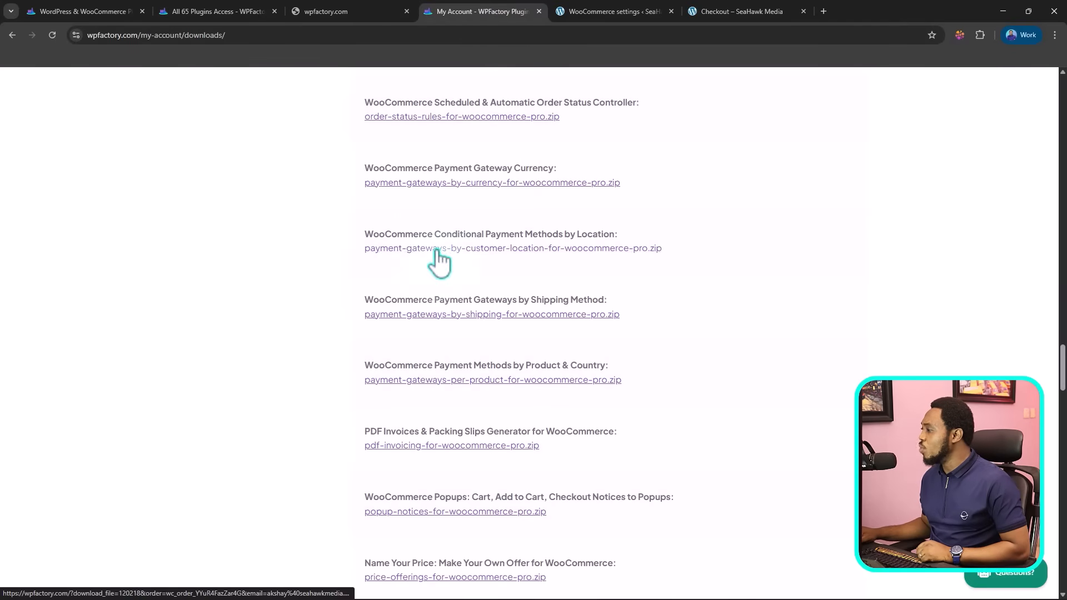
scroll(338, 275, "up", 6)
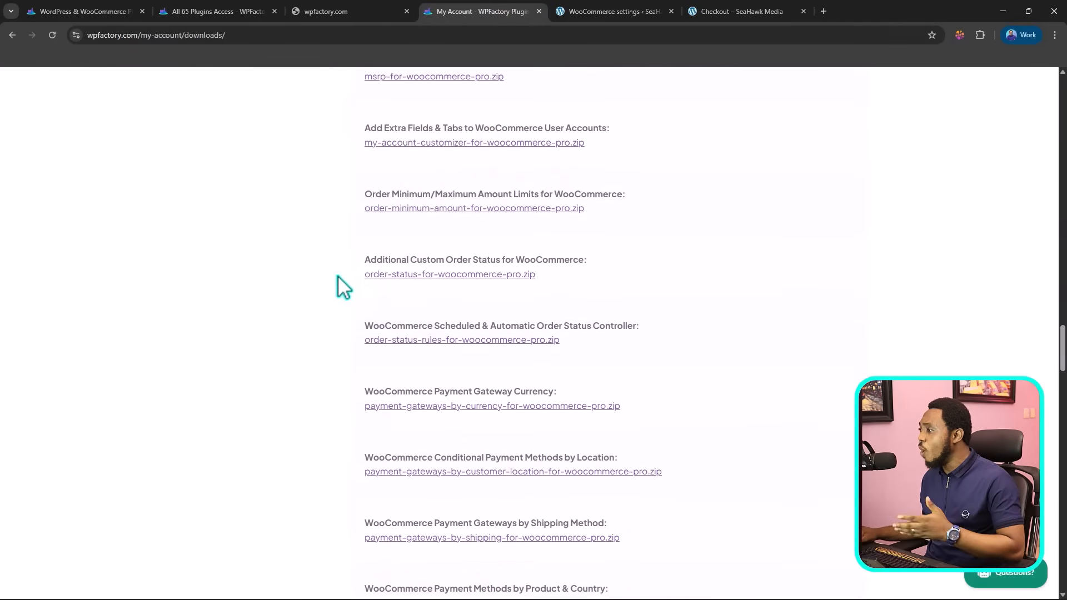
scroll(337, 278, "down", 5)
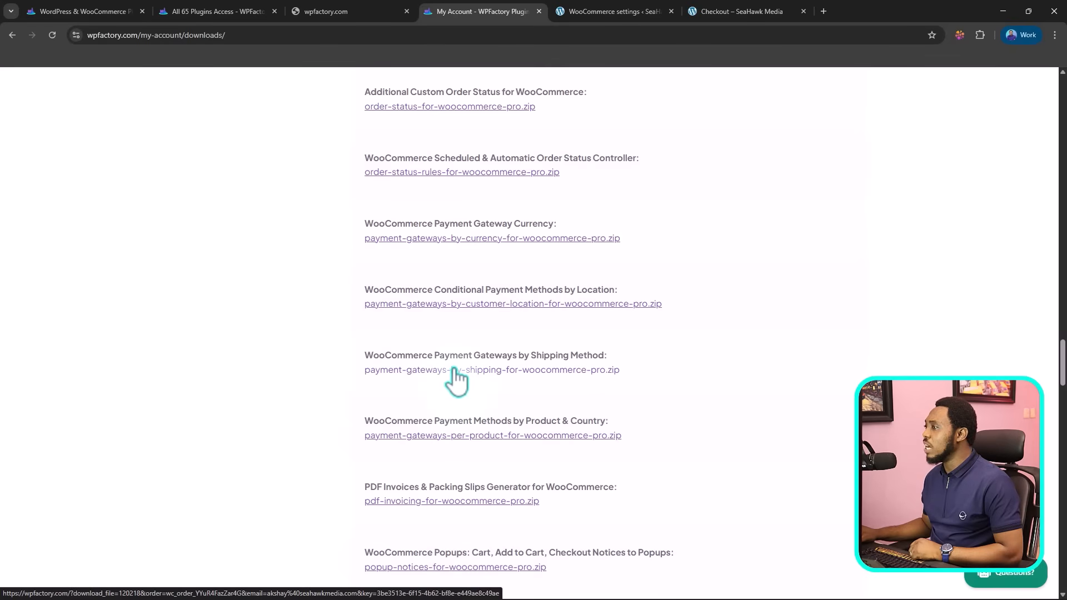
scroll(450, 373, "up", 10)
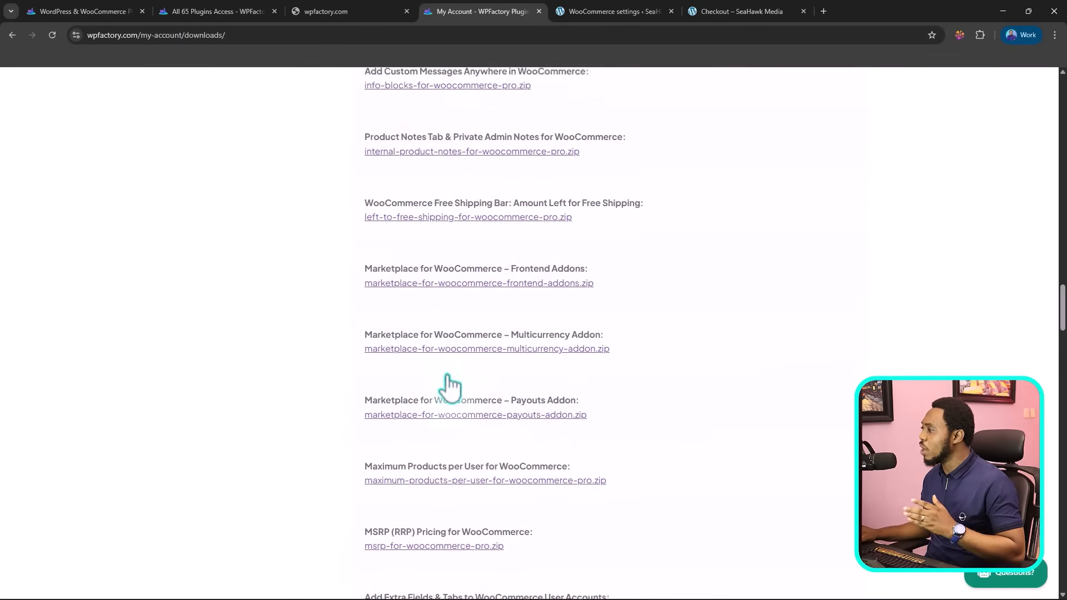
scroll(444, 381, "up", 20)
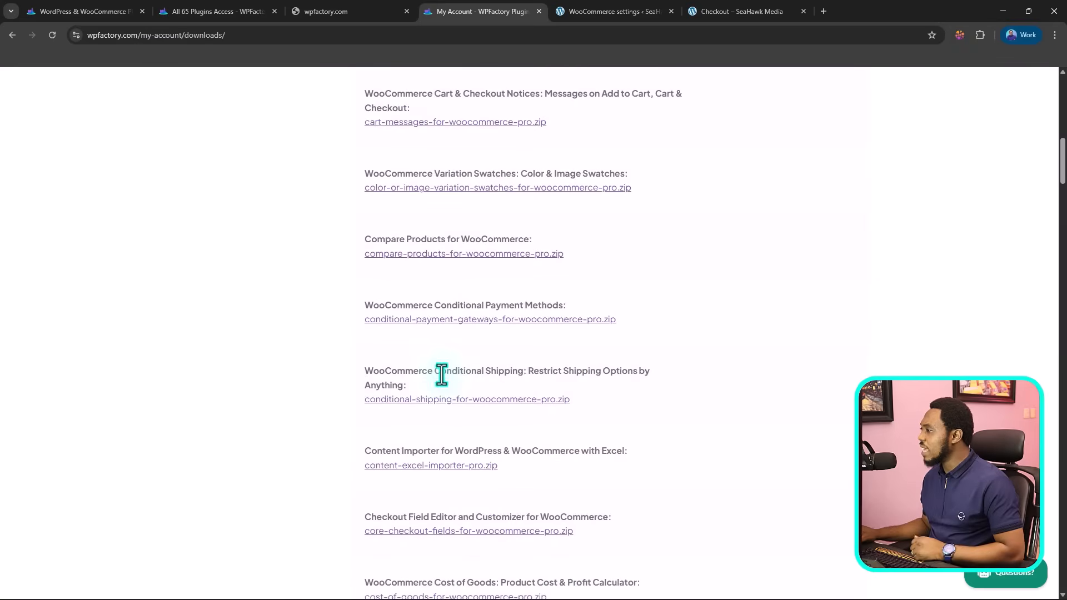
scroll(441, 375, "up", 11)
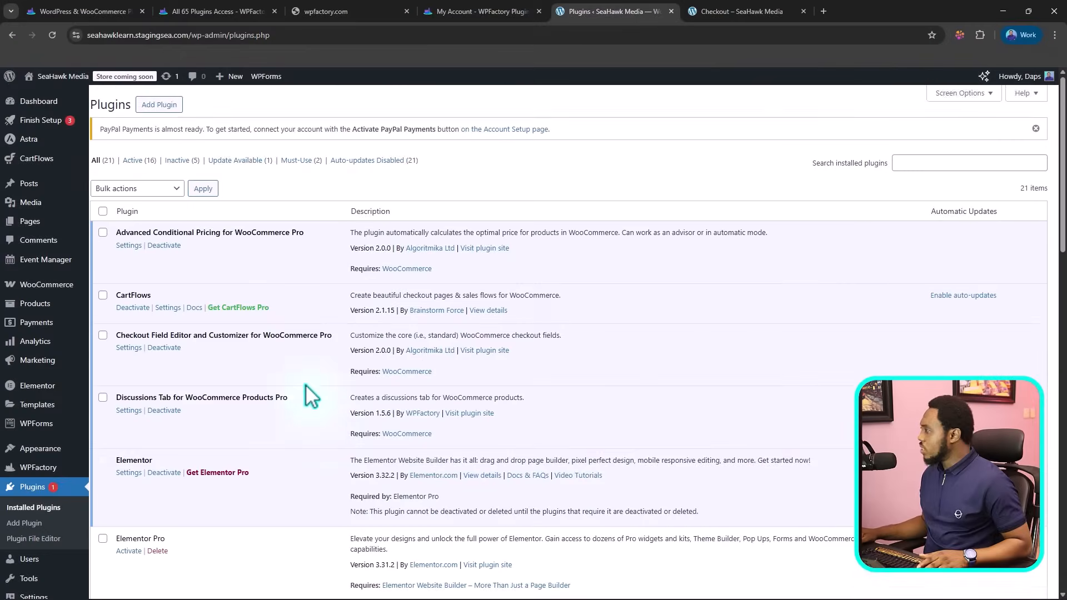
Step: Bulk-activate the Pro versions of Payment Gateway Currency, Payment Gateways by Customer Location, Payment Gateways by Shipping and Payment Methods by Product & Country in WordPress
scroll(316, 402, "down", 4)
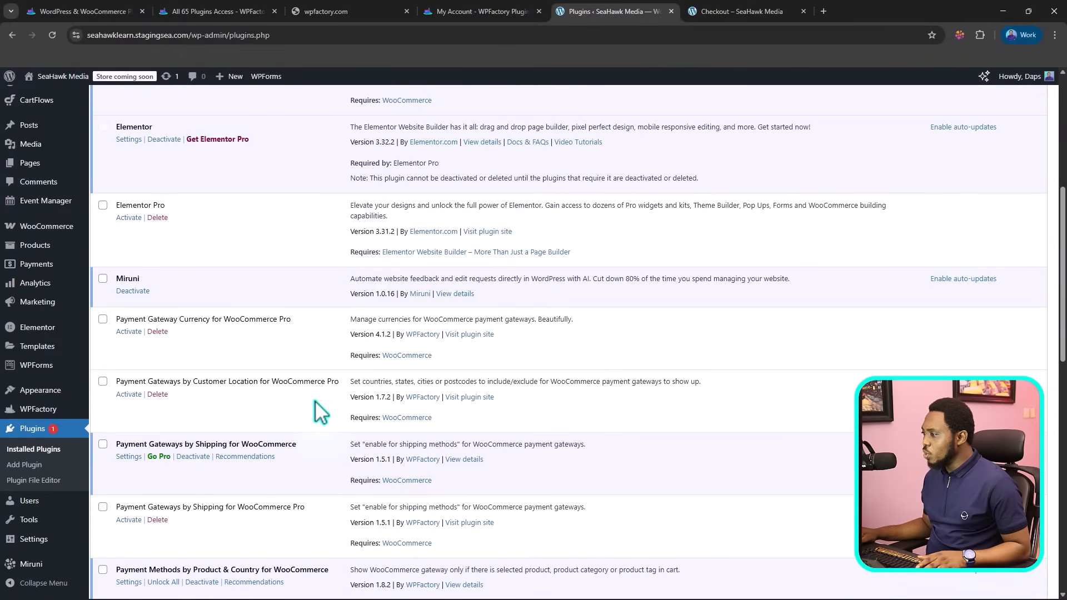
scroll(315, 402, "down", 2)
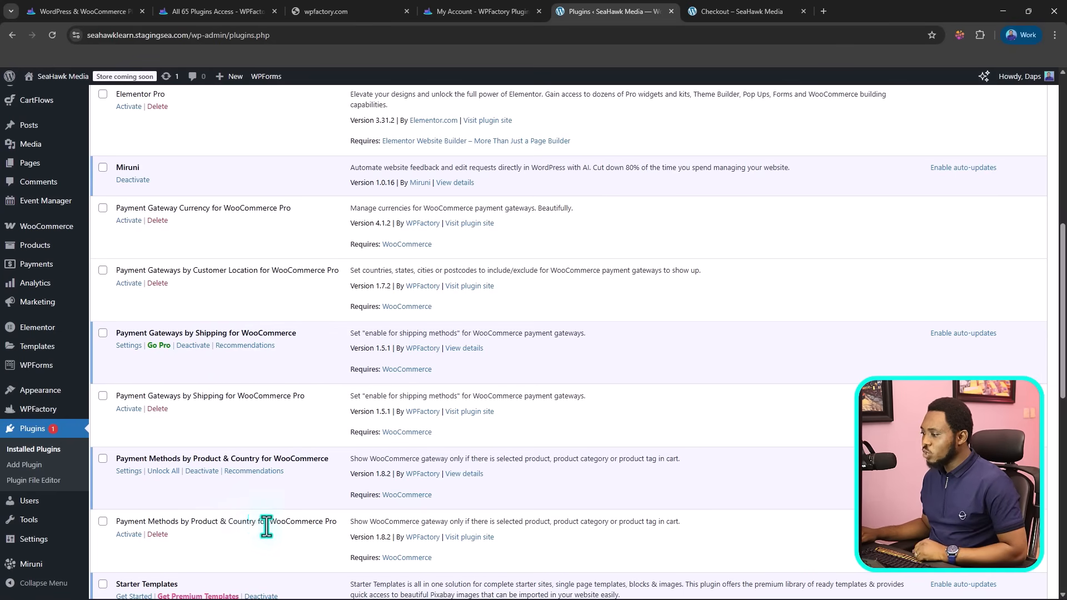
left_click(103, 521)
left_click(103, 395)
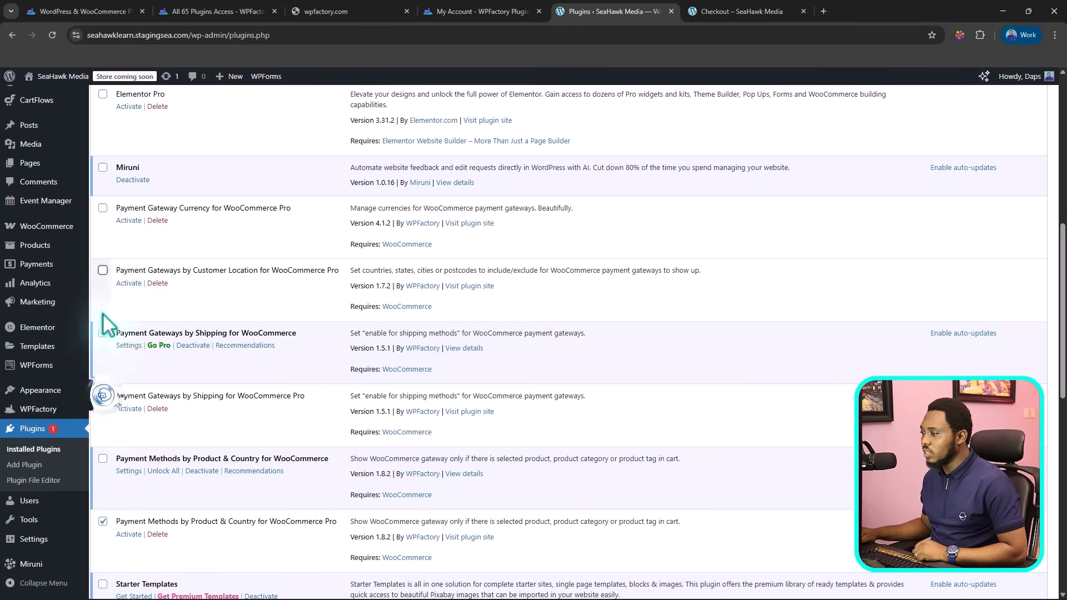
left_click(103, 270)
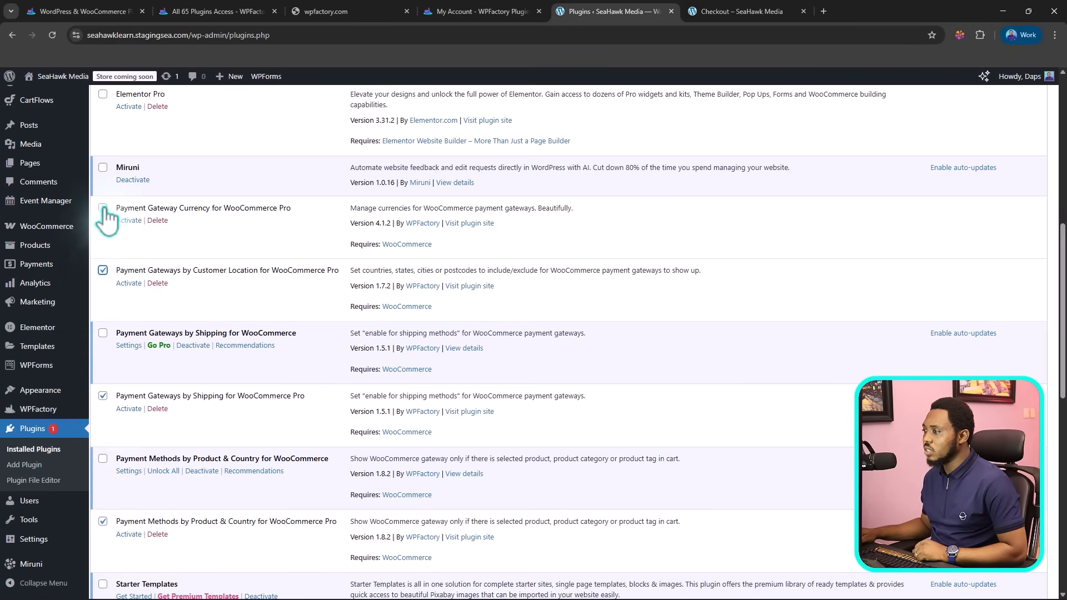
scroll(133, 210, "up", 7)
left_click(166, 132)
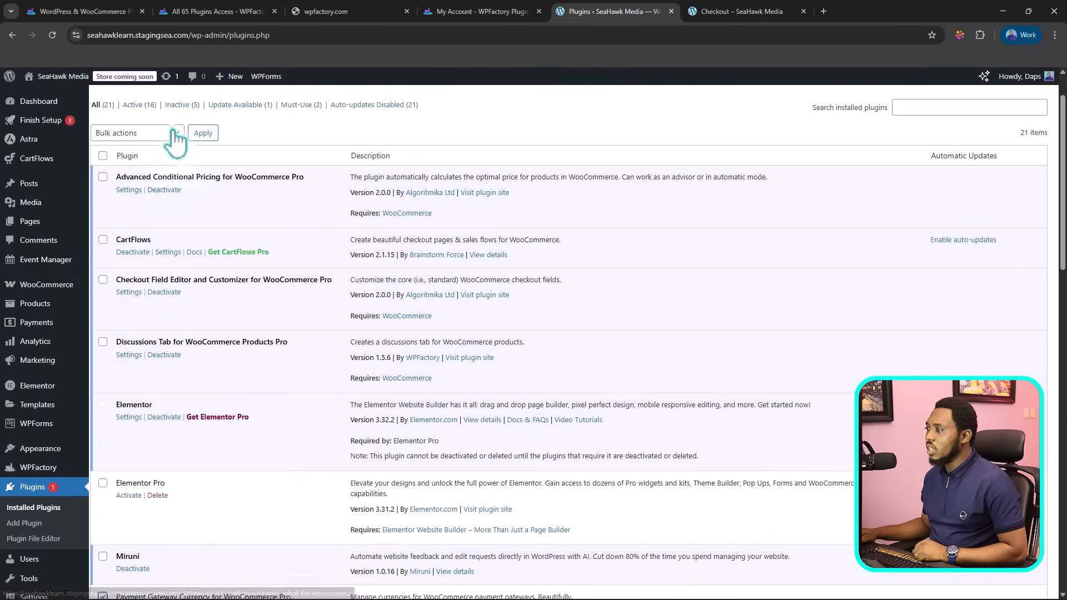
left_click(123, 163)
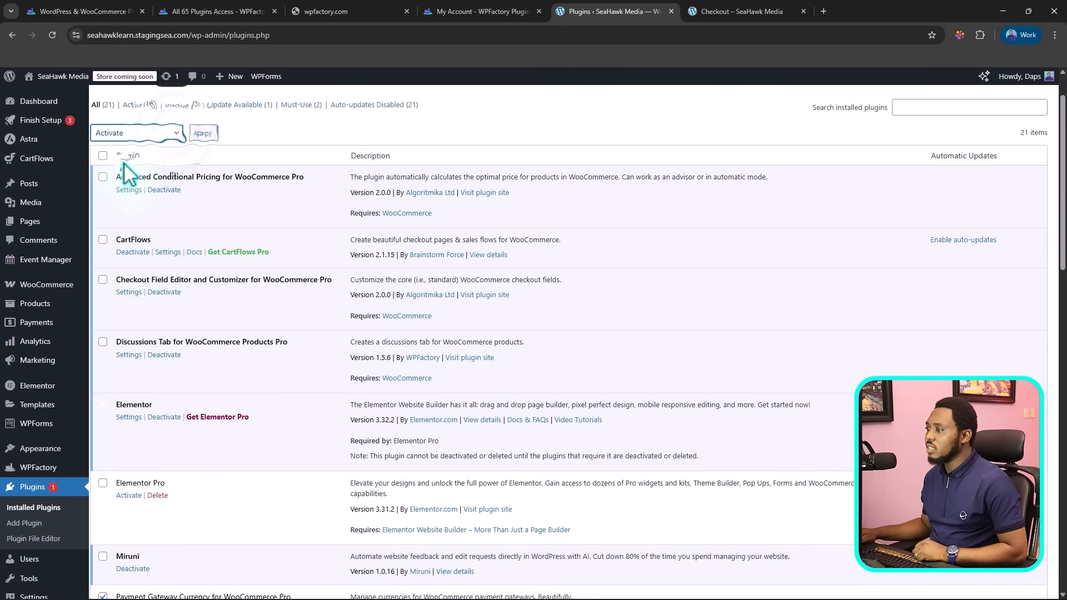
left_click(202, 135)
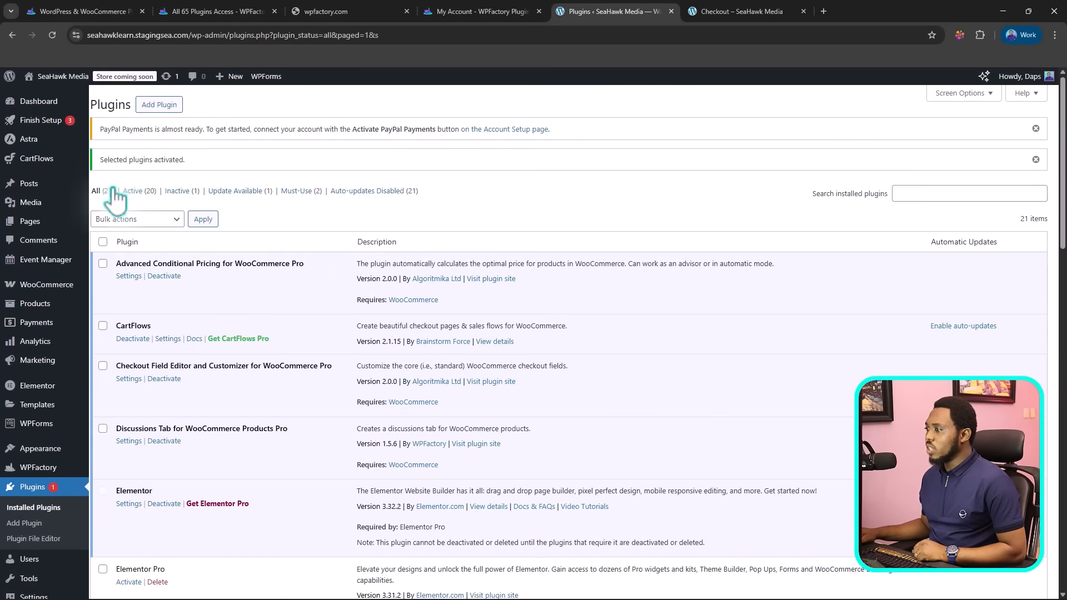
Step: Open the WPFactory Payment Gateways per Products settings and go to the Per Product Categories section
scroll(302, 275, "down", 2)
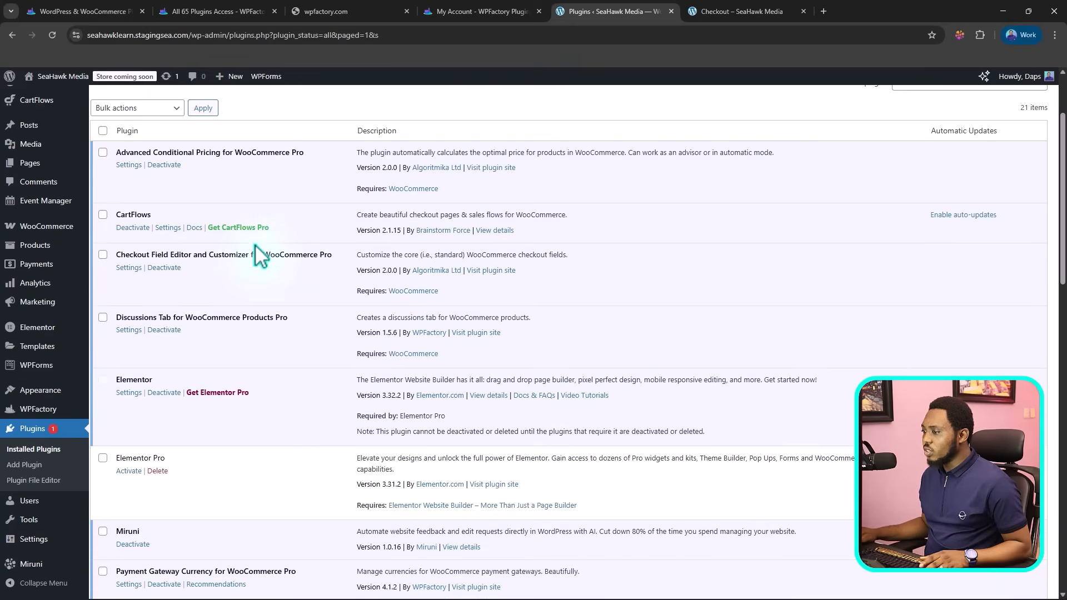
mouse_move(50, 416)
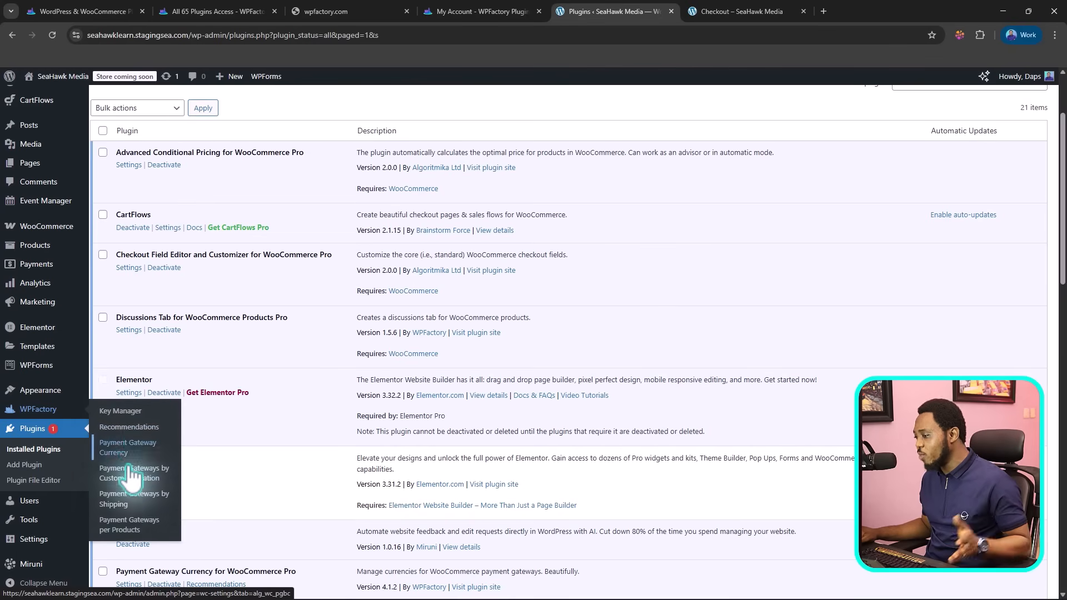
left_click(127, 532)
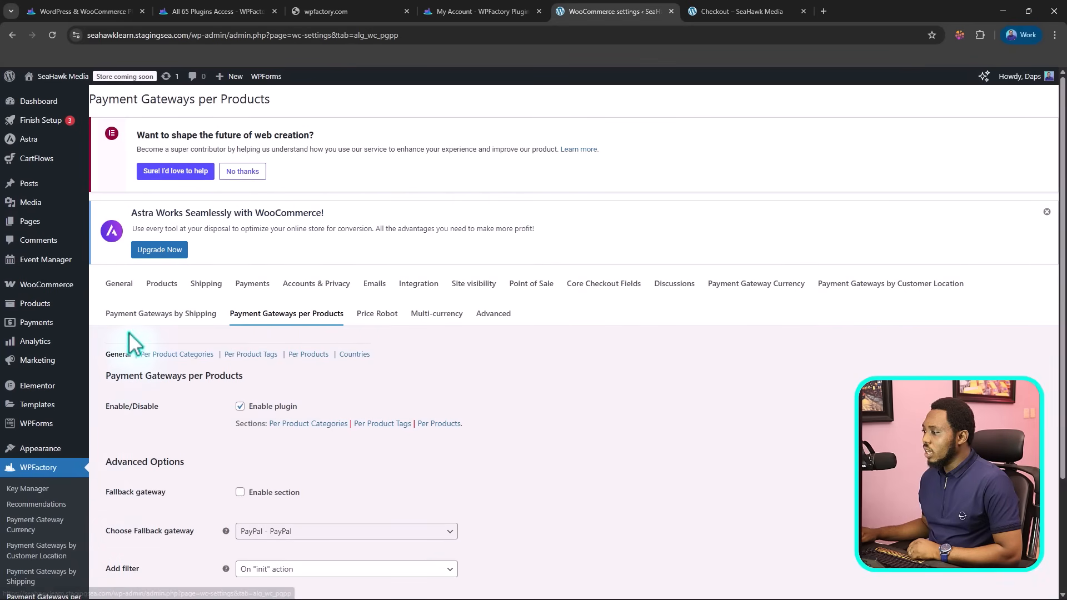
scroll(435, 400, "down", 2)
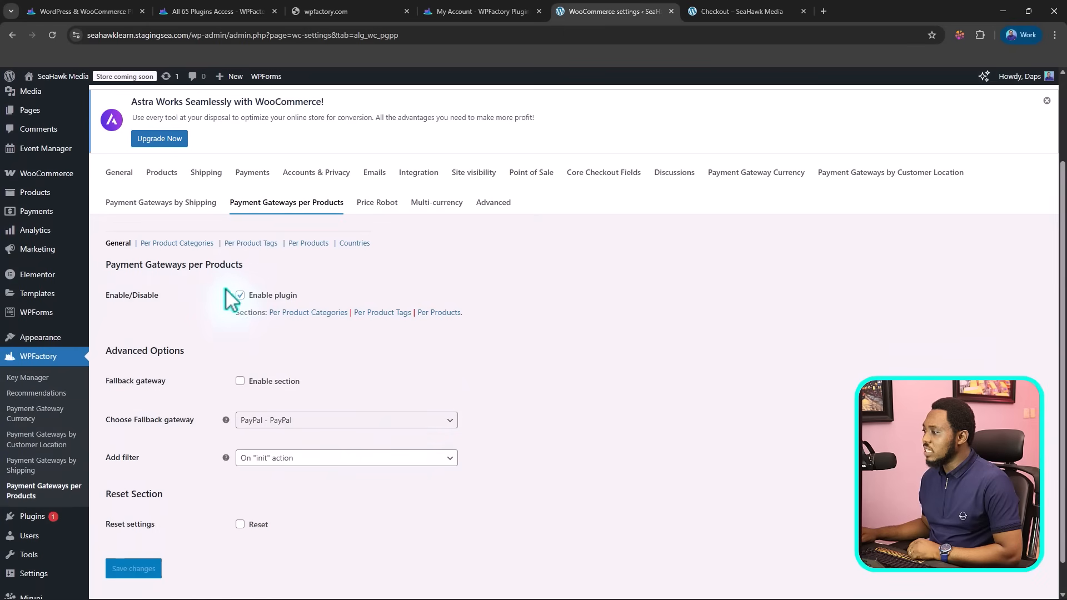
left_click(177, 244)
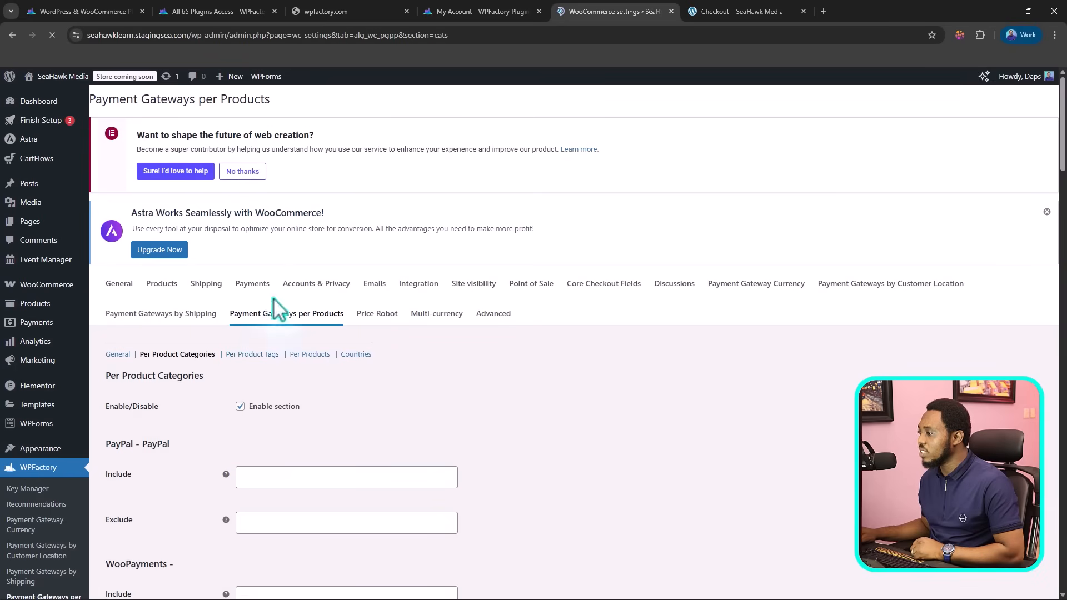
Step: Go to the Per Products section of Payment Gateways per Products and enable it, leaving Add variations off
left_click(311, 356)
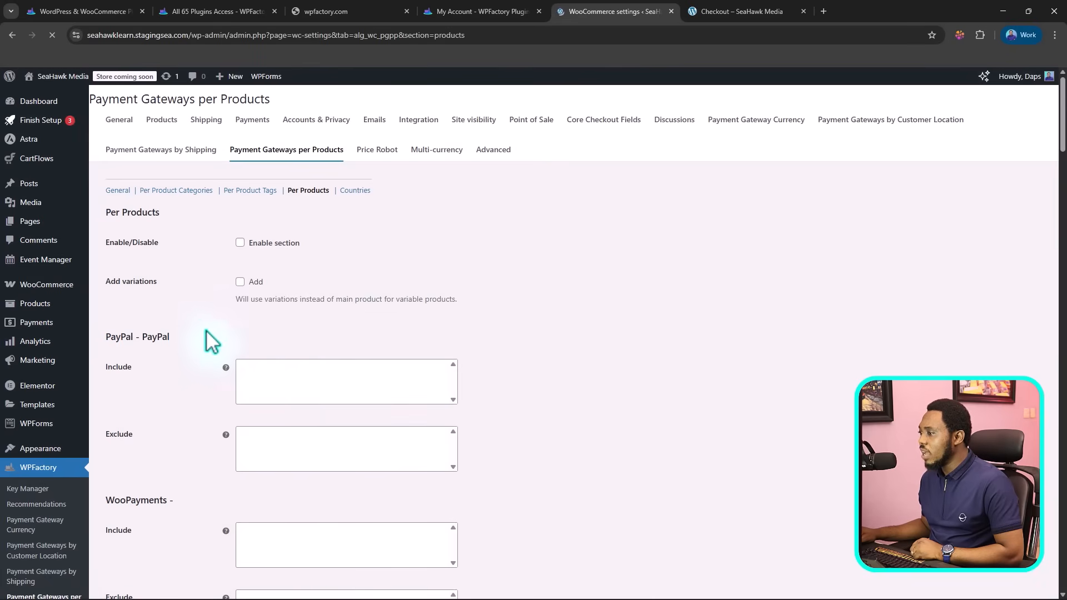
left_click(240, 243)
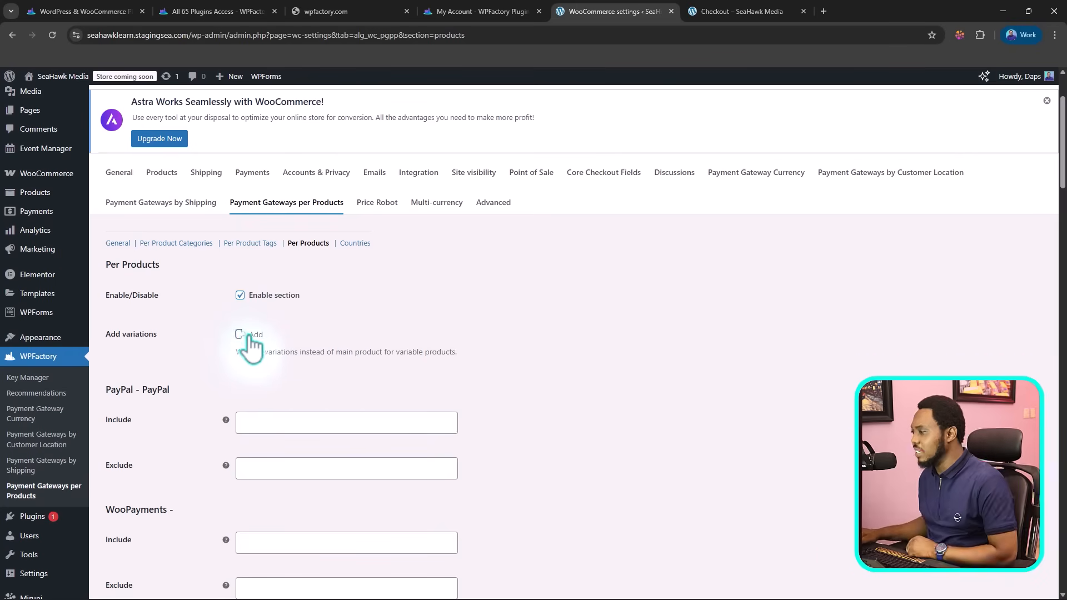
scroll(272, 333, "down", 1)
left_click(240, 279)
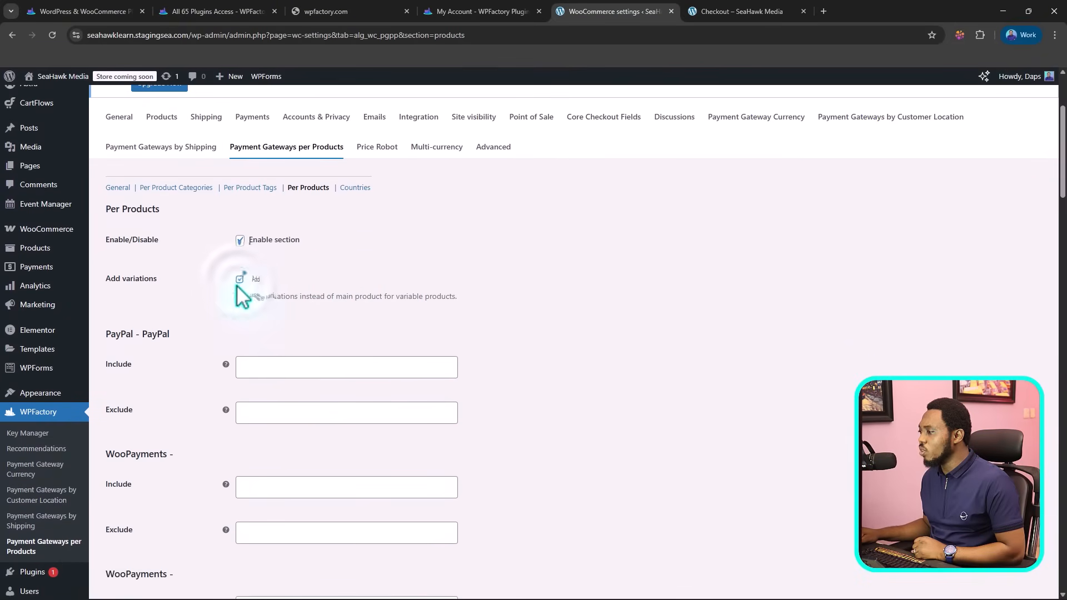
scroll(469, 317, "down", 2)
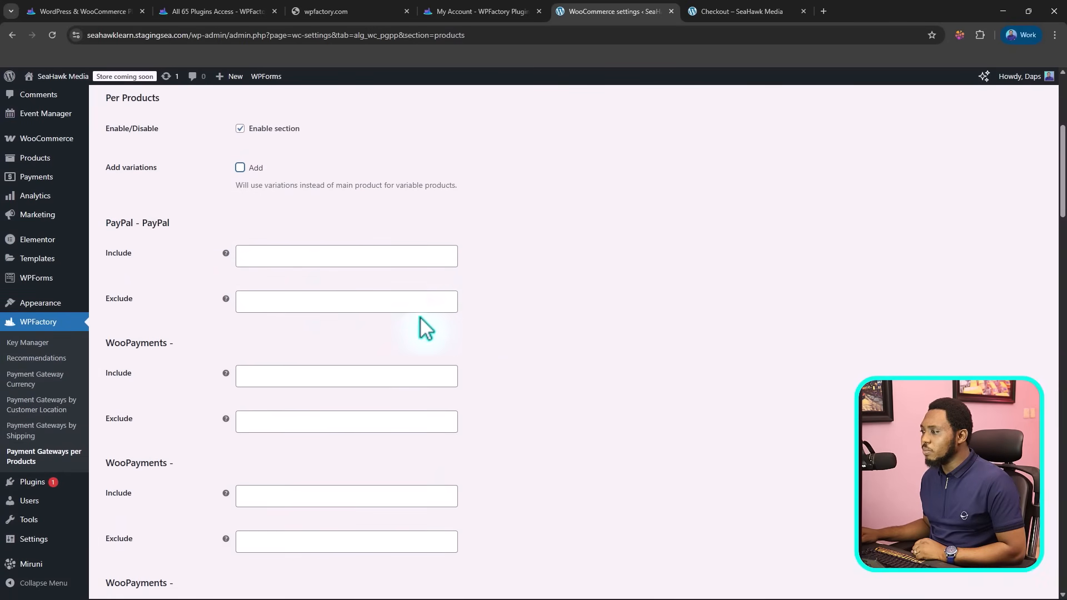
Step: Find products matching "post" and include Poster V5 (#1134) for the PayPal gateway
left_click(249, 256)
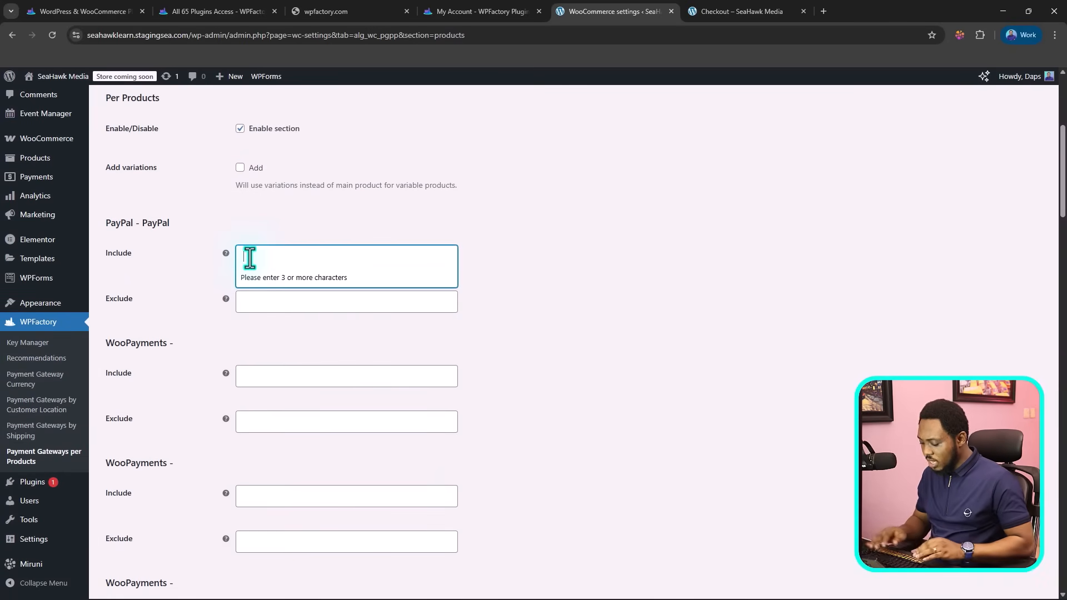
type("post")
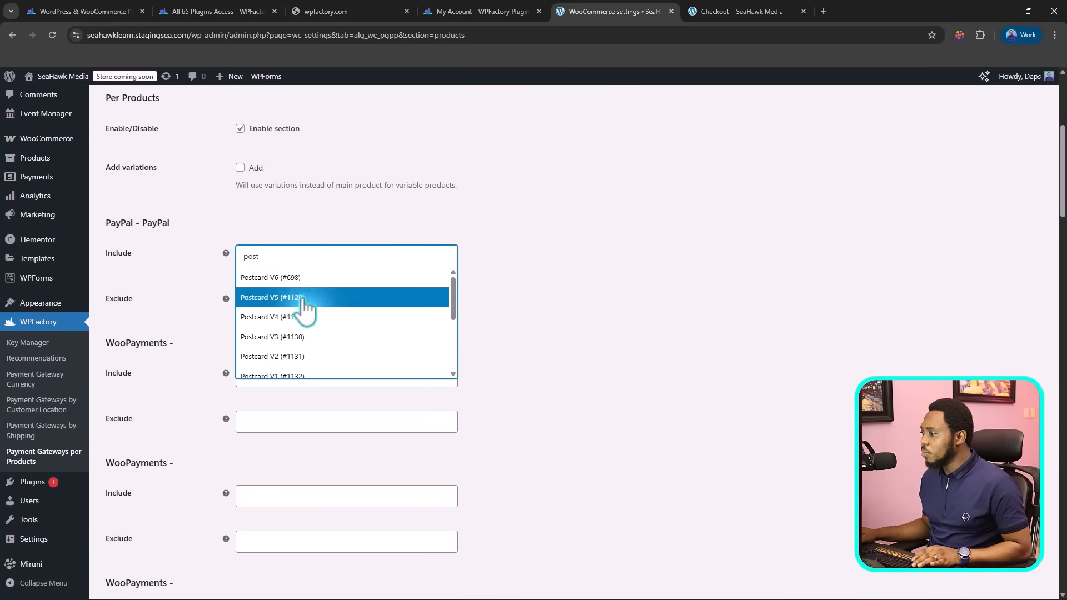
scroll(298, 311, "down", 2)
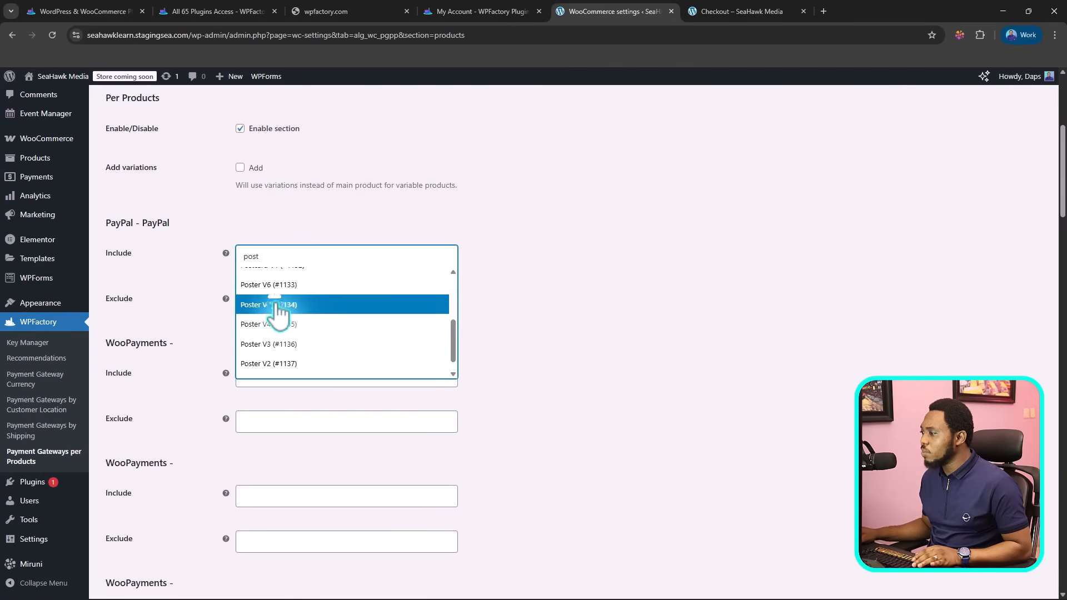
left_click(277, 307)
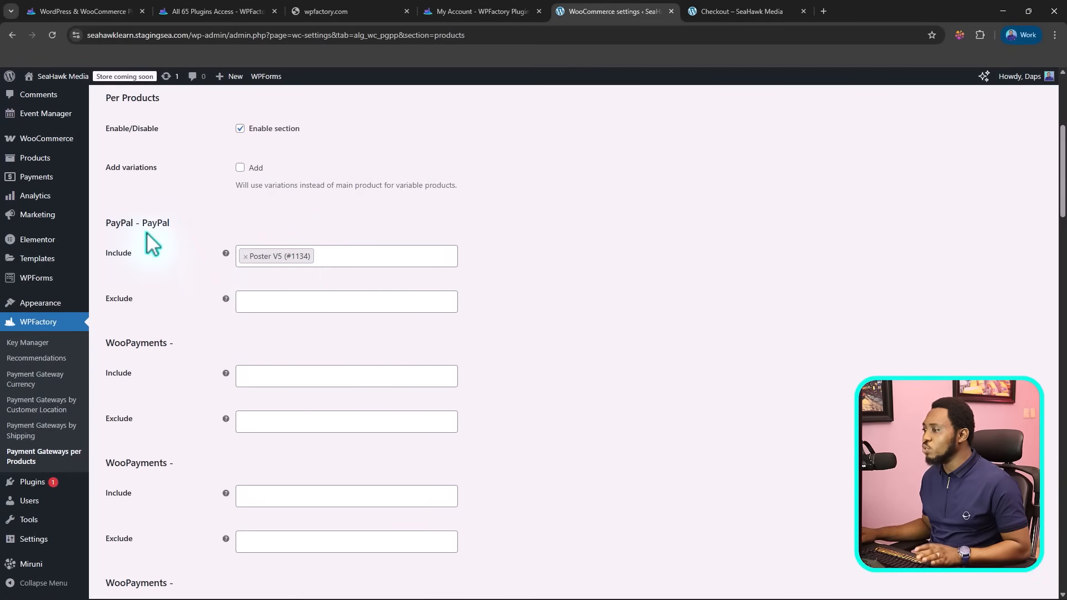
left_click(257, 305)
scroll(556, 325, "down", 1)
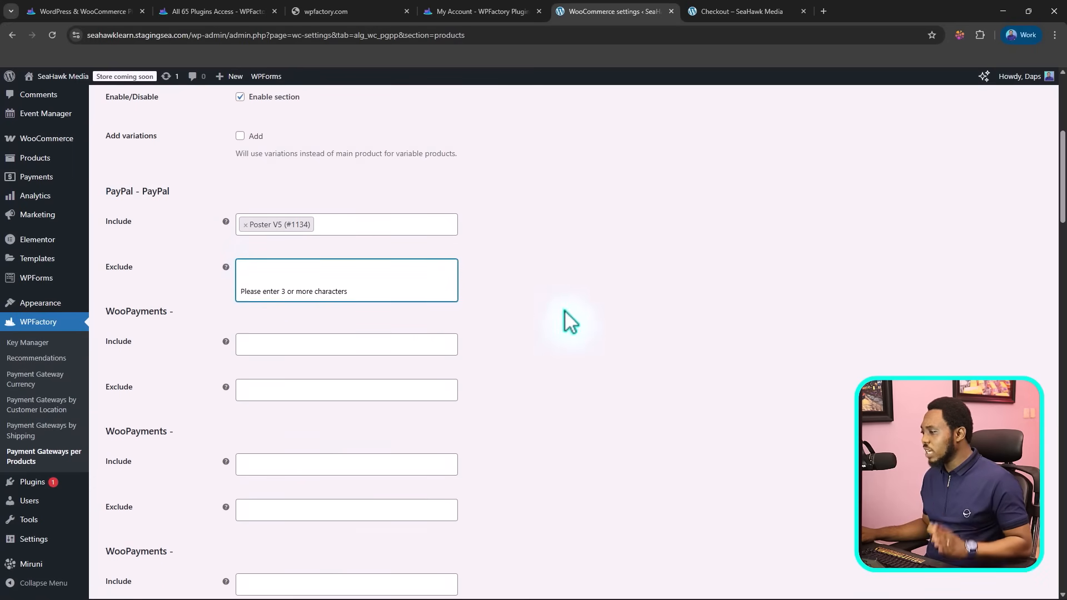
Step: Include Postcard V3 (#1130) and Postcard V5 (#1128) for the first WooPayments gateway and save the changes
scroll(571, 321, "down", 3)
left_click(250, 266)
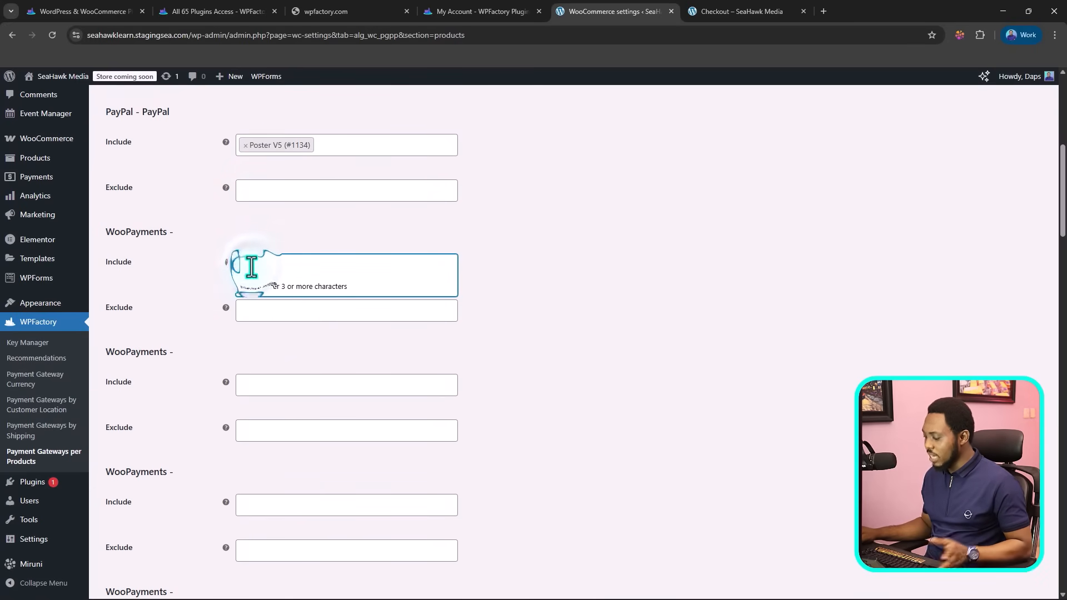
type("post")
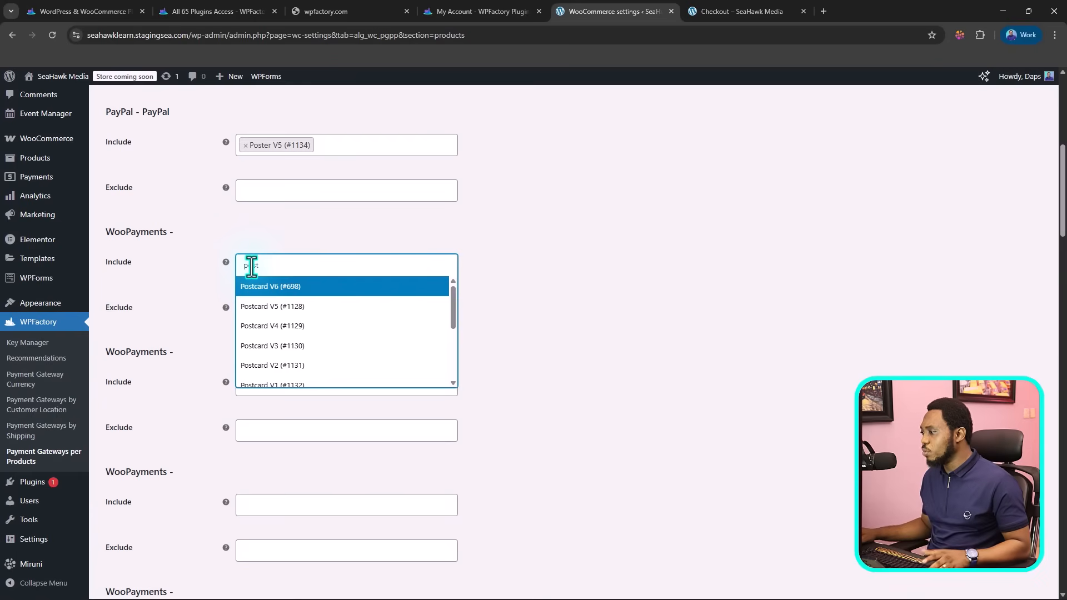
left_click(266, 347)
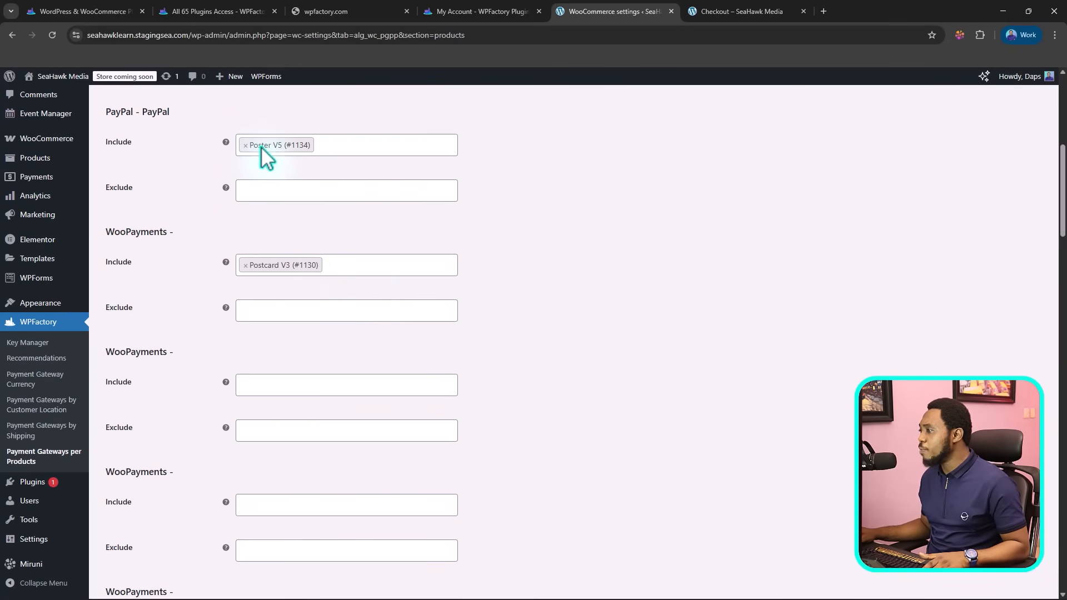
left_click(336, 262)
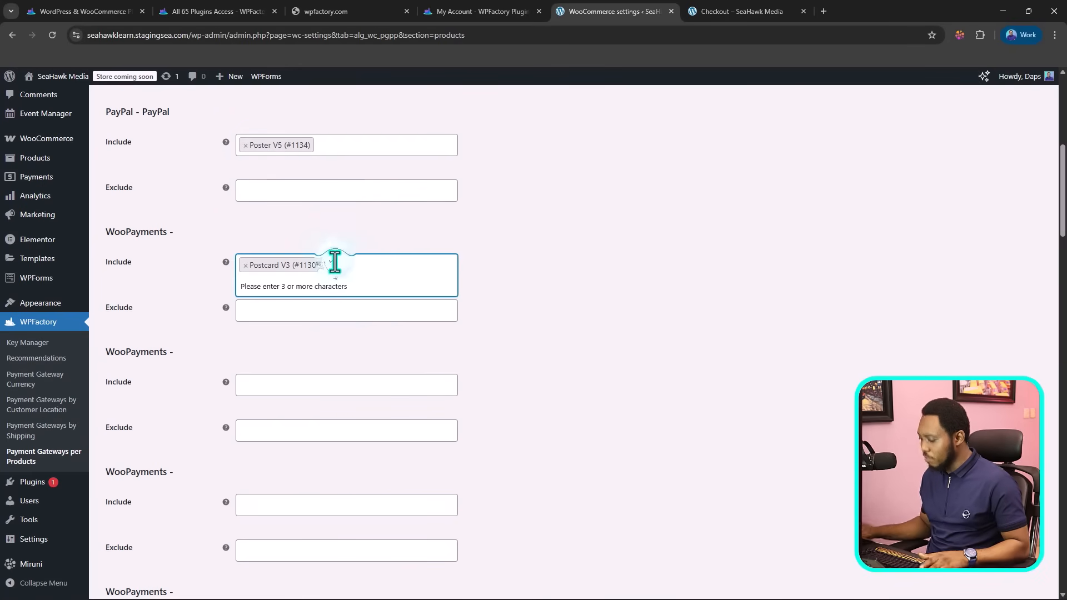
type("post")
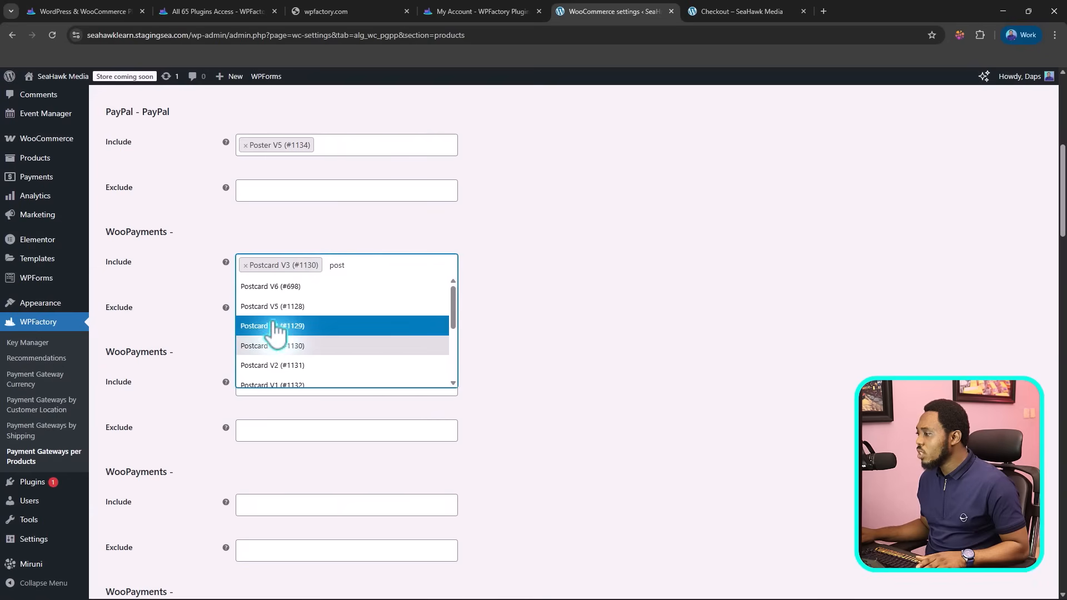
left_click(278, 304)
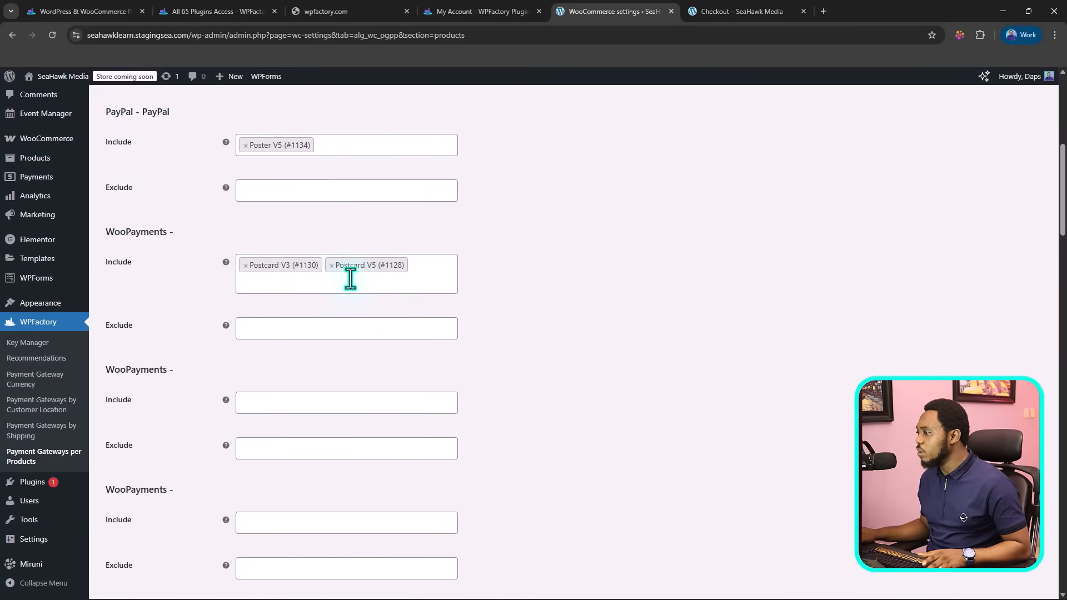
scroll(526, 303, "down", 5)
scroll(526, 305, "down", 15)
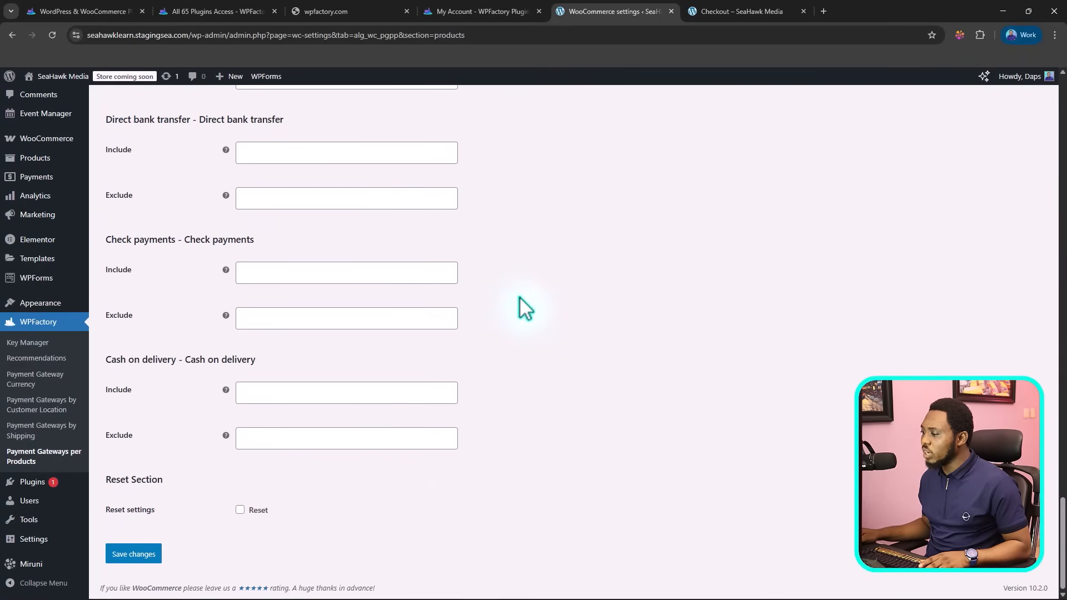
left_click(143, 556)
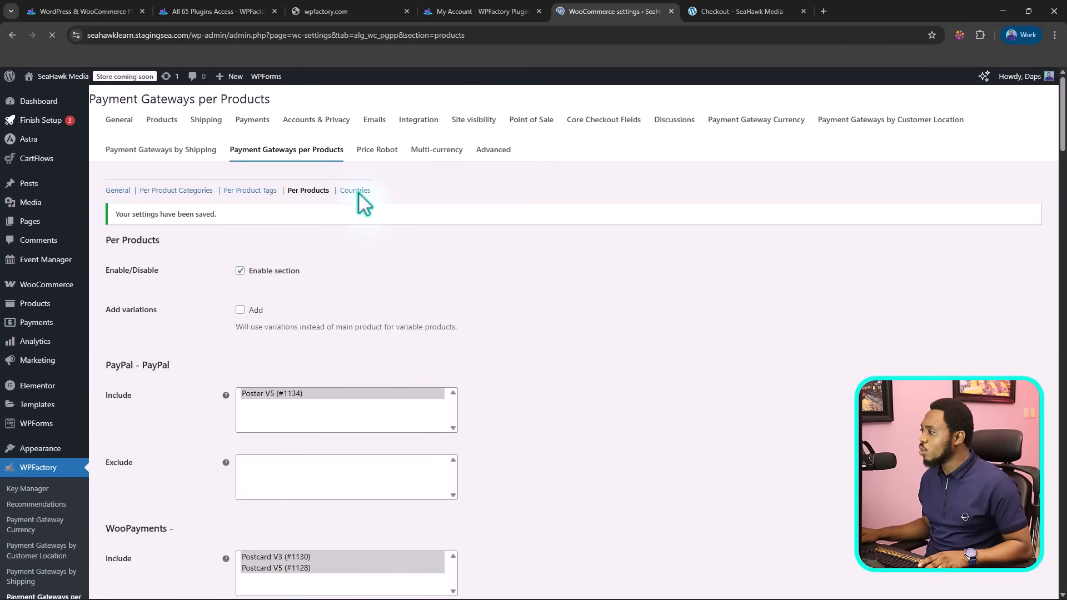
Step: Go to the Countries section, enable it and turn on combining conditions from other sections
left_click(358, 191)
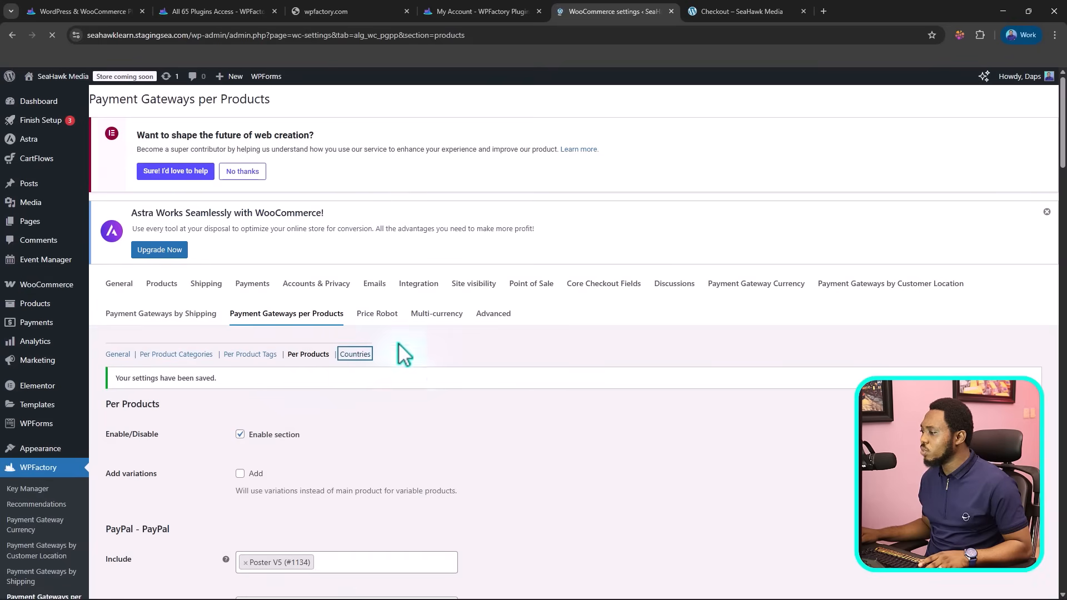
scroll(566, 355, "down", 4)
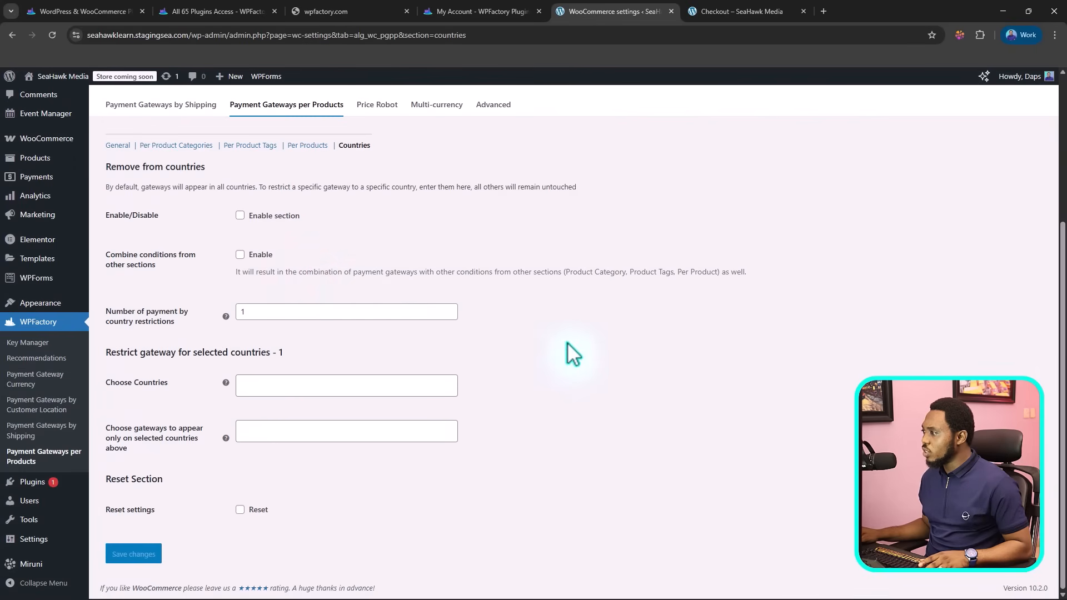
left_click(240, 216)
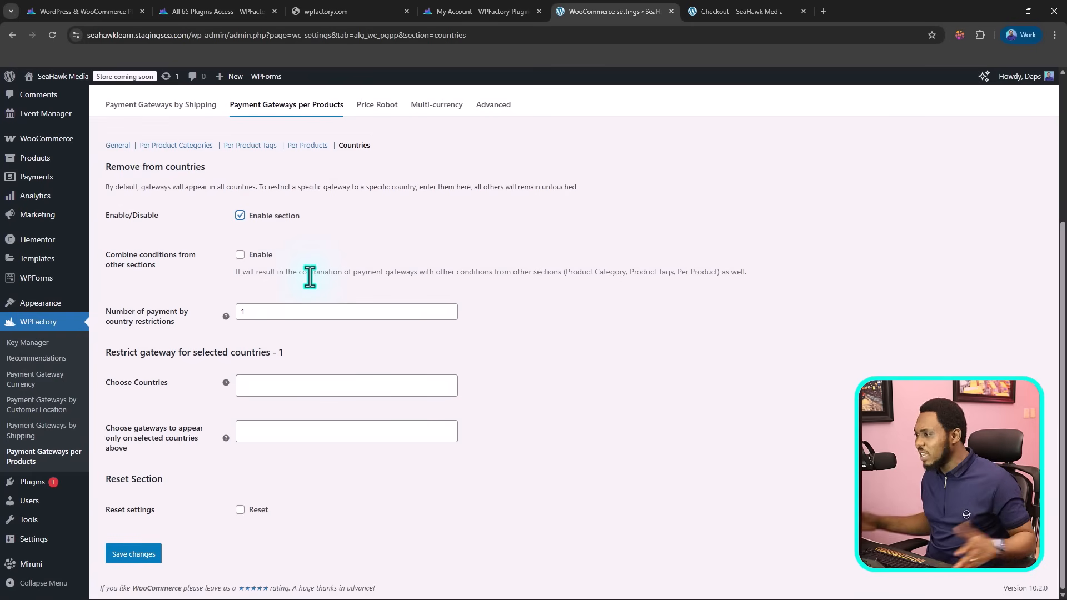
left_click(241, 255)
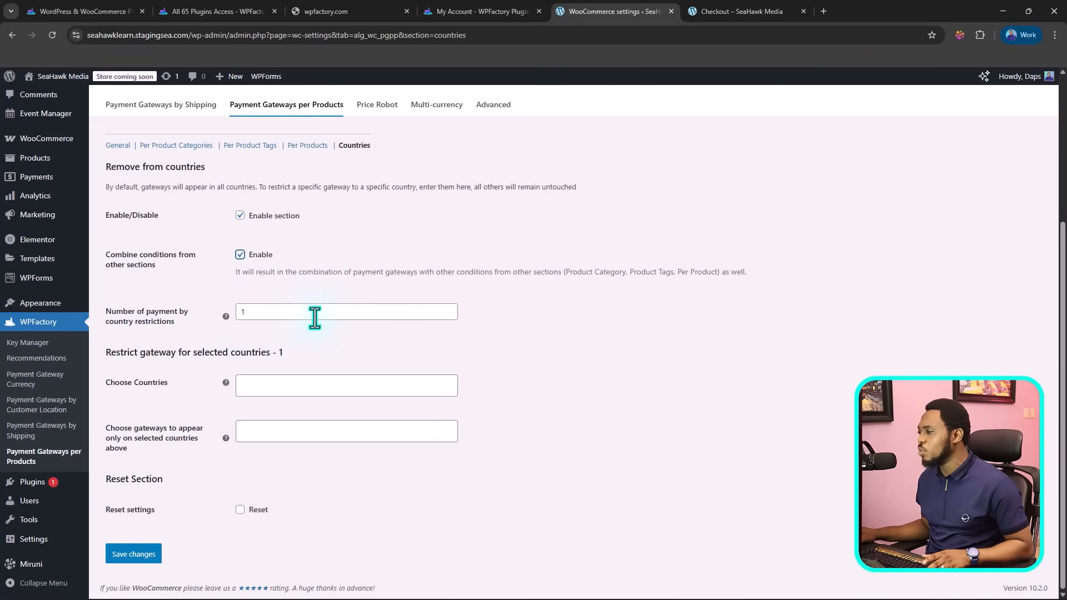
Step: Restrict the PayPal gateway to Algeria in the first country restriction and save the changes
left_click(262, 384)
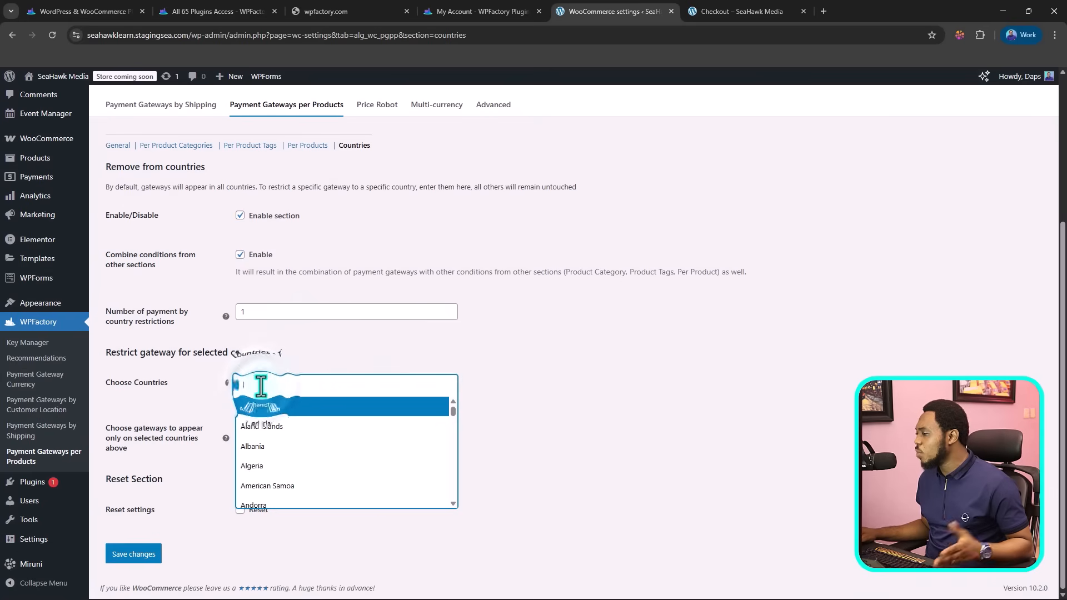
scroll(281, 483, "down", 3)
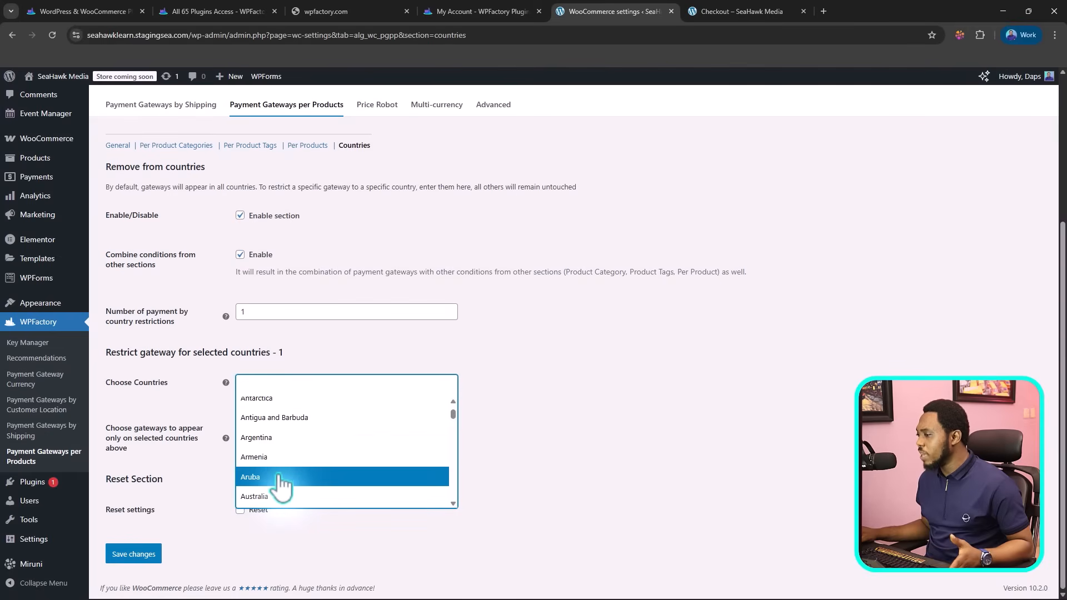
scroll(283, 483, "up", 2)
scroll(283, 482, "up", 1)
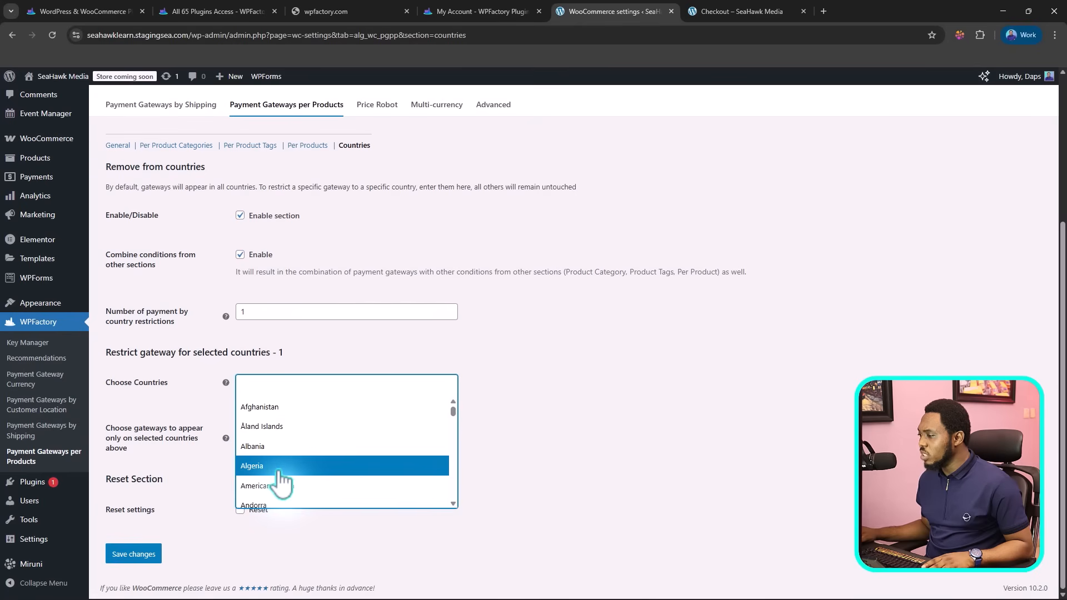
left_click(280, 467)
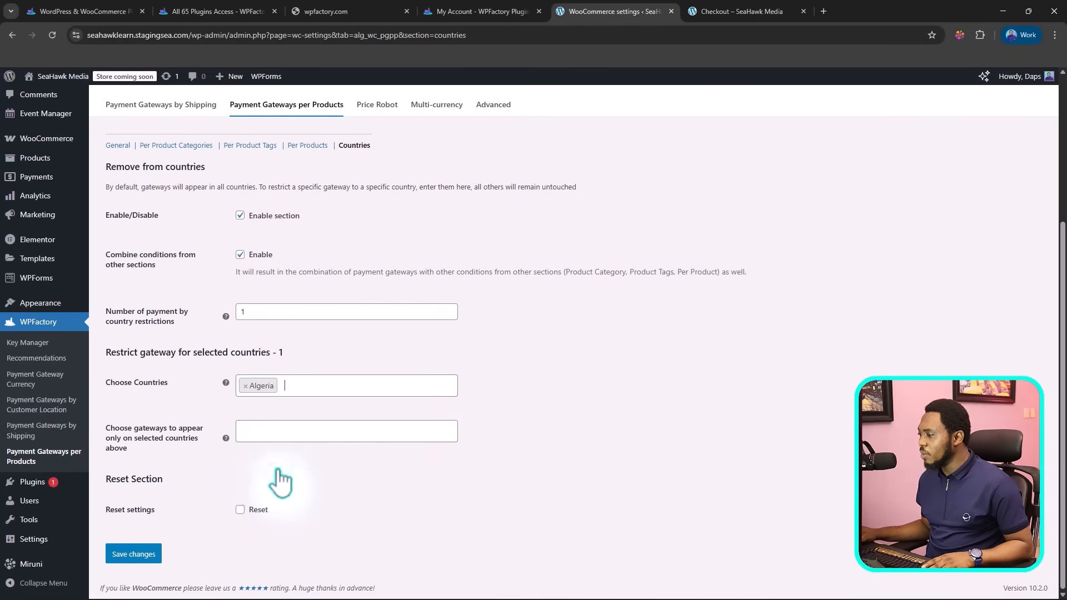
left_click(254, 431)
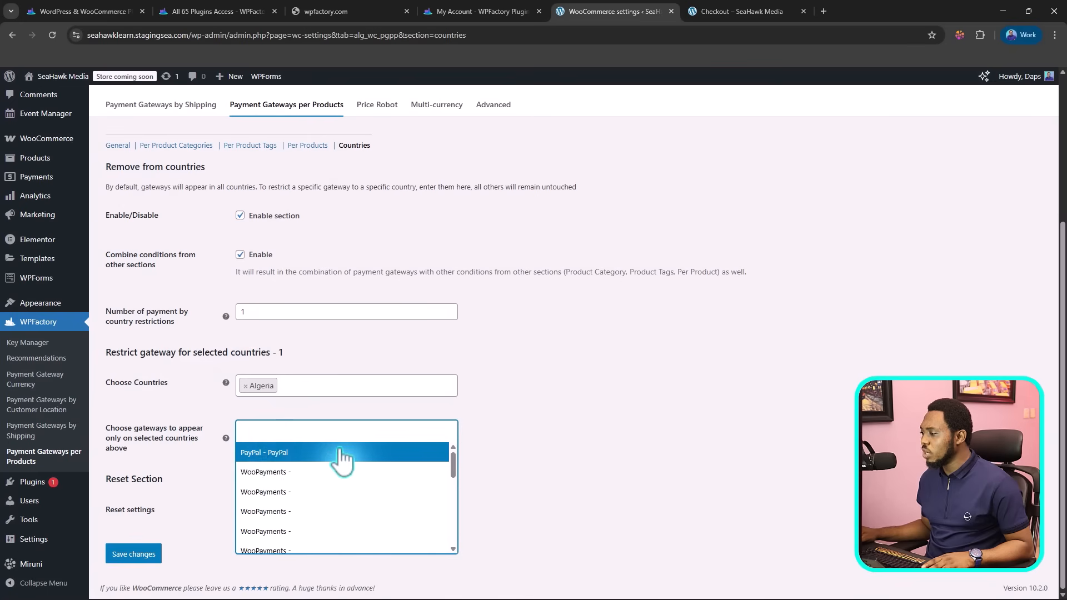
left_click(281, 453)
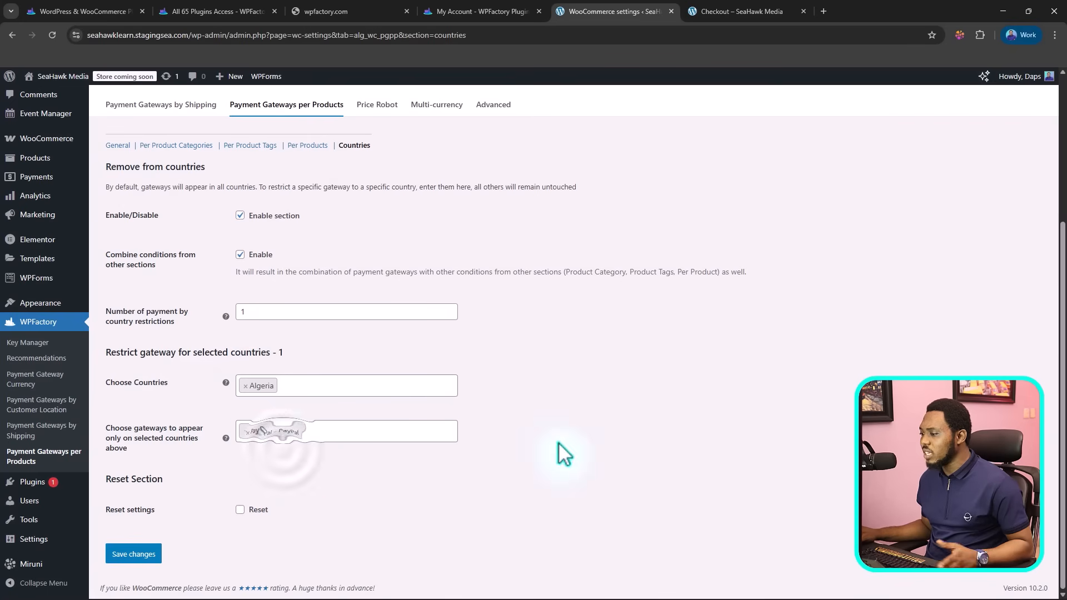
left_click(135, 556)
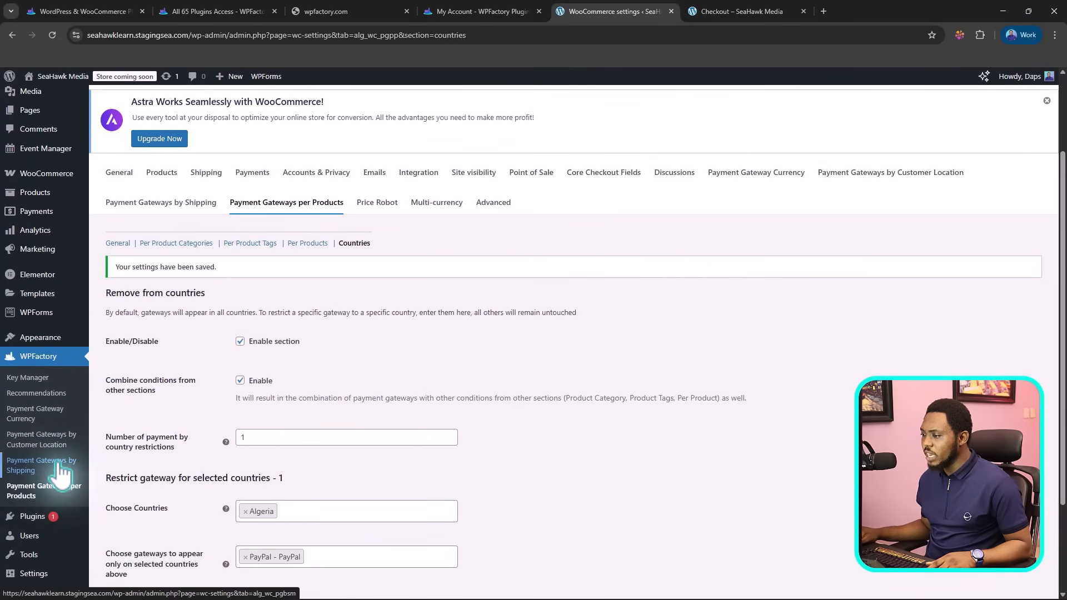
Step: Open the Payment Gateways by Shipping settings and look through the shipping method fields for each payment gateway
left_click(18, 465)
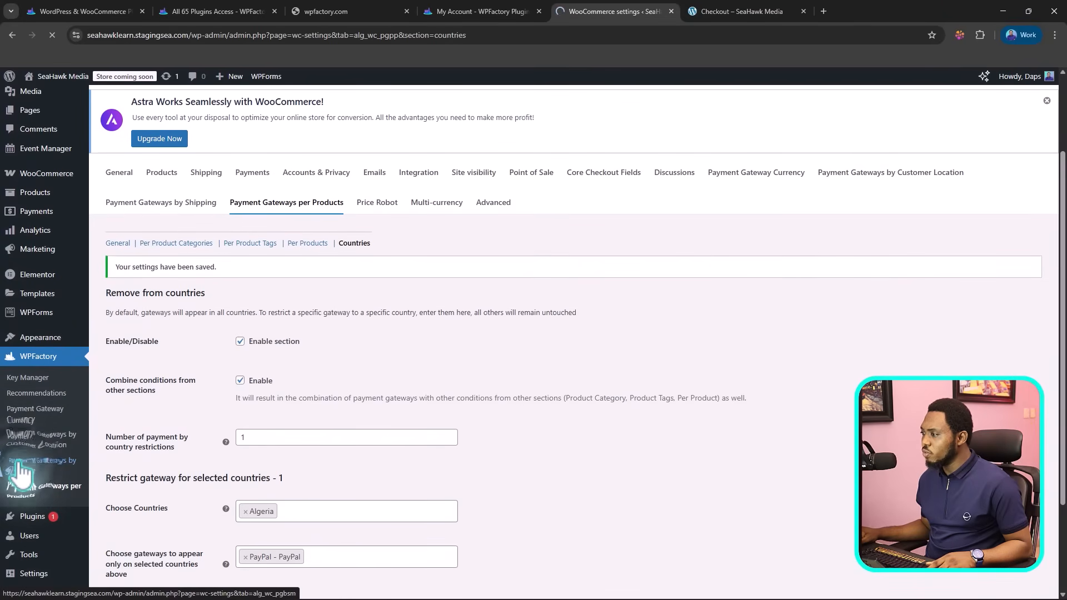
scroll(285, 207, "down", 5)
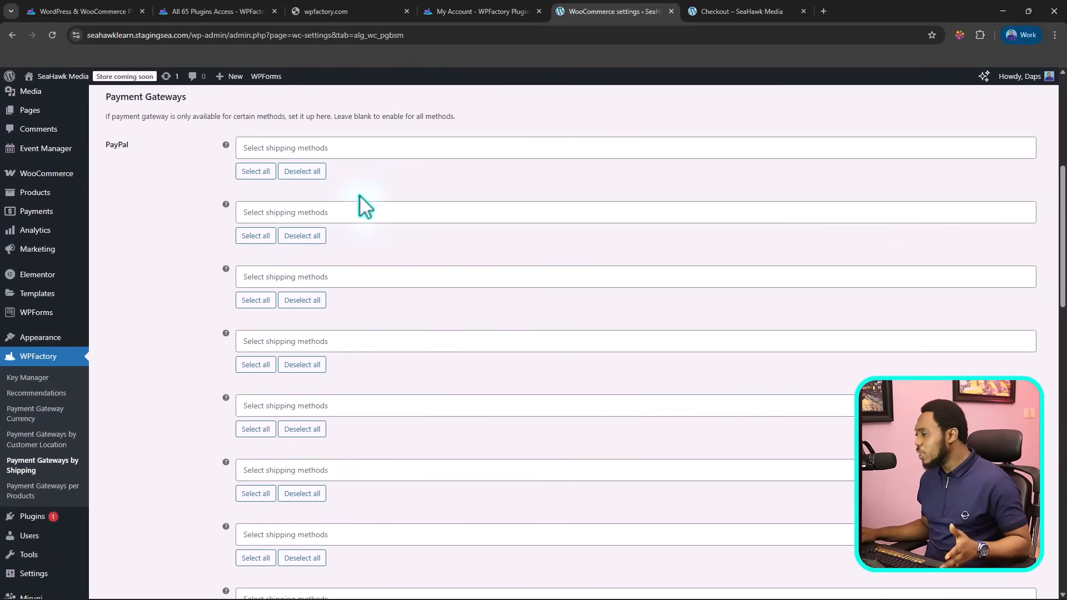
scroll(363, 209, "down", 5)
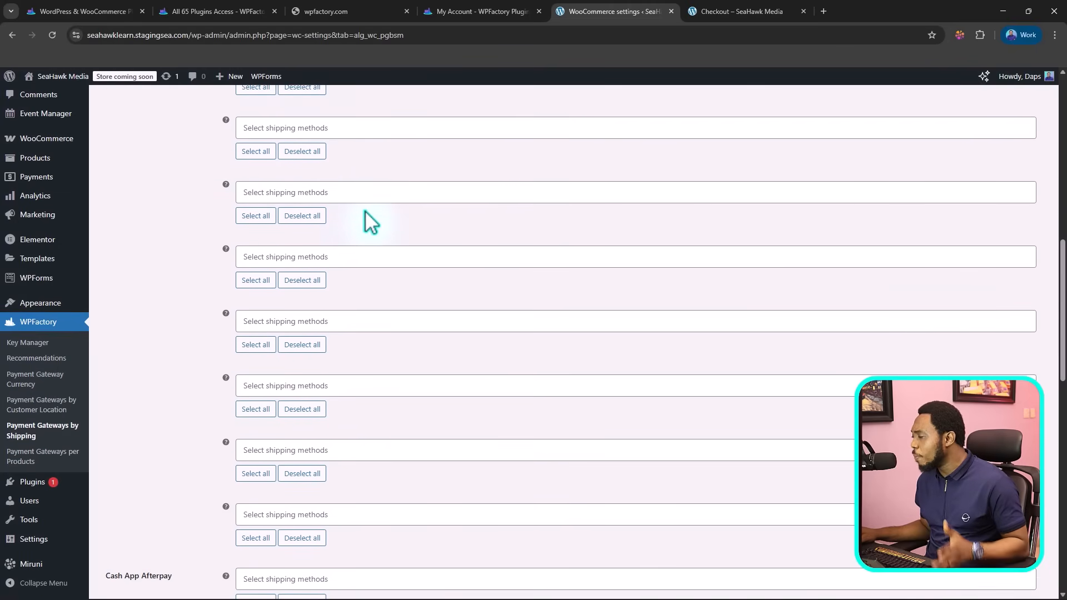
scroll(369, 219, "down", 8)
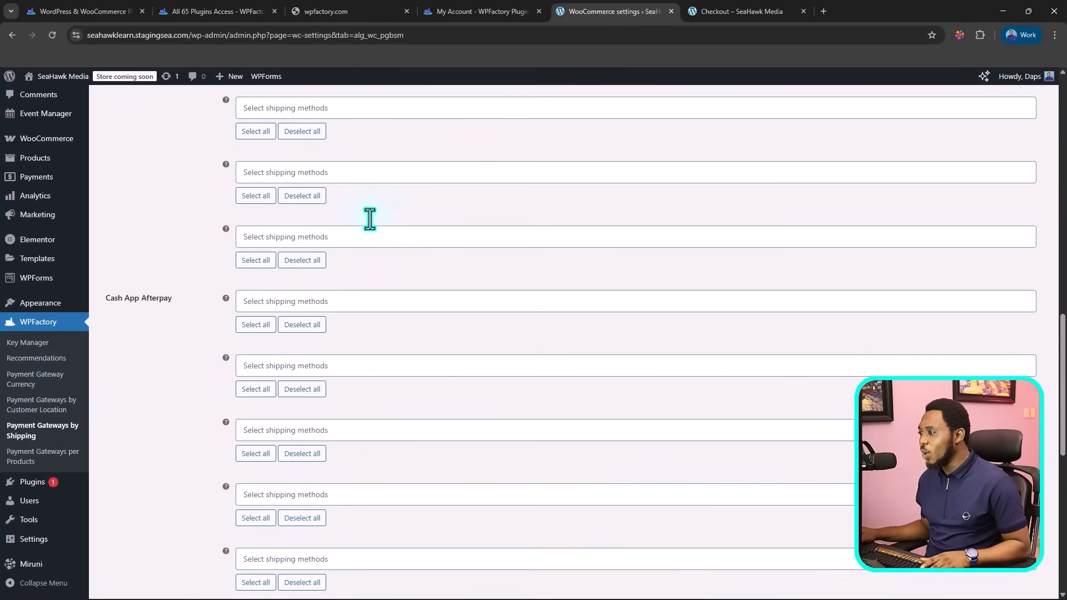
scroll(350, 198, "down", 6)
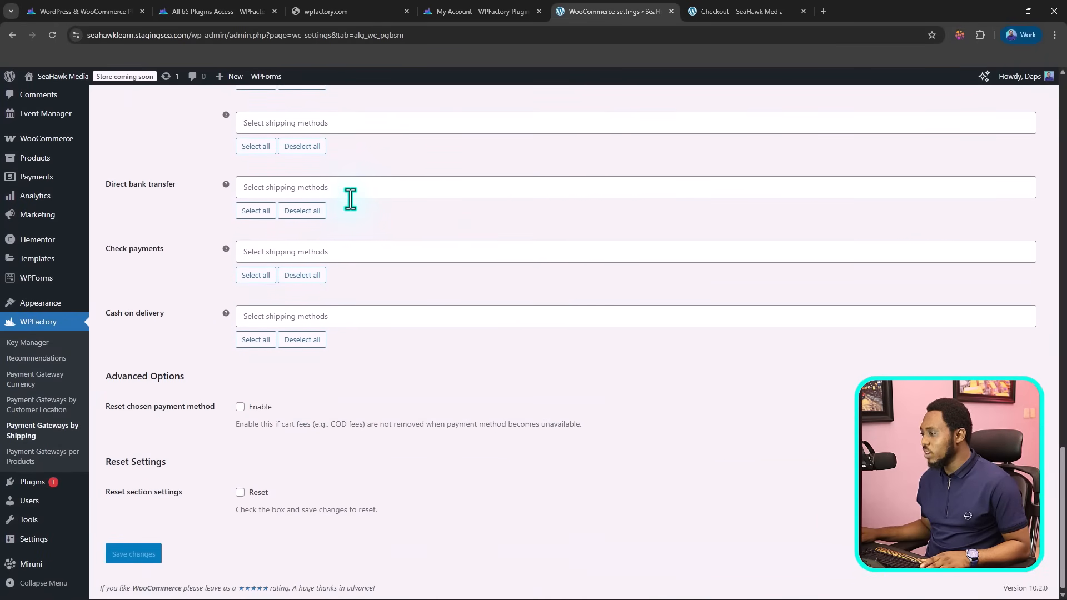
Step: Open the Payment Gateways by Customer Location settings and look through the country, state, city and postcode detection options
scroll(351, 198, "up", 7)
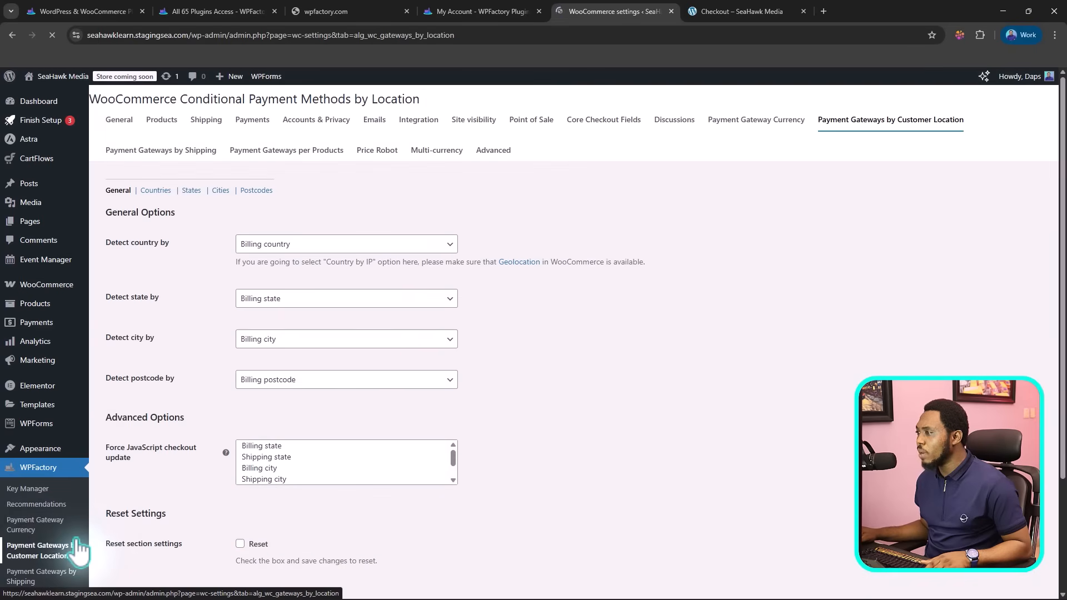
scroll(215, 389, "down", 2)
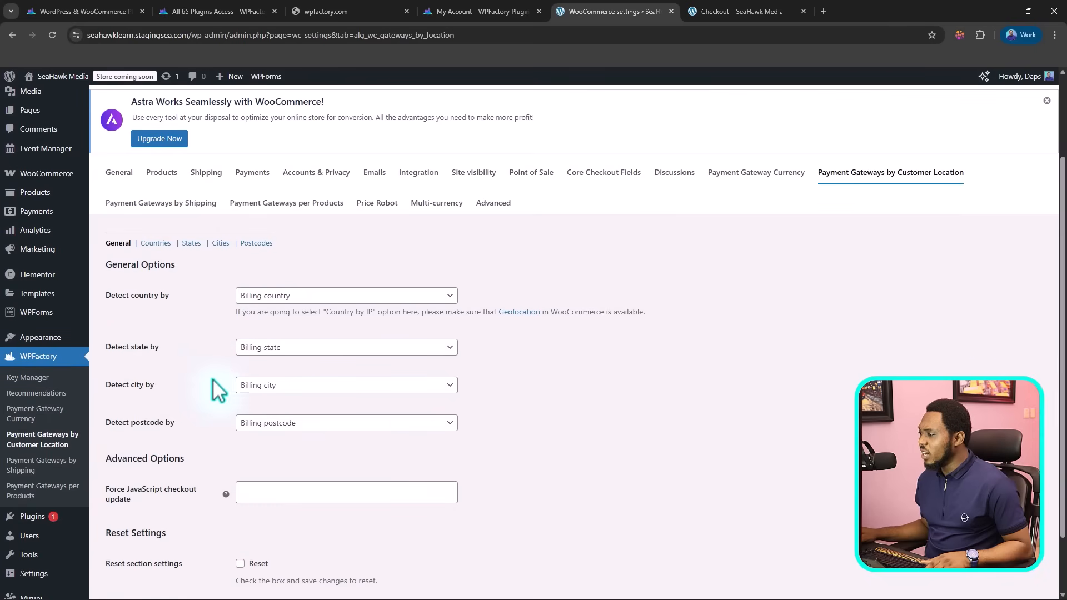
left_click(298, 298)
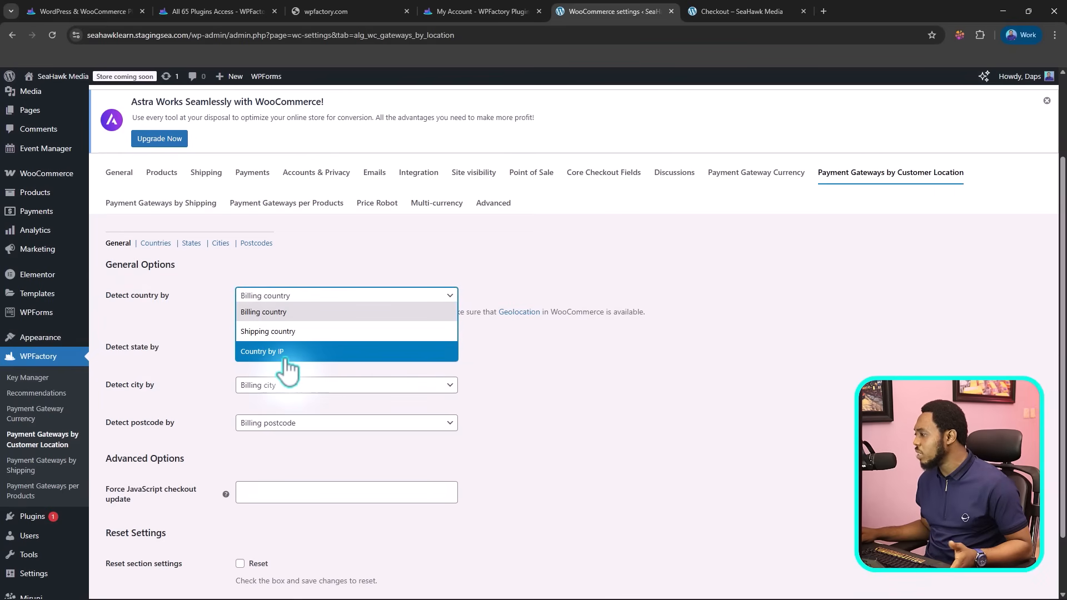
left_click(201, 337)
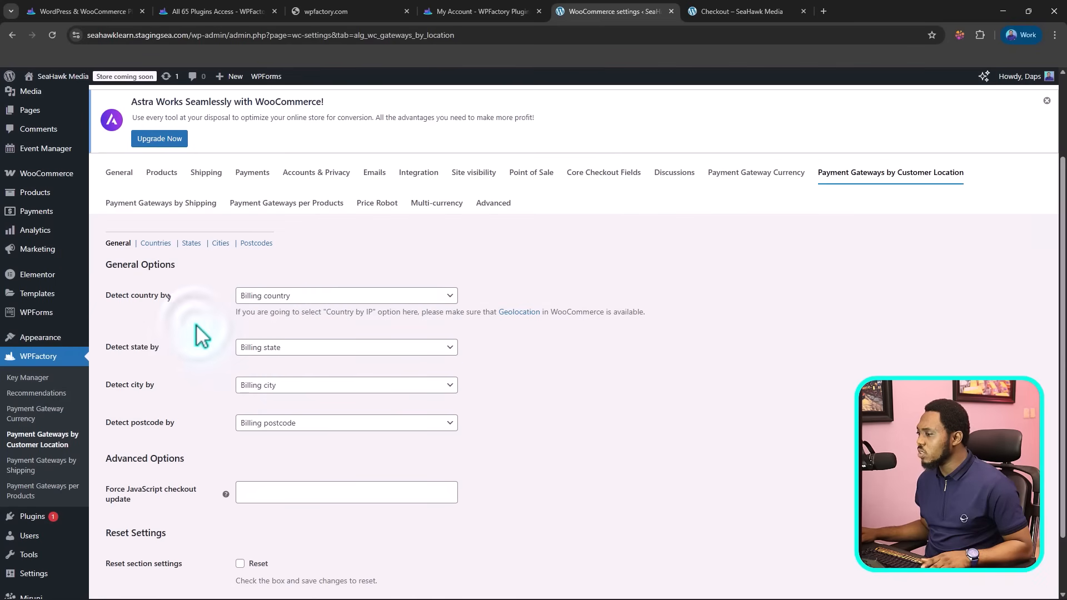
left_click(284, 349)
left_click(288, 362)
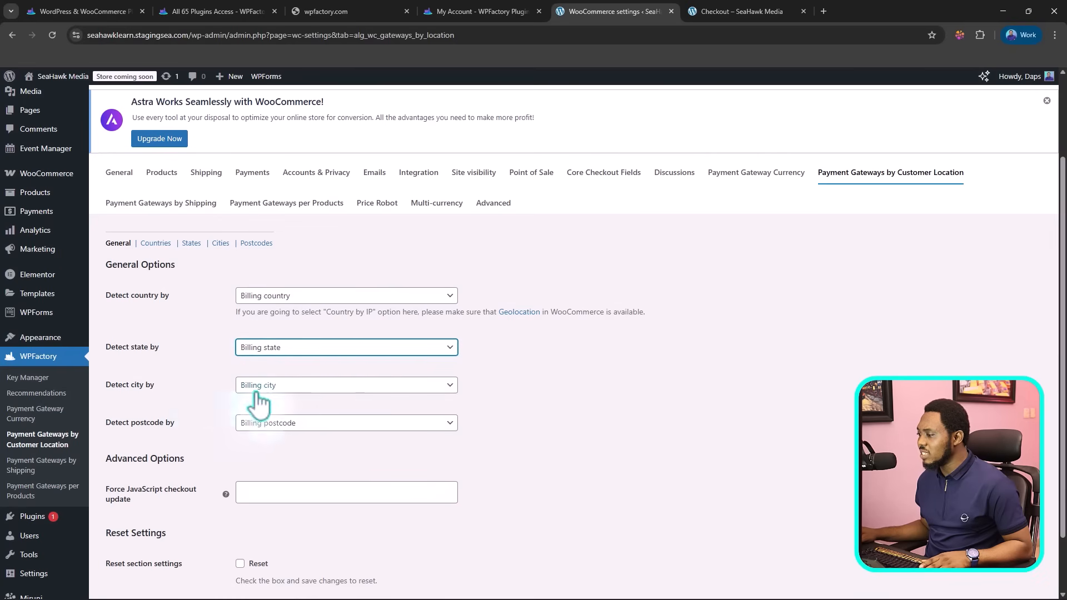
scroll(374, 435, "down", 1)
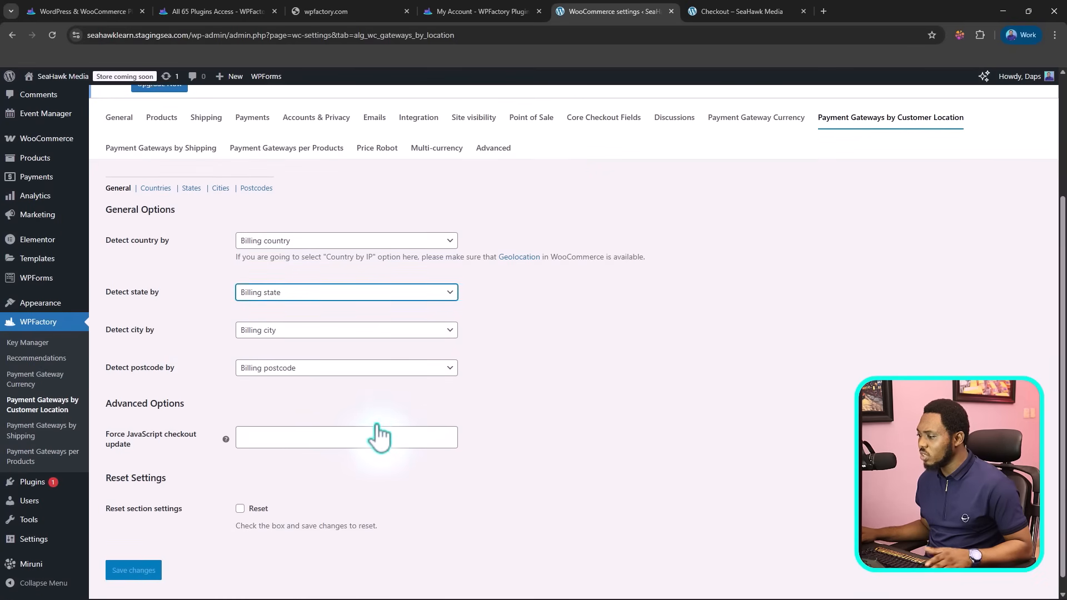
scroll(378, 423, "up", 2)
Step: Go to the Countries section and set the PayPal gateway to include Albania and exclude Afghanistan
left_click(156, 299)
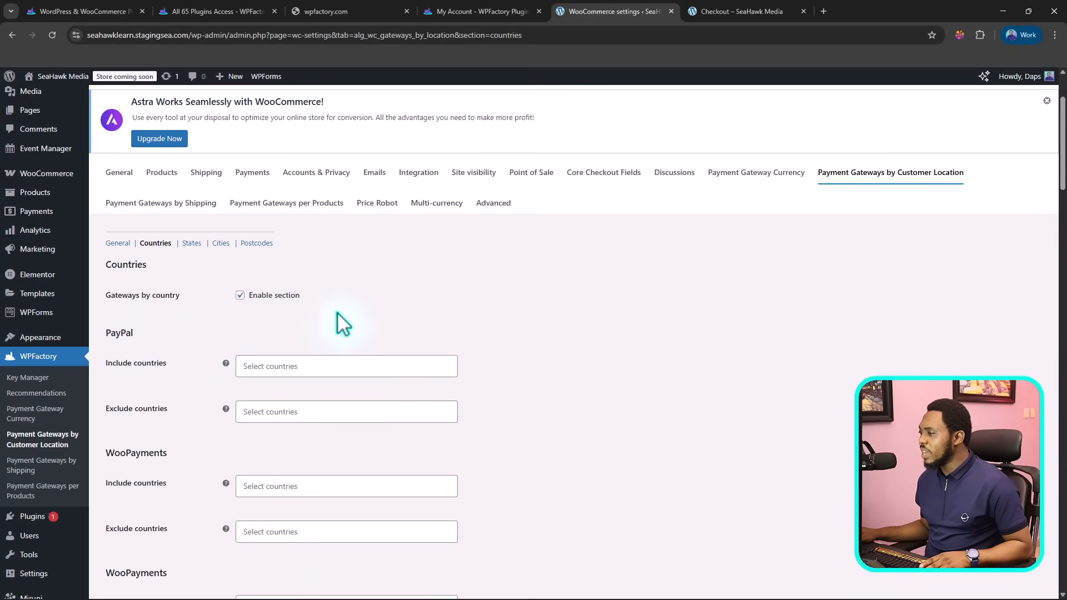
scroll(347, 327, "down", 1)
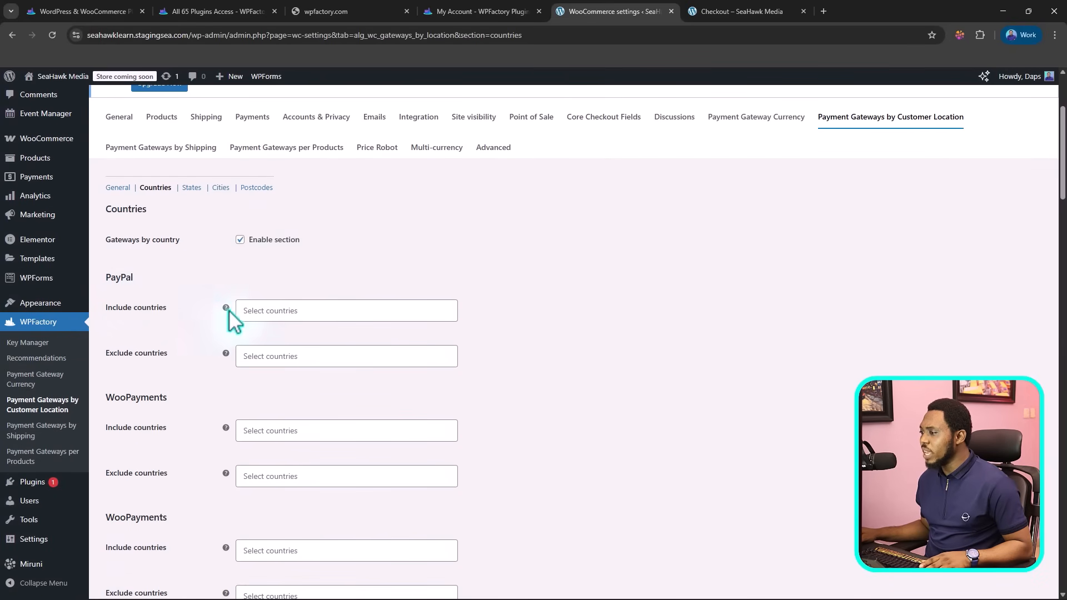
left_click(261, 312)
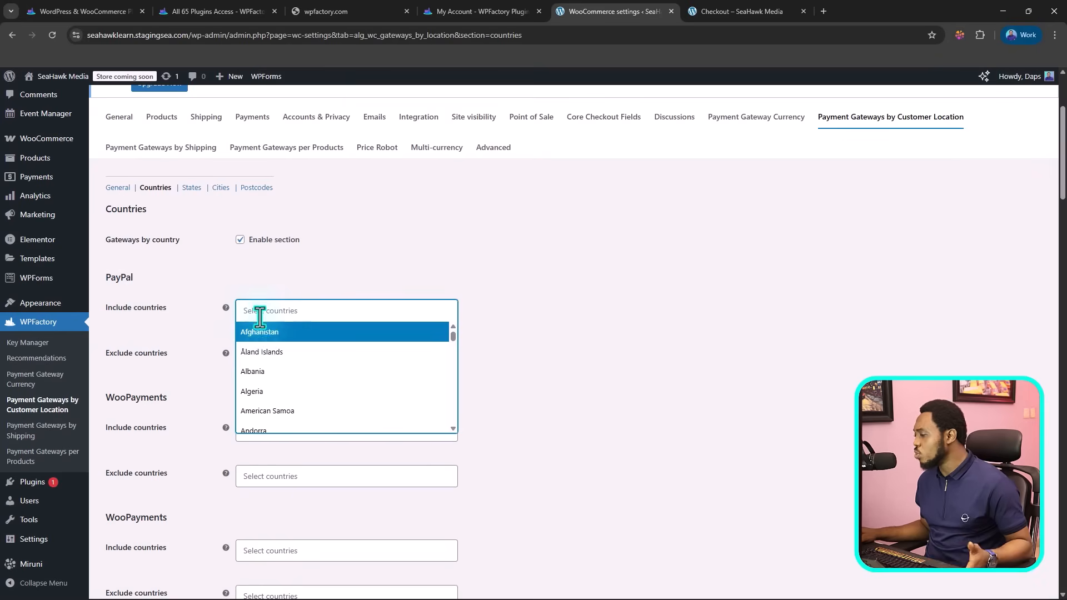
left_click(265, 372)
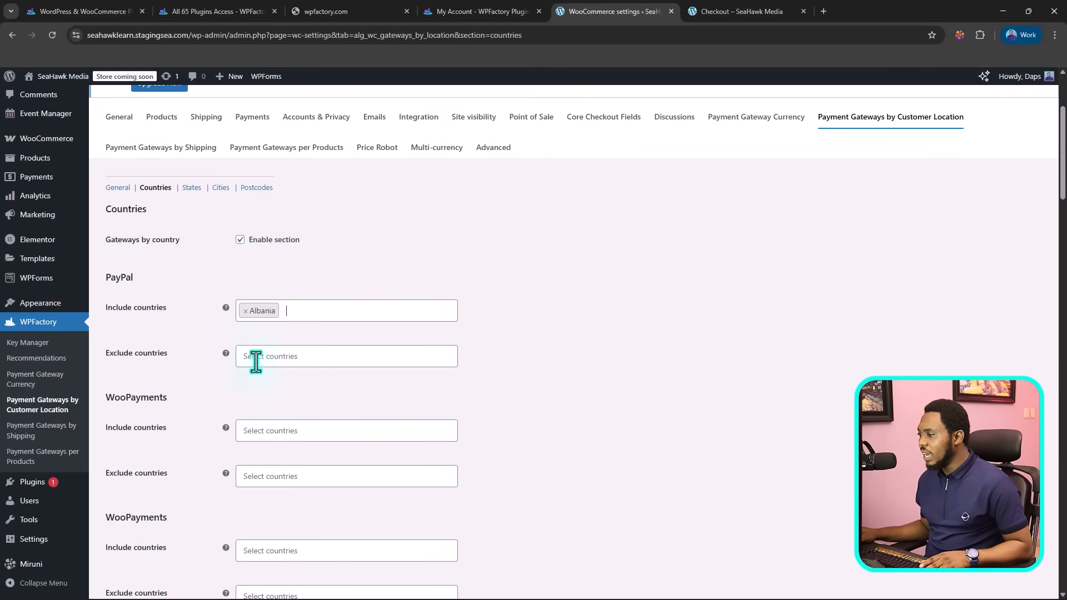
left_click(250, 357)
left_click(279, 382)
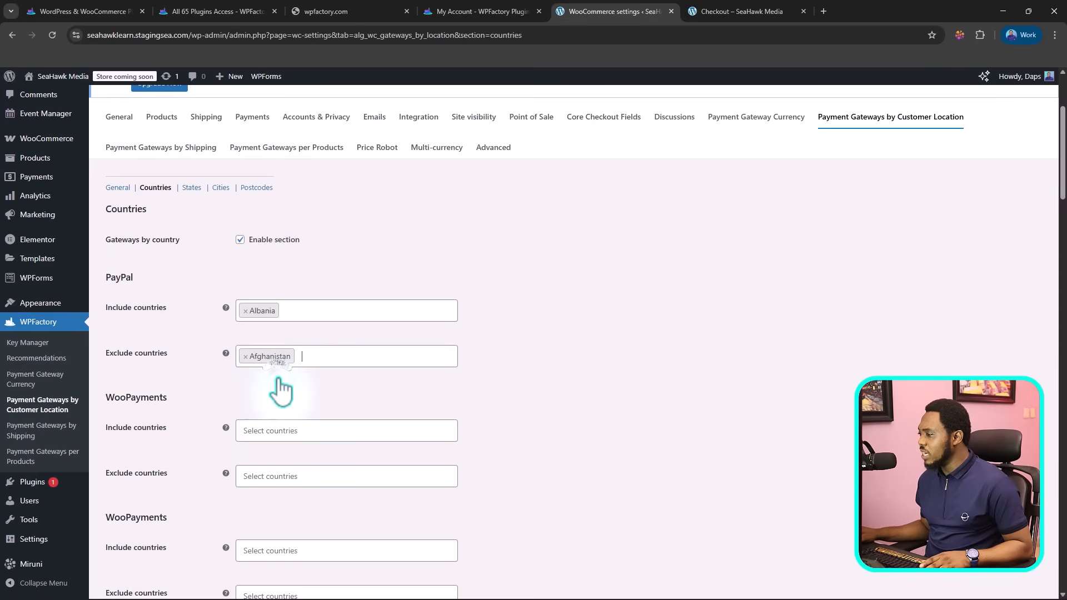
left_click(314, 355)
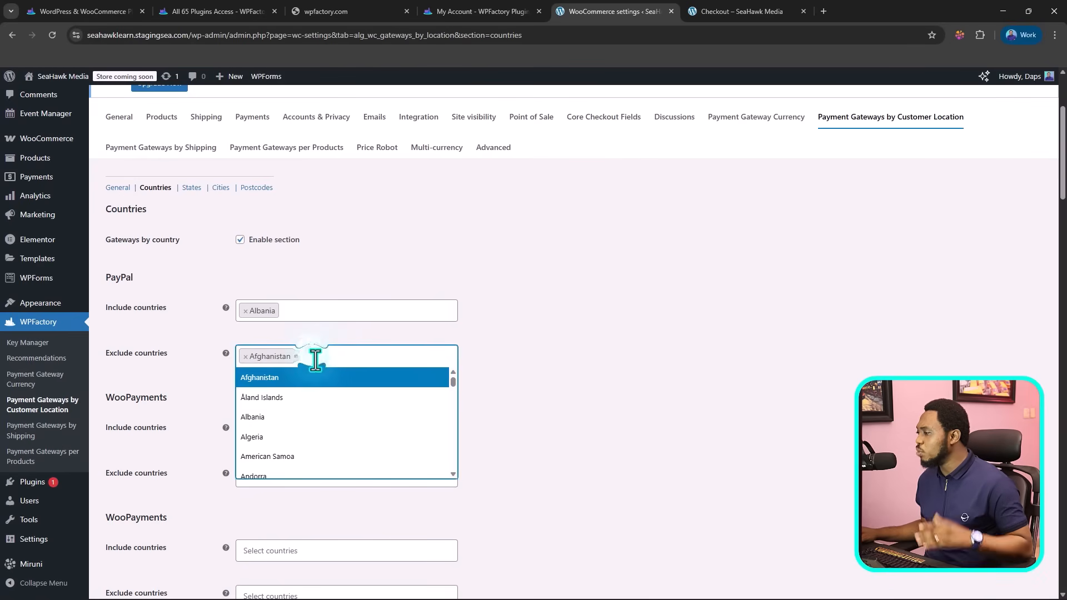
left_click(535, 398)
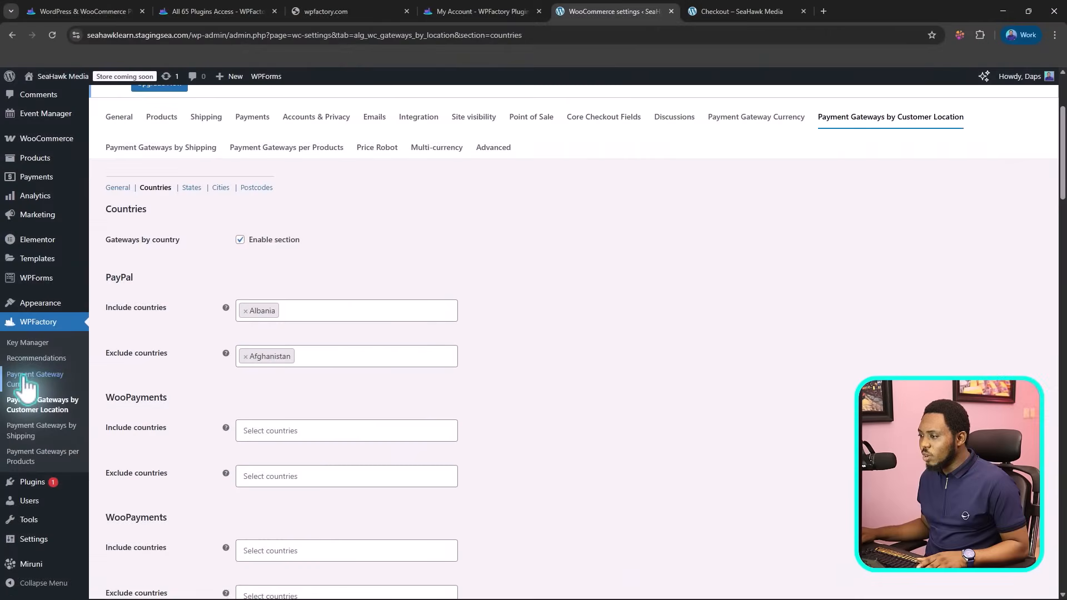
Step: Open the Payment Gateway Currency settings, discarding the unsaved country changes, and enable the Convert Currency section
left_click(24, 378)
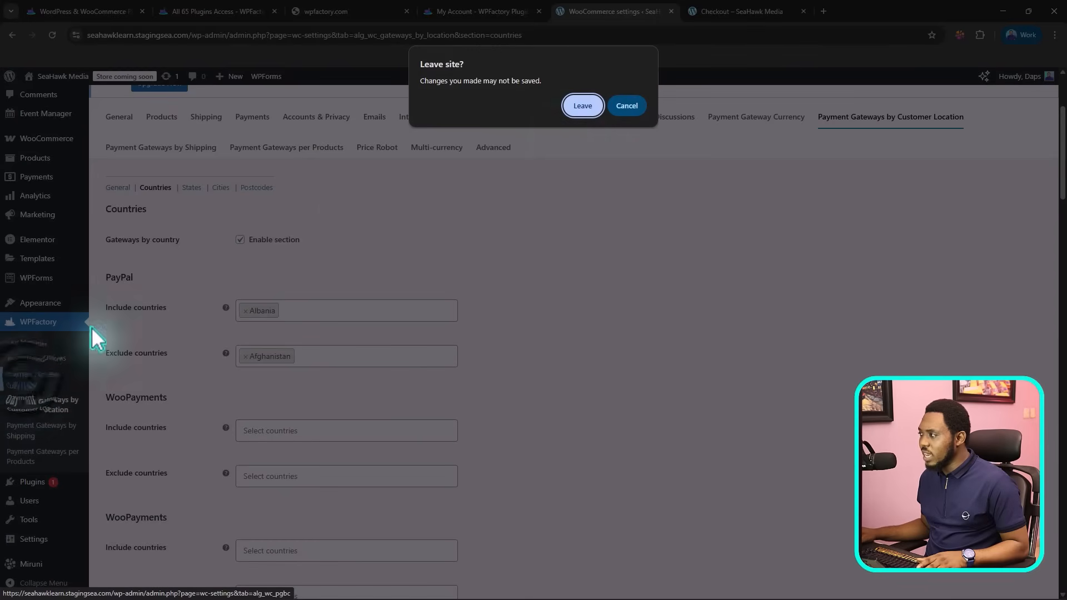
left_click(583, 106)
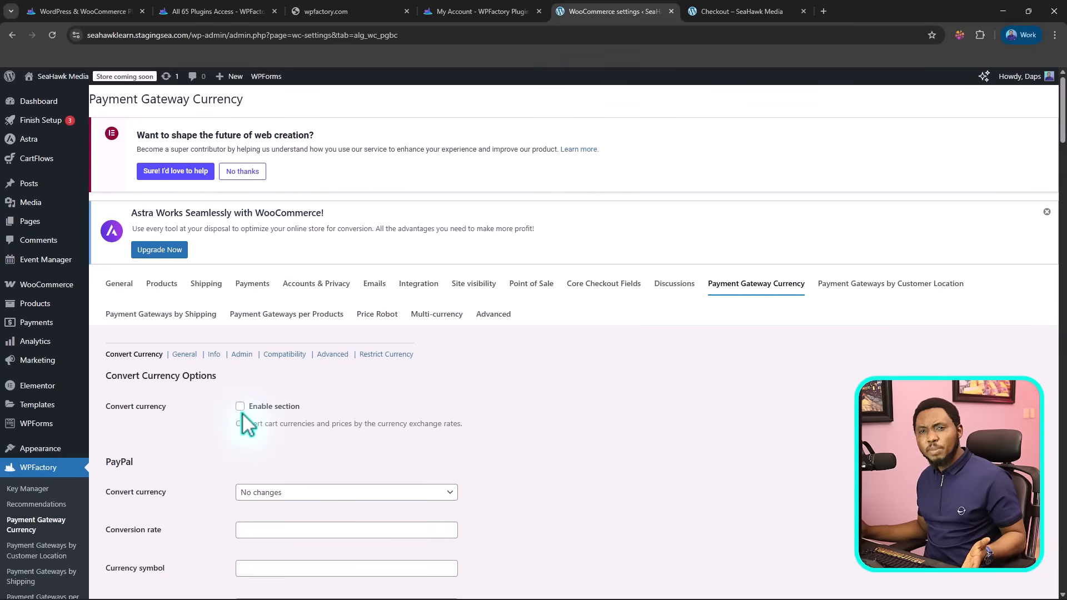
left_click(241, 406)
scroll(351, 342, "down", 2)
scroll(350, 342, "down", 2)
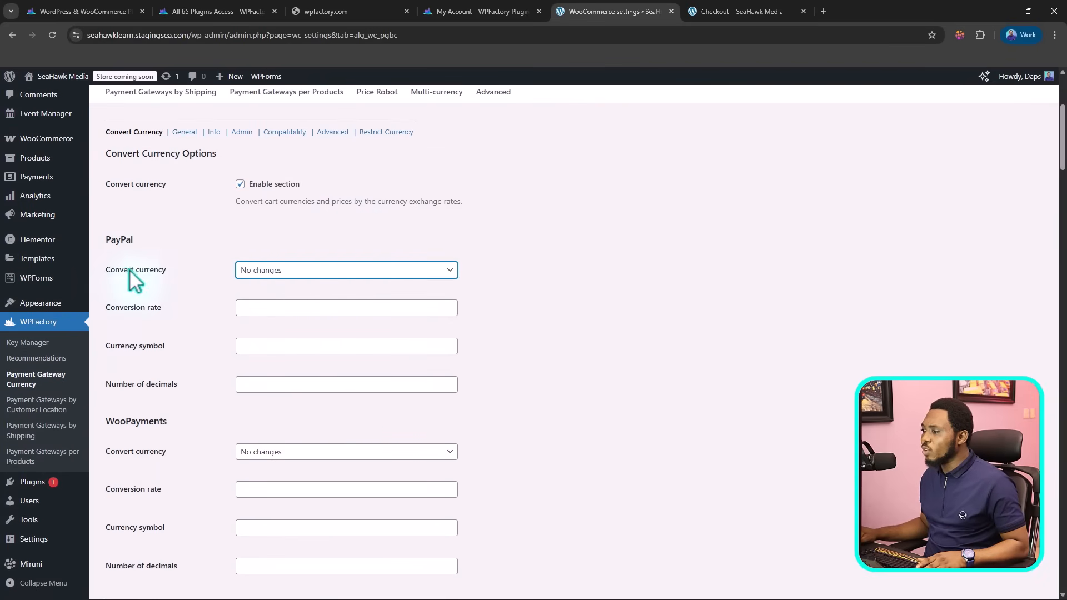
Step: Examine the convert currency, conversion rate, currency symbol and decimals fields for PayPal and the WooPayments gateways
left_click(304, 271)
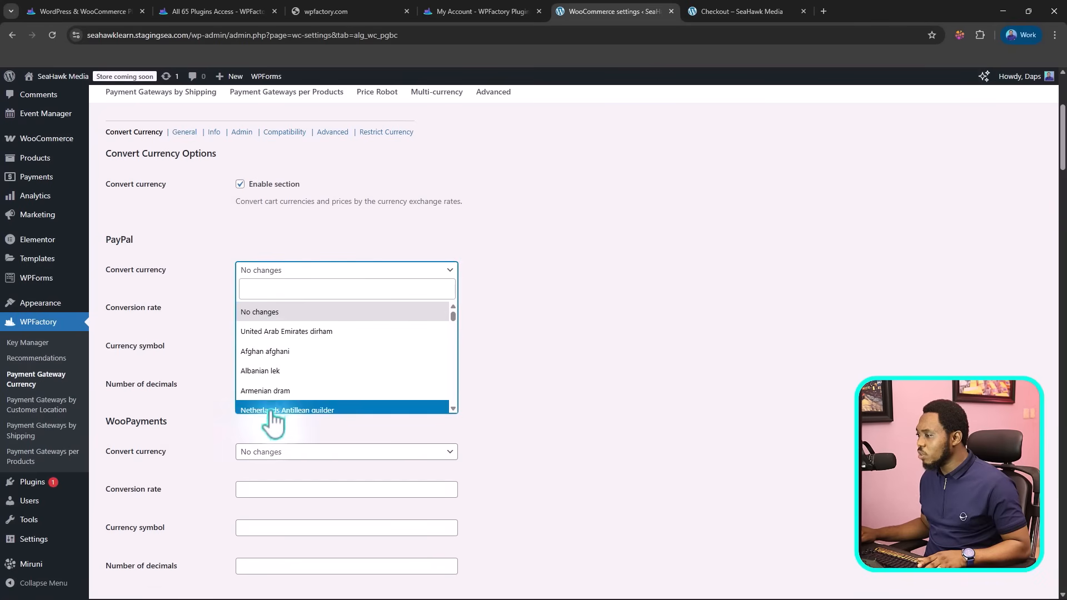
left_click(195, 332)
left_click(275, 307)
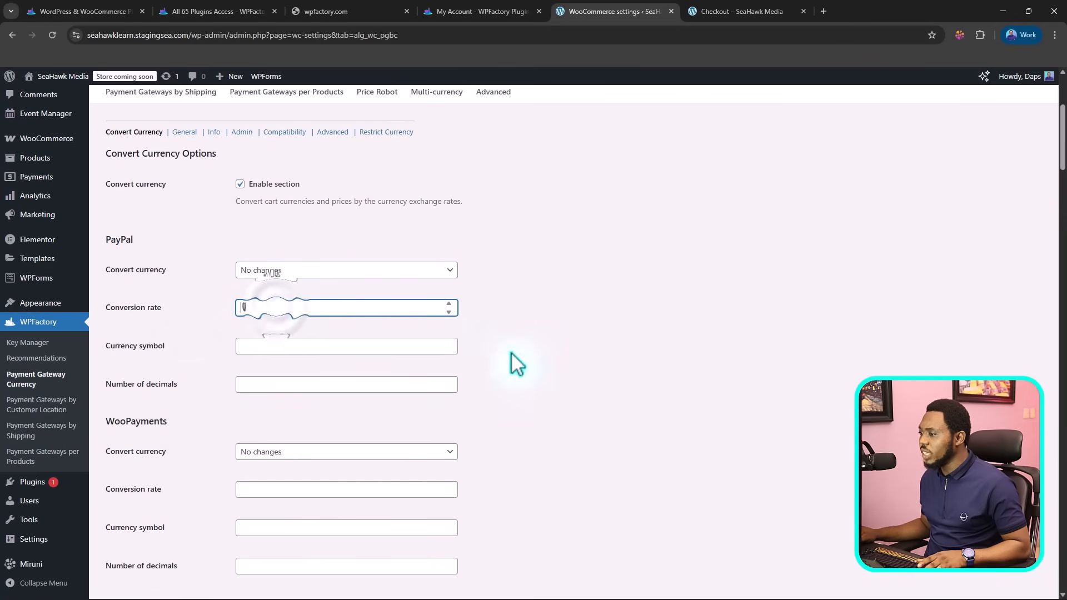
left_click(268, 346)
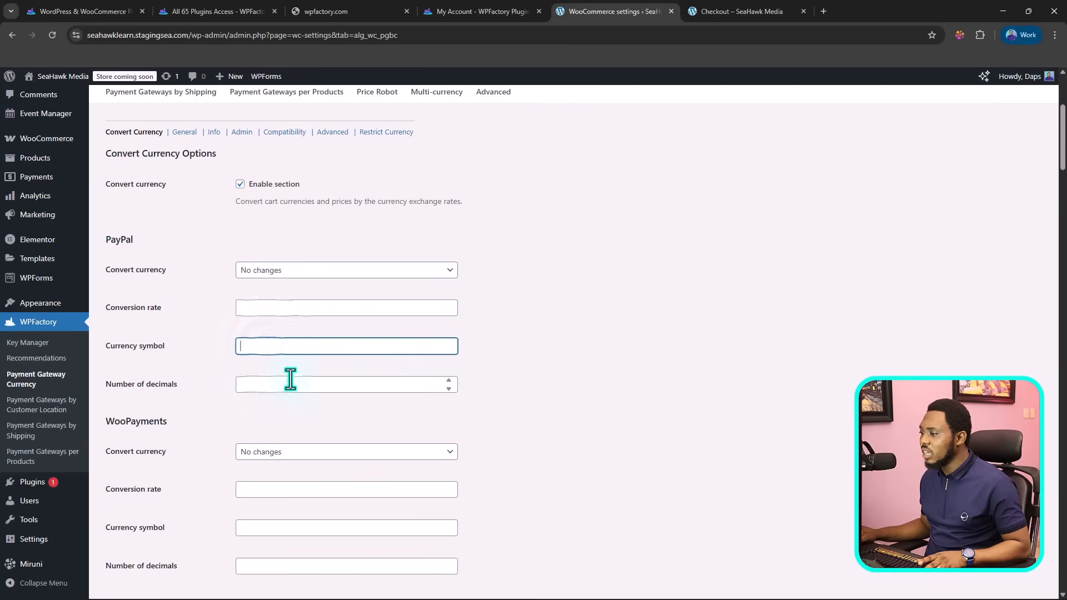
scroll(550, 377, "down", 3)
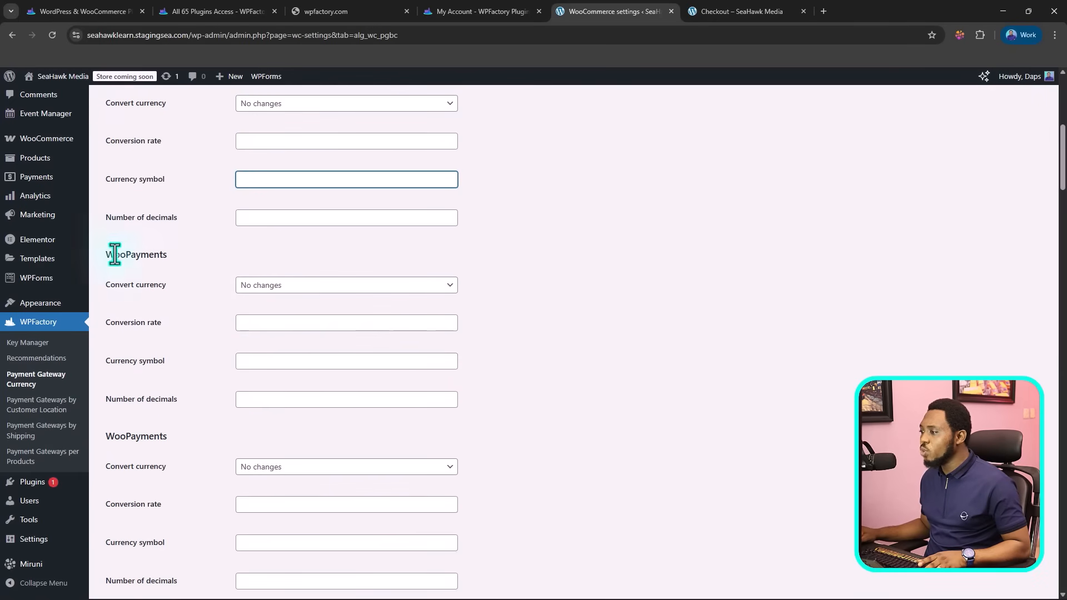
left_click(312, 285)
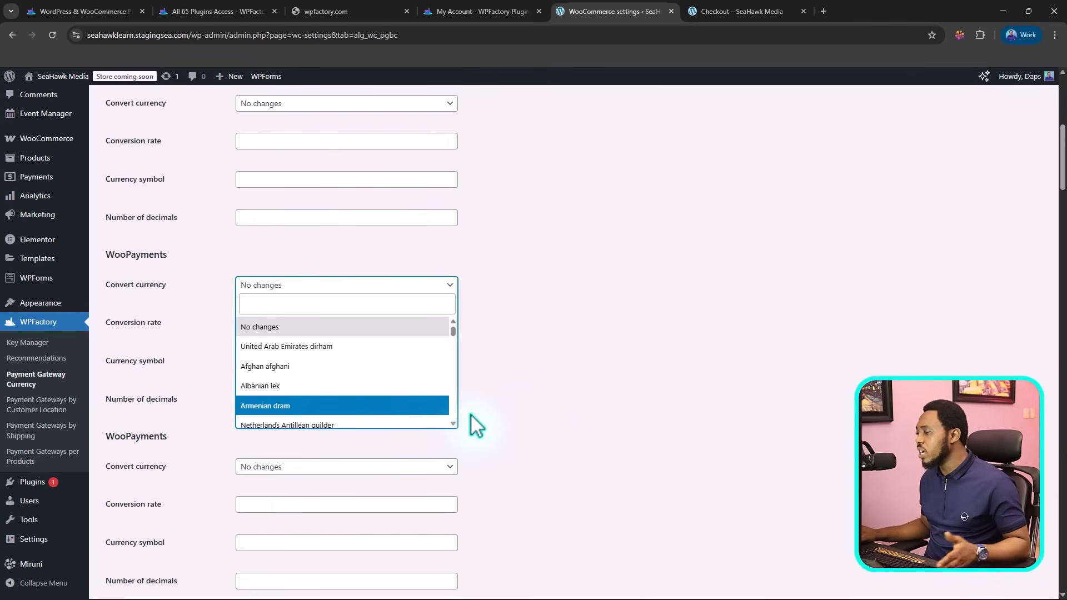
left_click(536, 406)
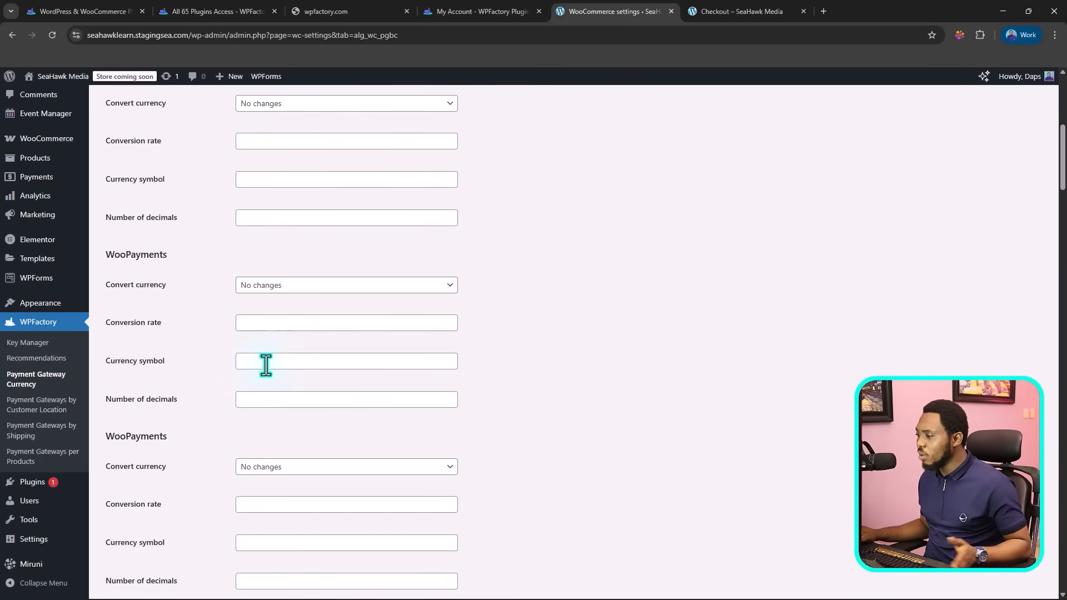
scroll(476, 409, "down", 6)
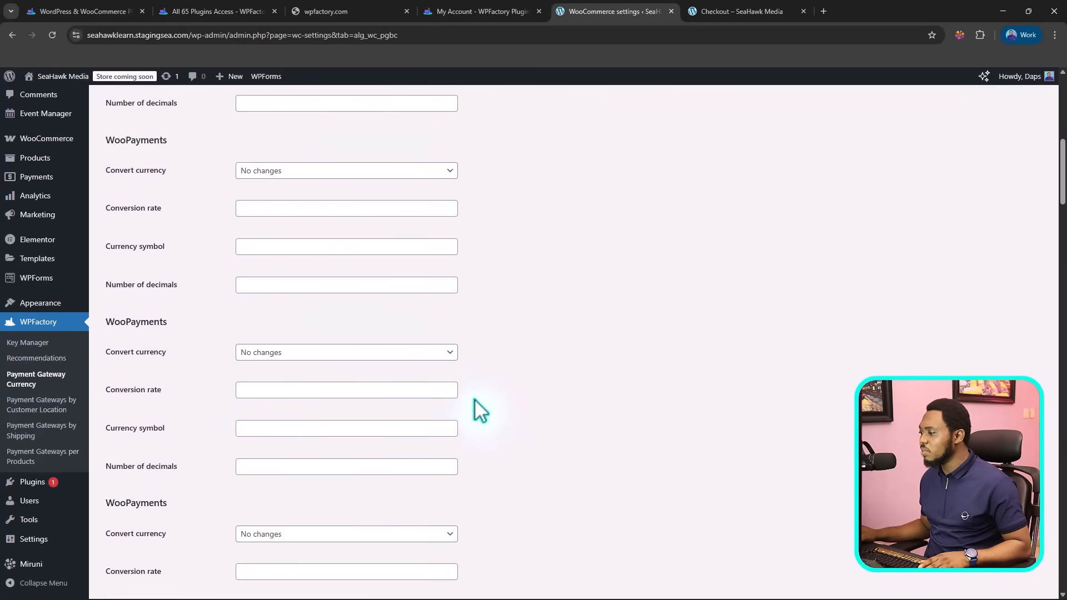
scroll(473, 391, "down", 3)
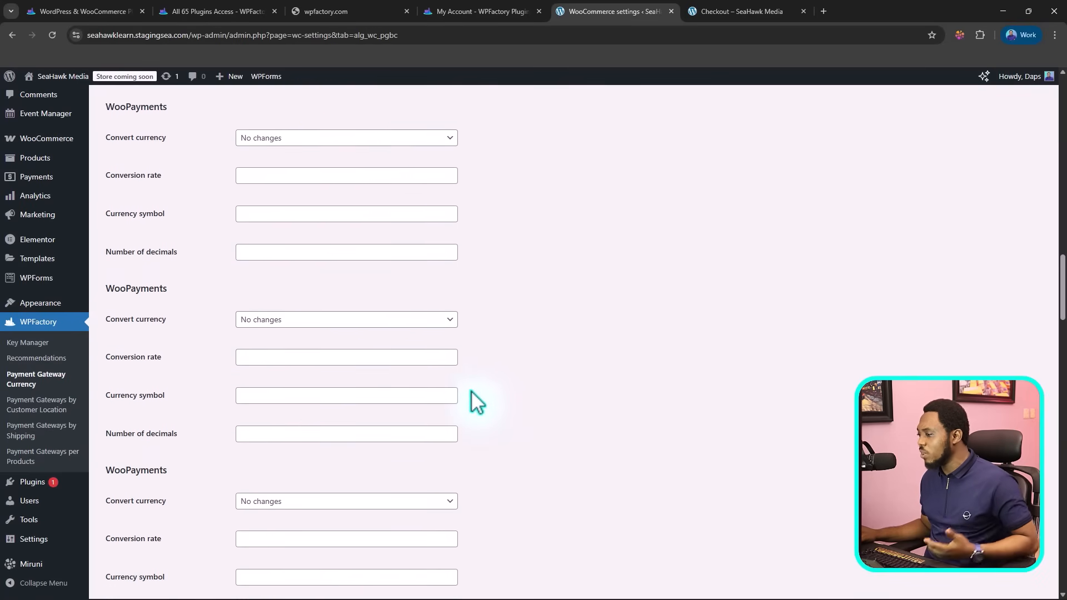
scroll(470, 386, "down", 3)
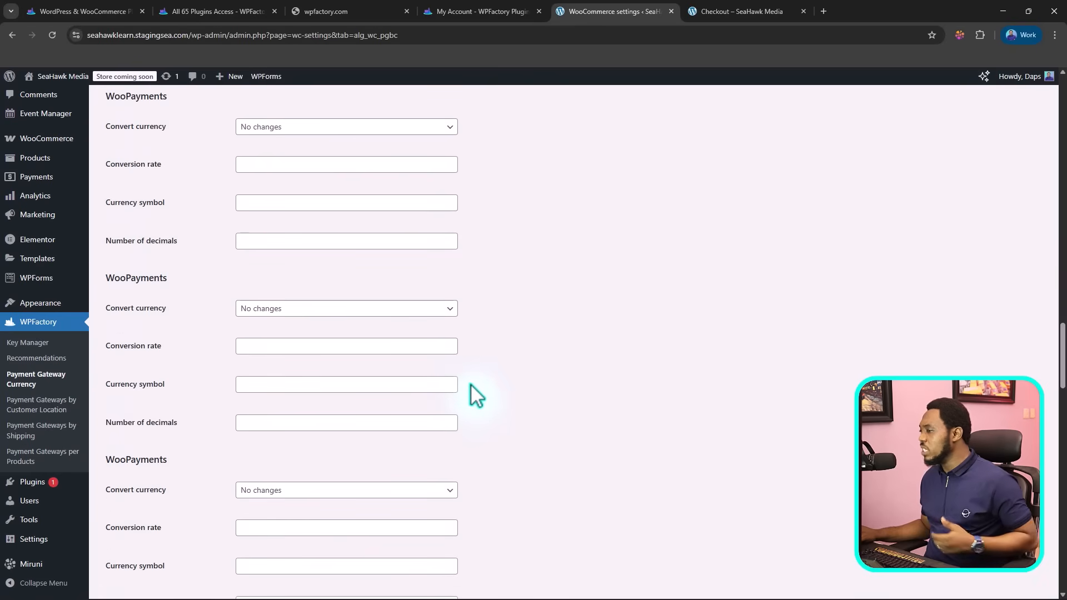
scroll(470, 385, "down", 3)
scroll(471, 392, "down", 6)
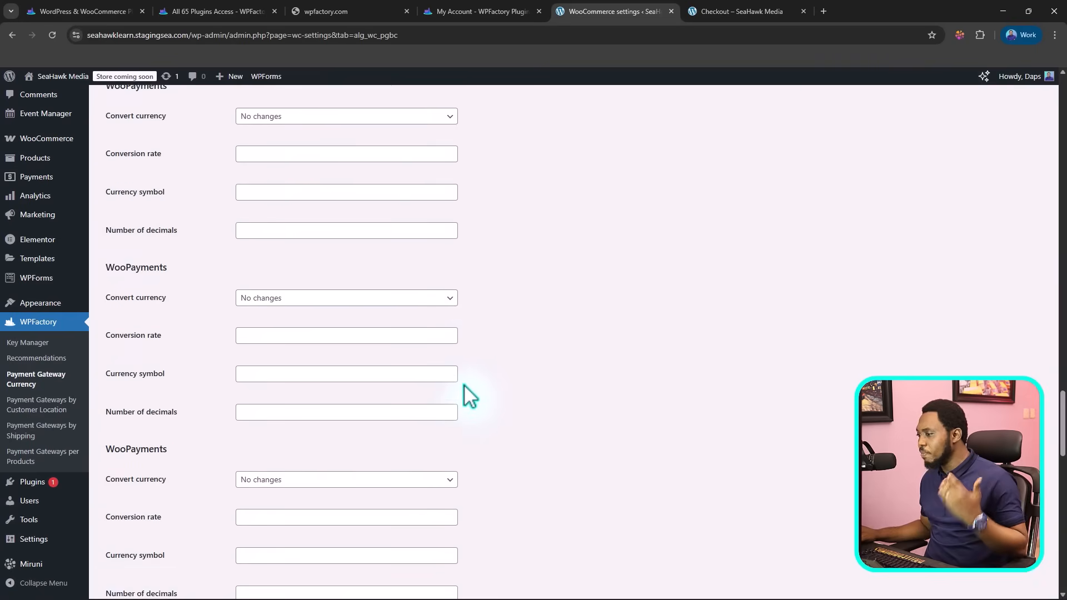
Step: Open the General section of the currency settings without saving changes and review its conversion and automatic exchange rate options
scroll(391, 349, "up", 20)
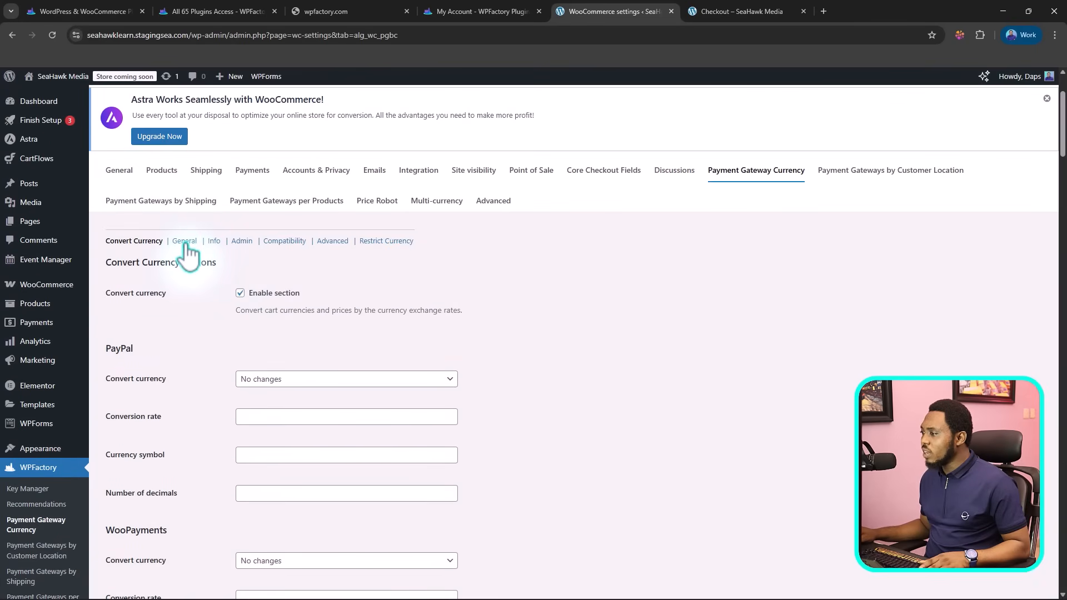
left_click(186, 242)
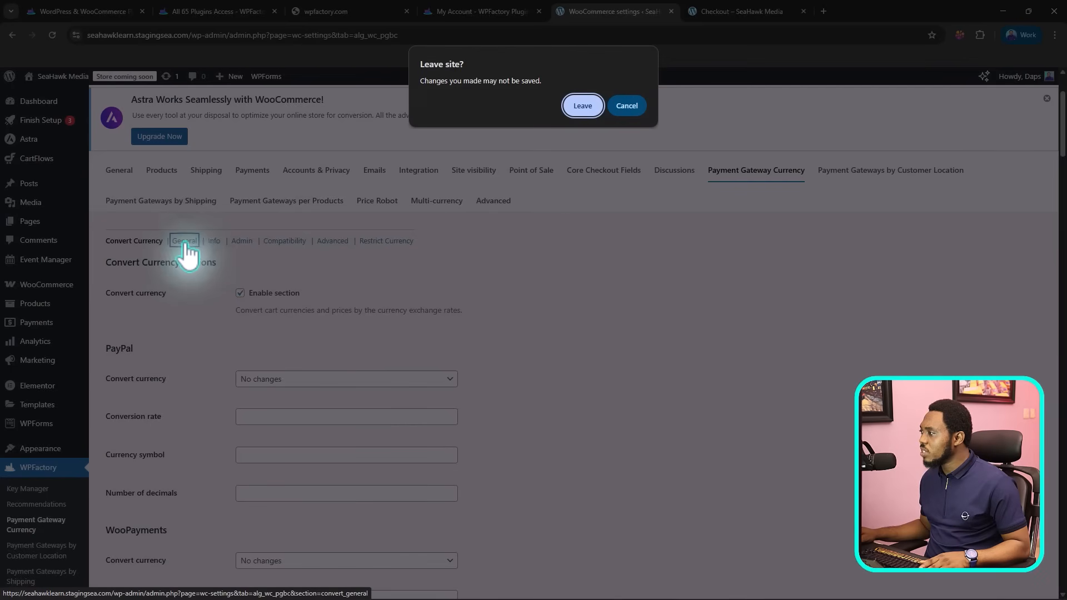
left_click(582, 106)
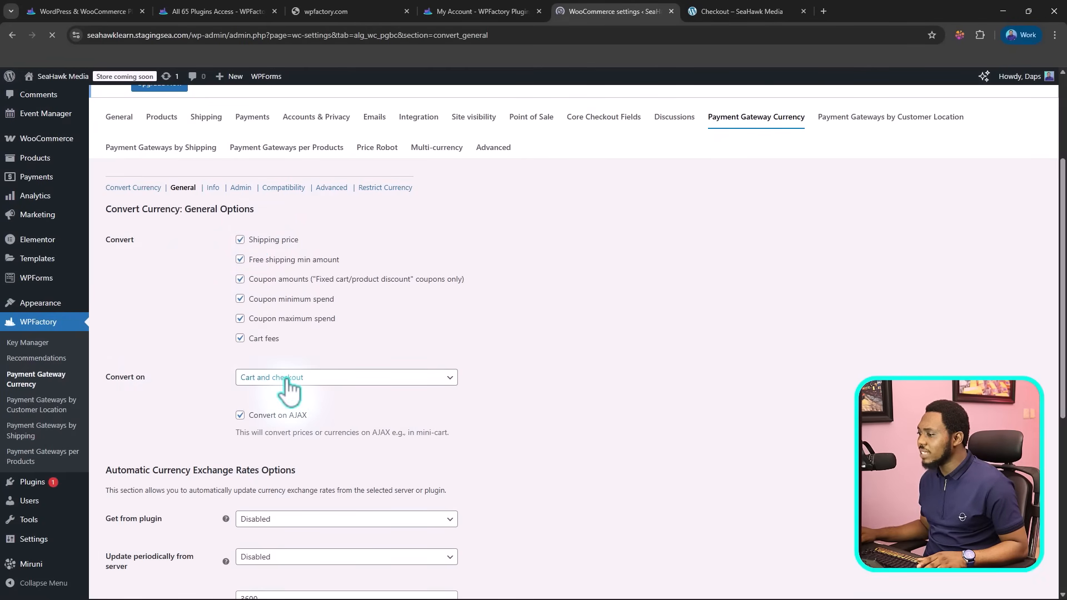
scroll(471, 386, "down", 2)
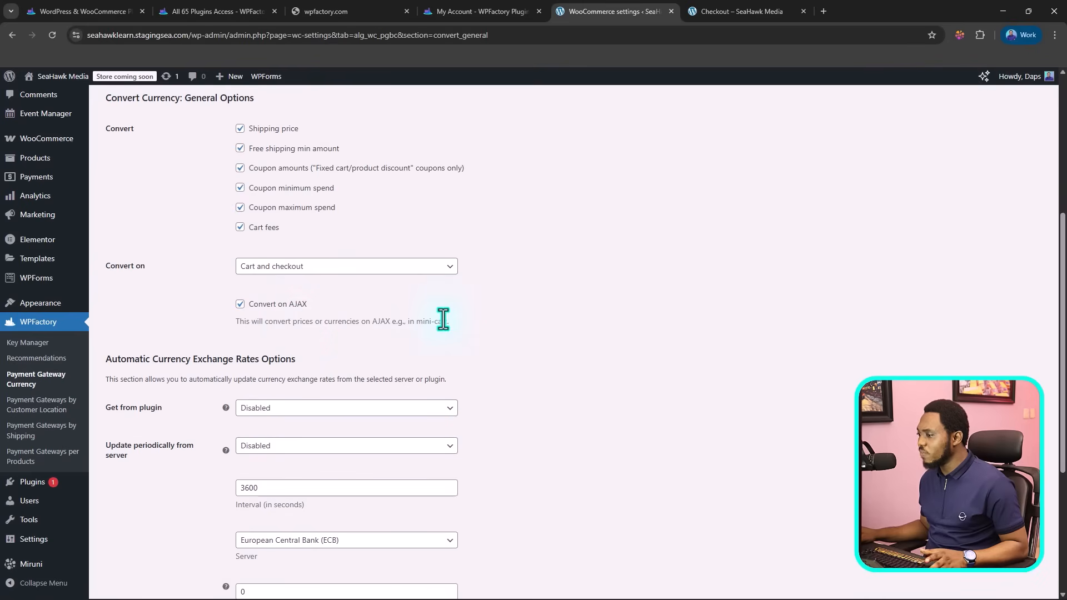
scroll(493, 334, "down", 4)
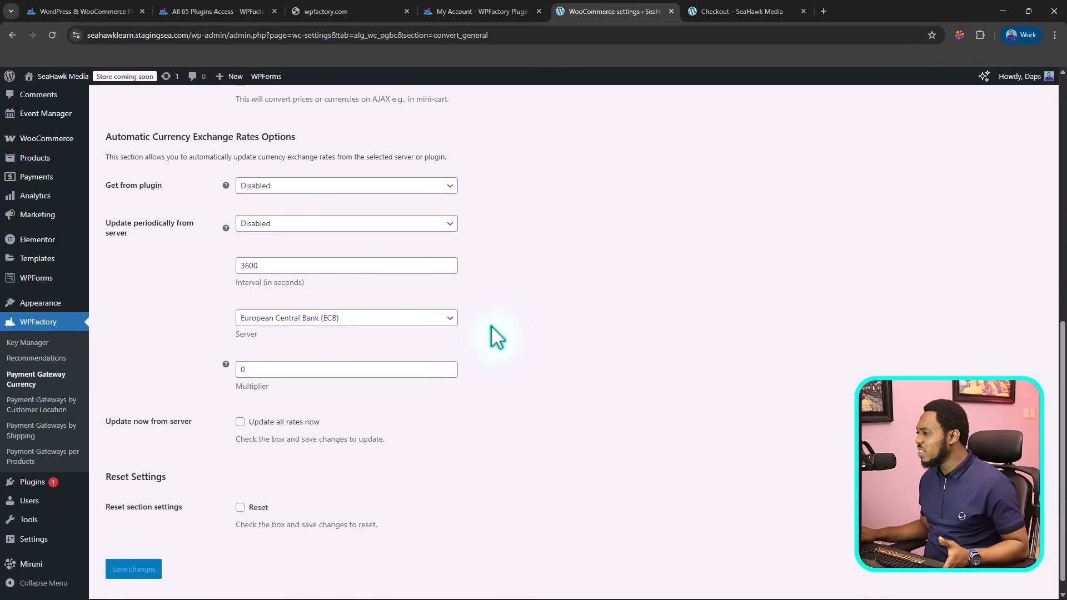
scroll(500, 339, "down", 1)
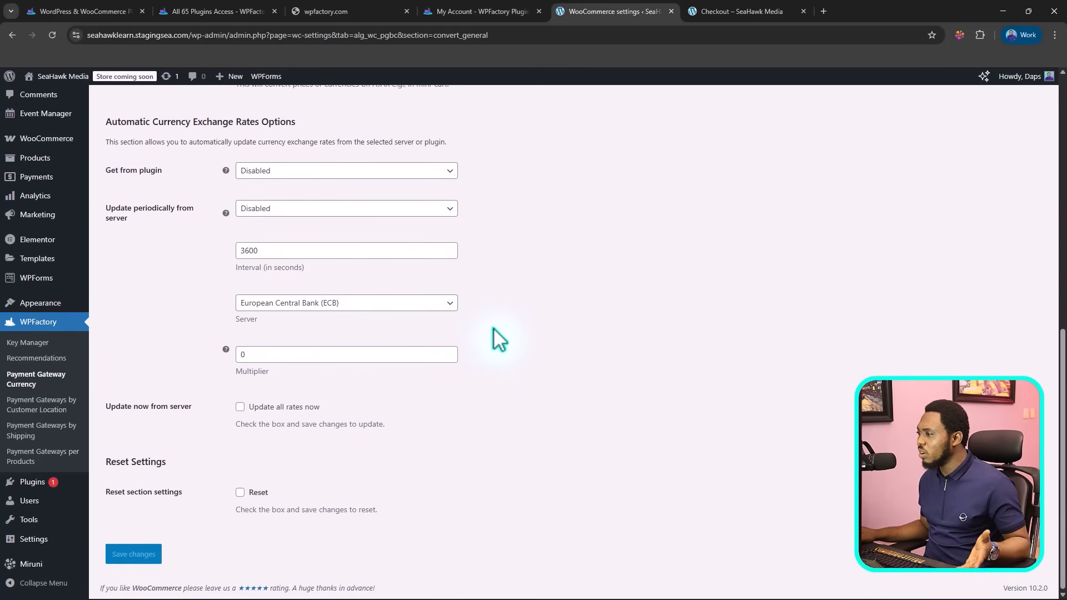
scroll(499, 339, "up", 8)
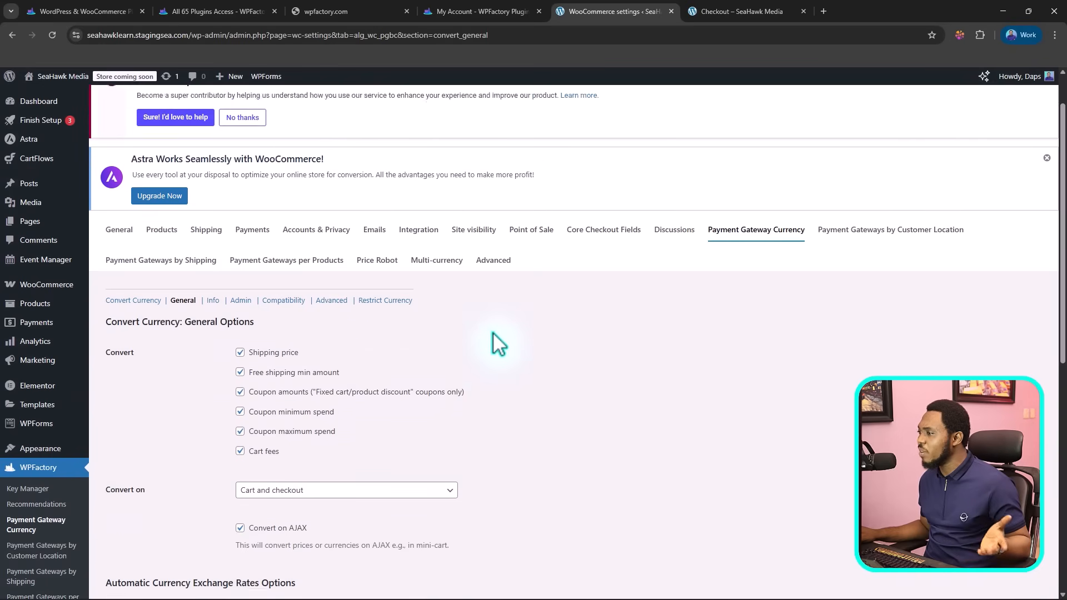
scroll(493, 336, "up", 1)
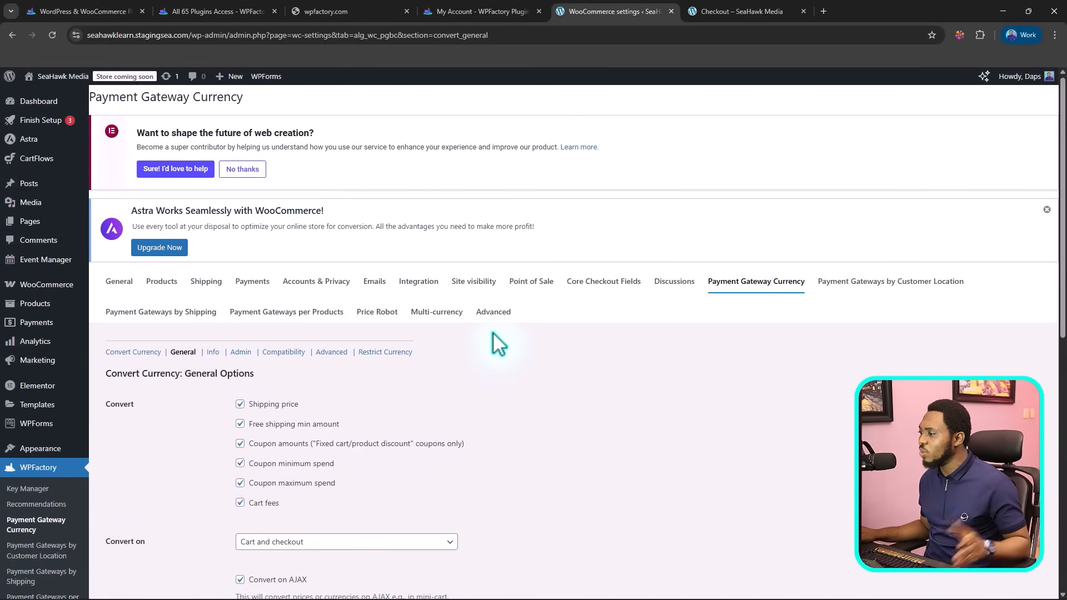
Step: Go to the Restrict Currency section of the Payment Gateway Currency settings and enable the section
left_click(391, 355)
scroll(476, 372, "down", 2)
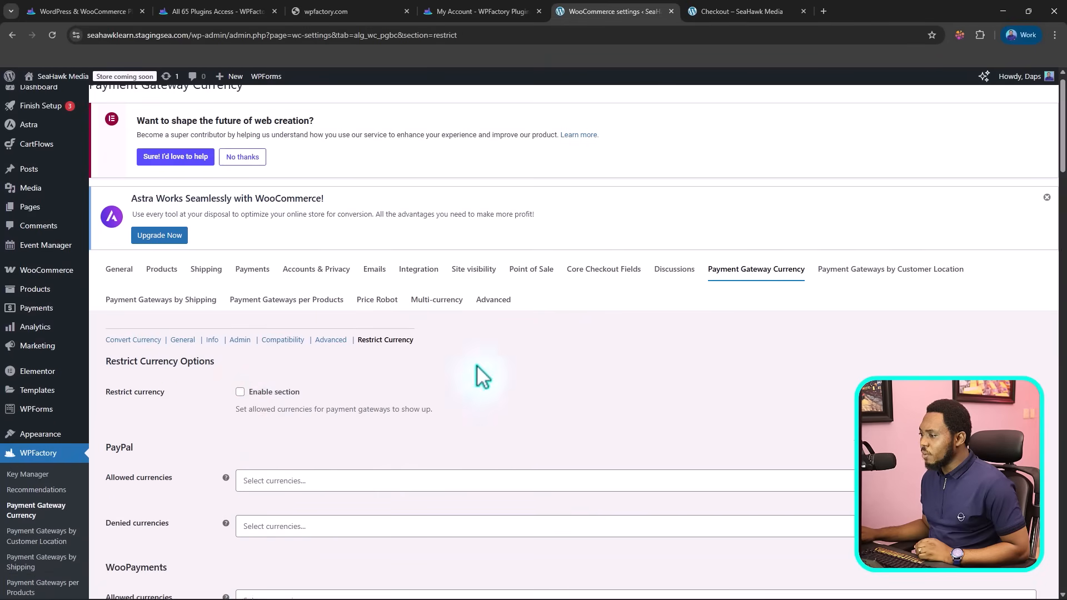
left_click(239, 295)
Step: Browse the currency choices for PayPal's denied currencies and review the allowed and denied currency fields of the WooPayments gateways
scroll(132, 219, "down", 3)
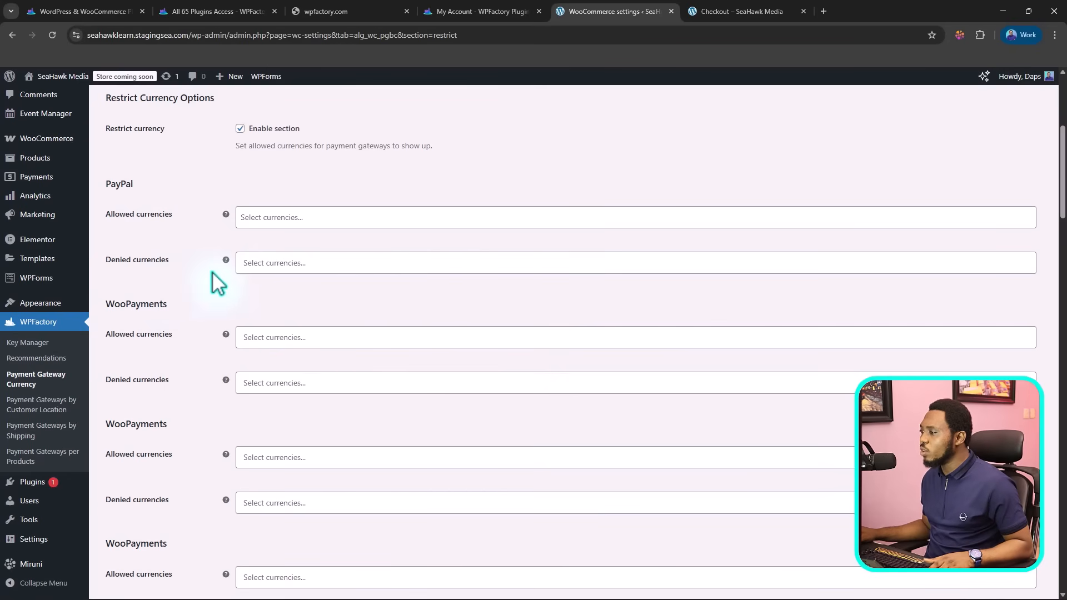
left_click(271, 261)
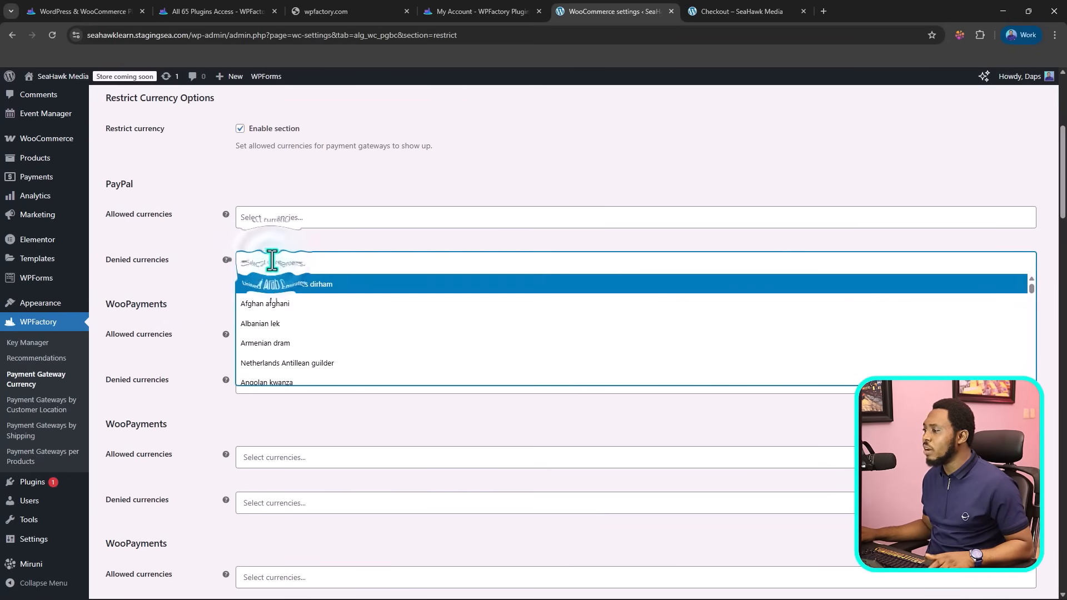
scroll(281, 336, "down", 6)
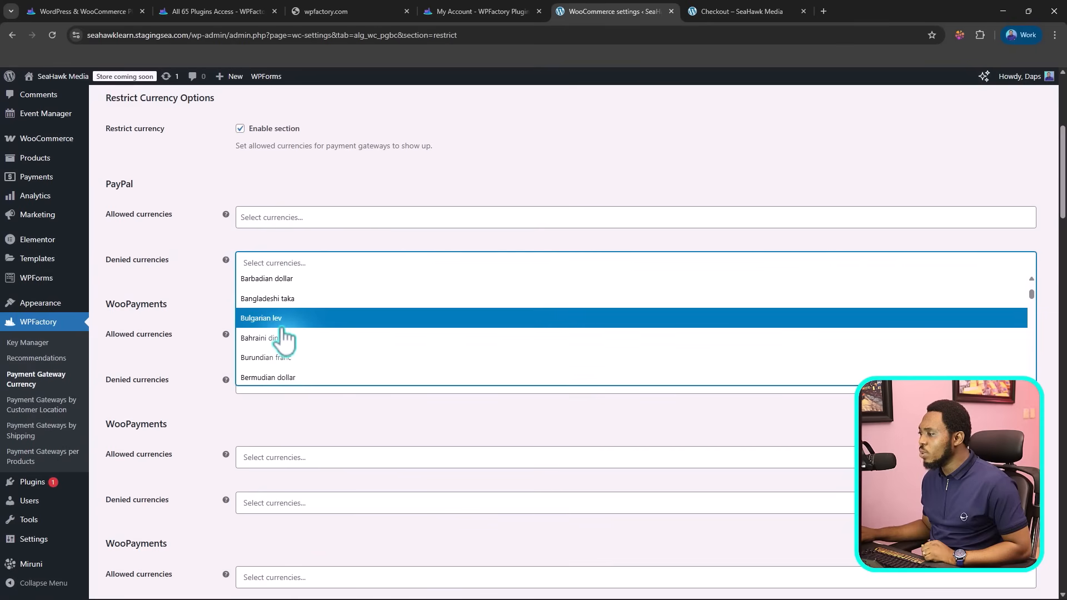
scroll(281, 336, "down", 6)
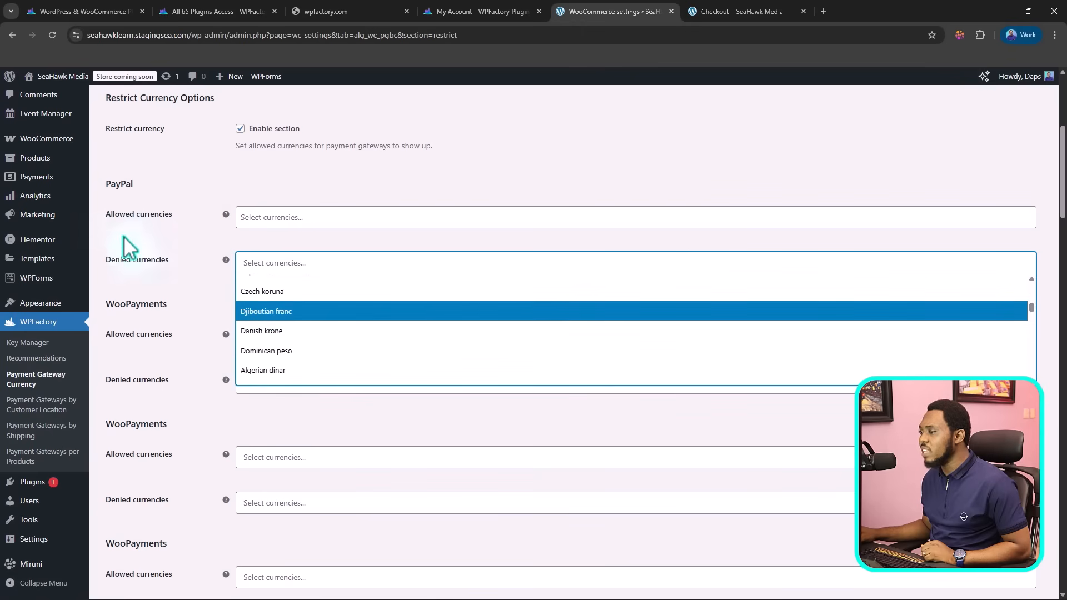
scroll(198, 329, "down", 10)
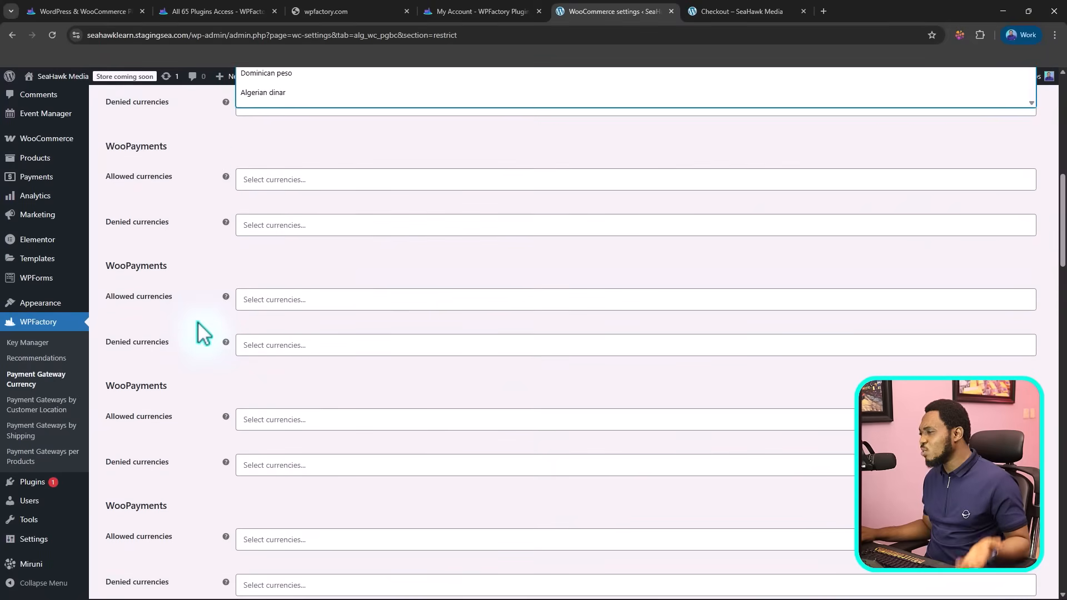
scroll(203, 332, "up", 5)
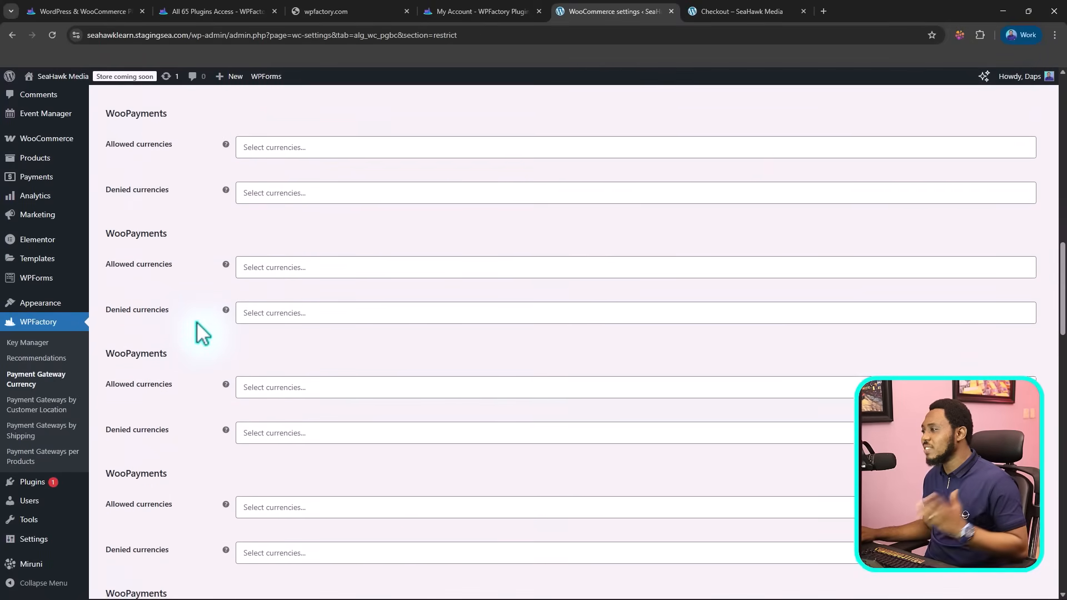
scroll(188, 315, "up", 7)
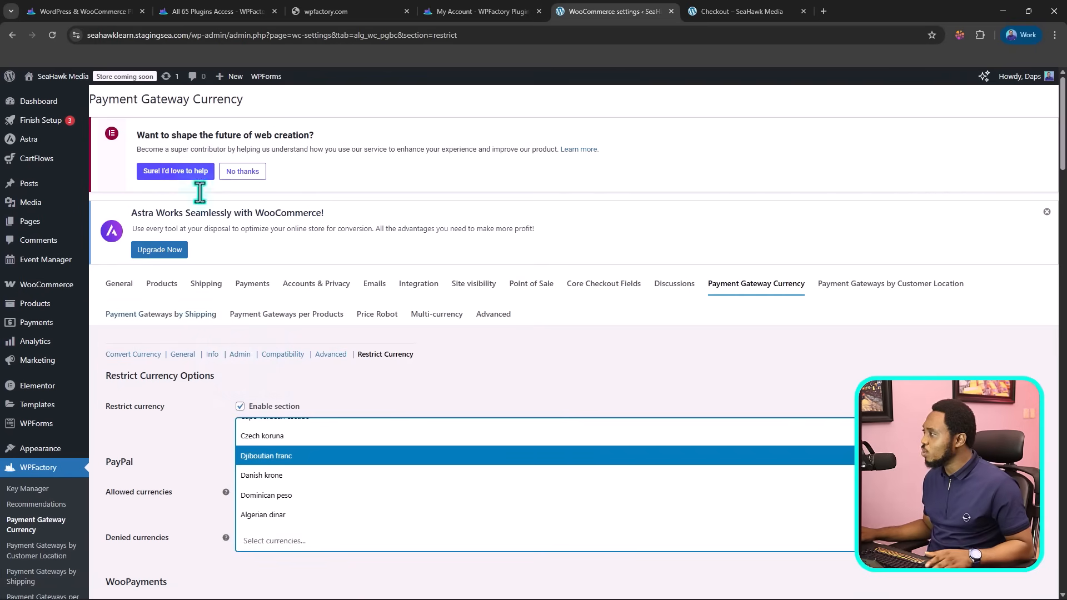
Step: Switch to the store's checkout page, reload it and check the payment methods offered for the order
left_click(728, 10)
scroll(236, 303, "up", 8)
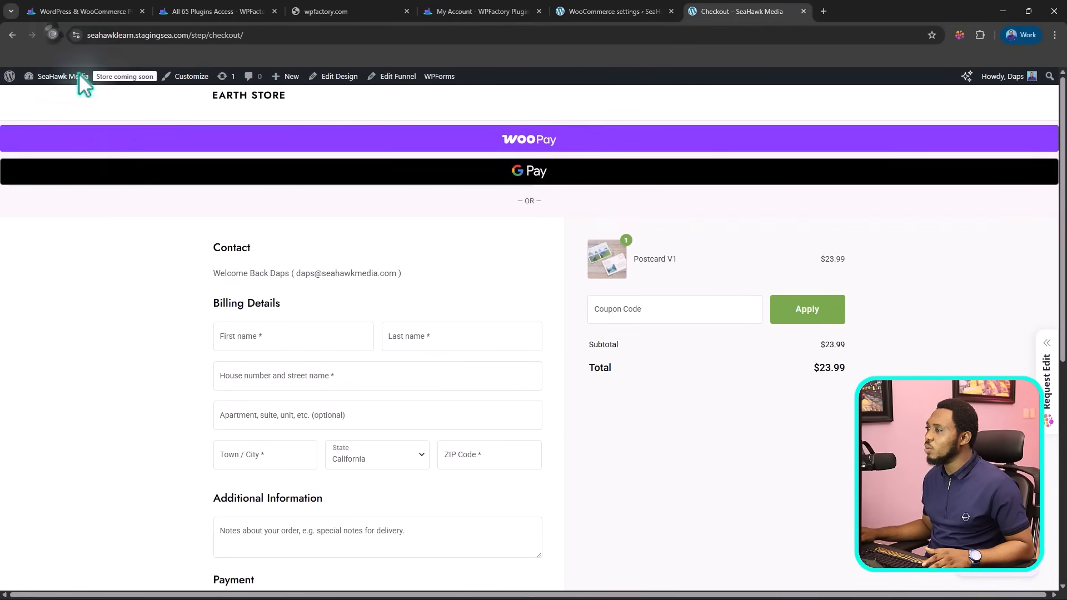
left_click(52, 35)
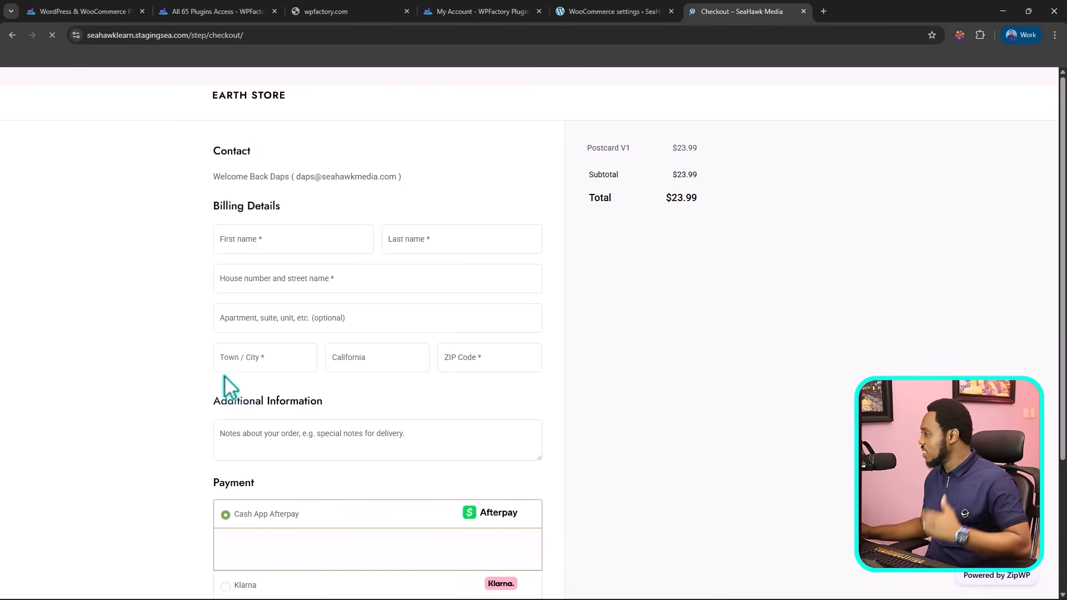
scroll(224, 377, "down", 3)
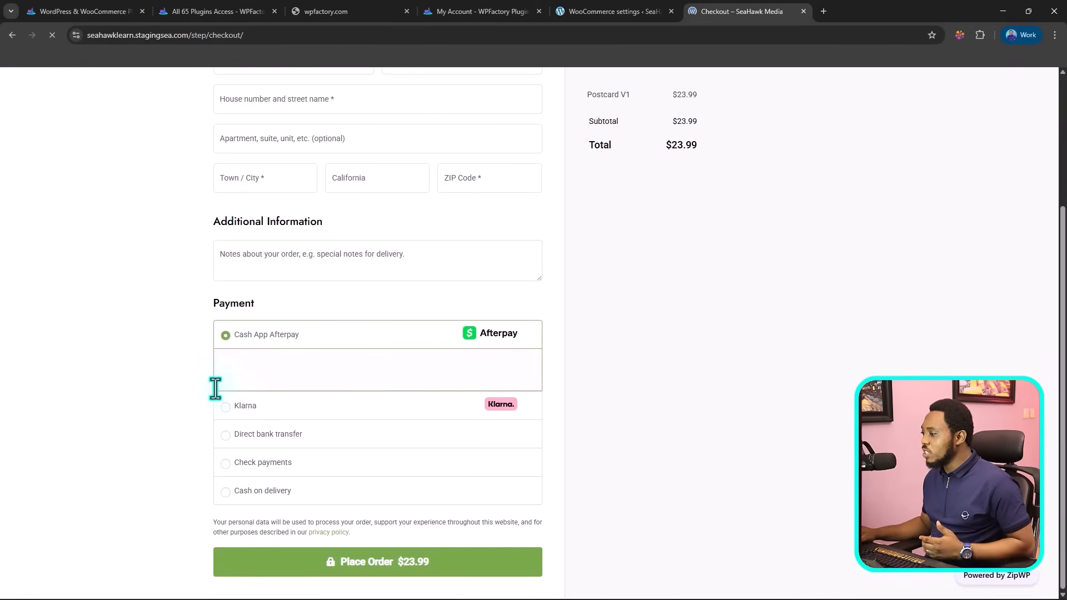